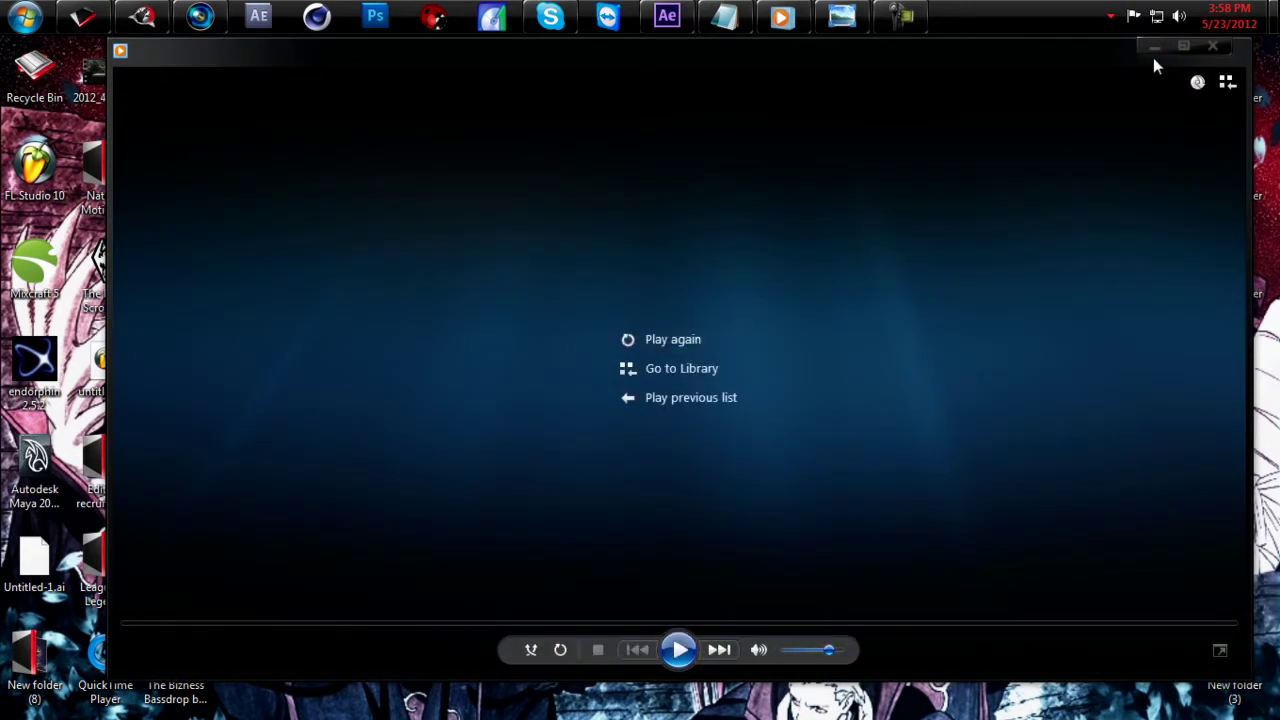
Step: Minimise the media player, view the MSR.png rifle image in the photo viewer, and switch to After Effects
click(1153, 50)
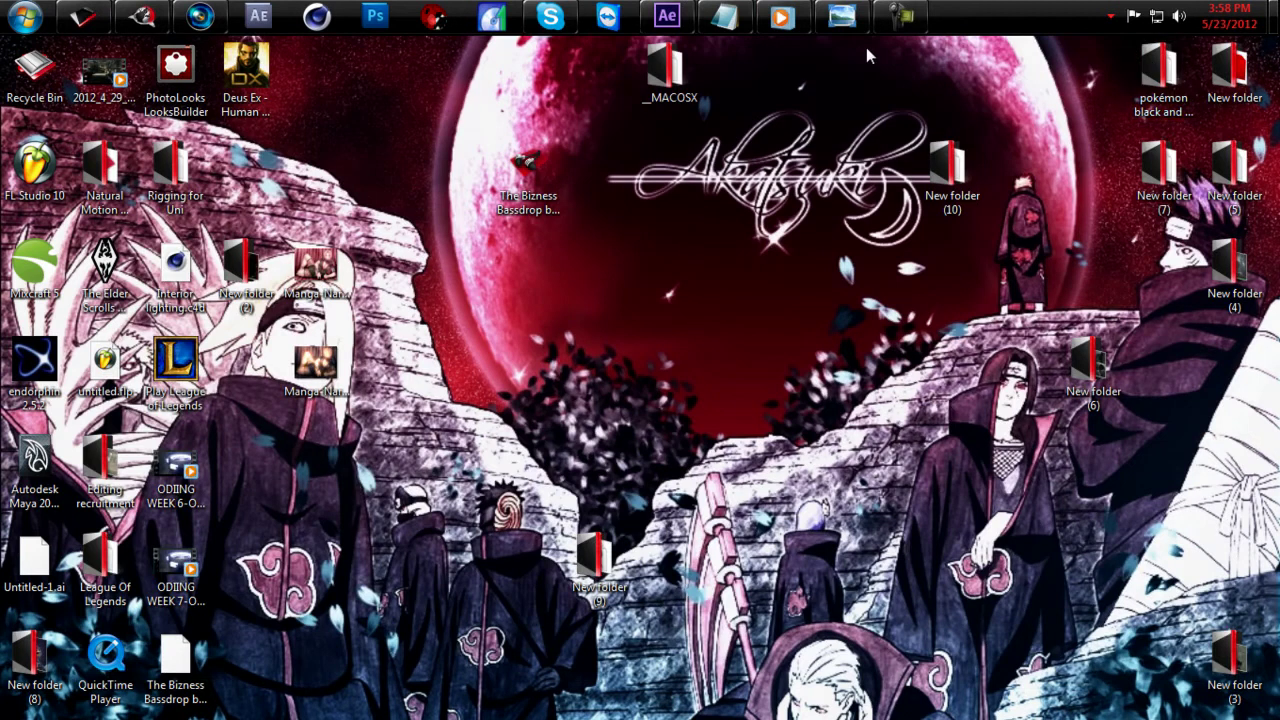
click(841, 17)
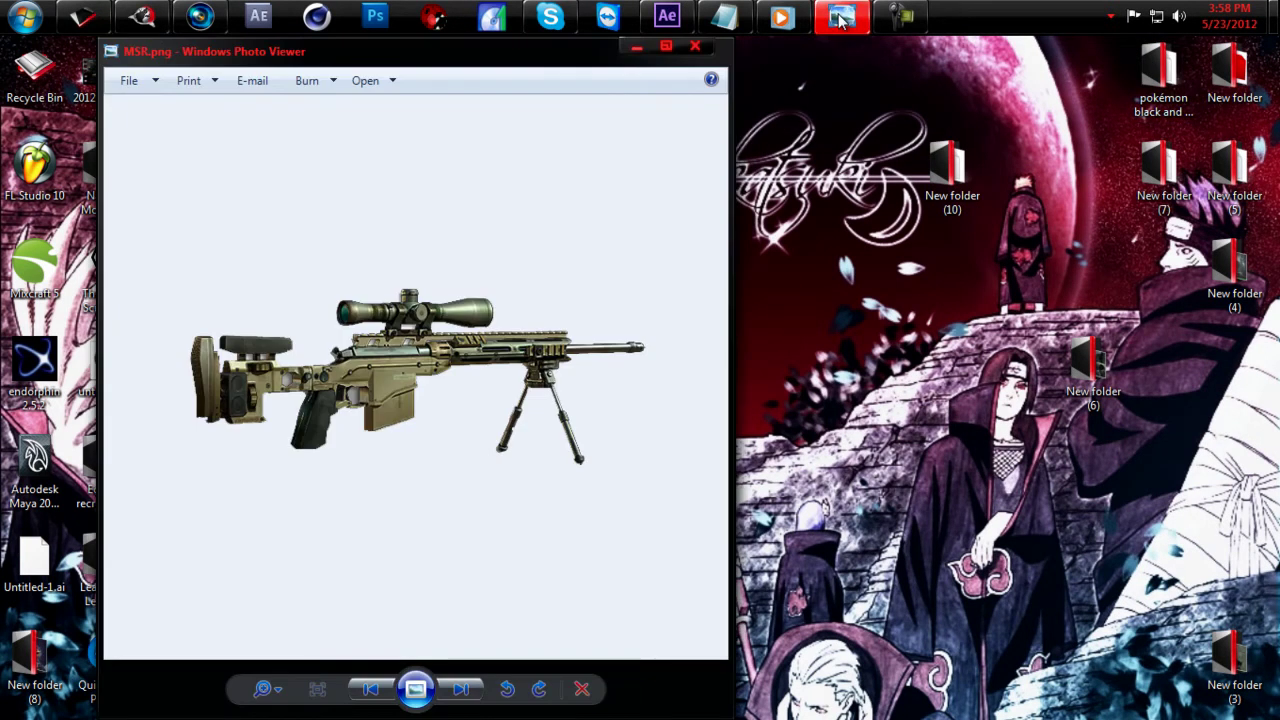
click(841, 17)
mouse_move(139, 24)
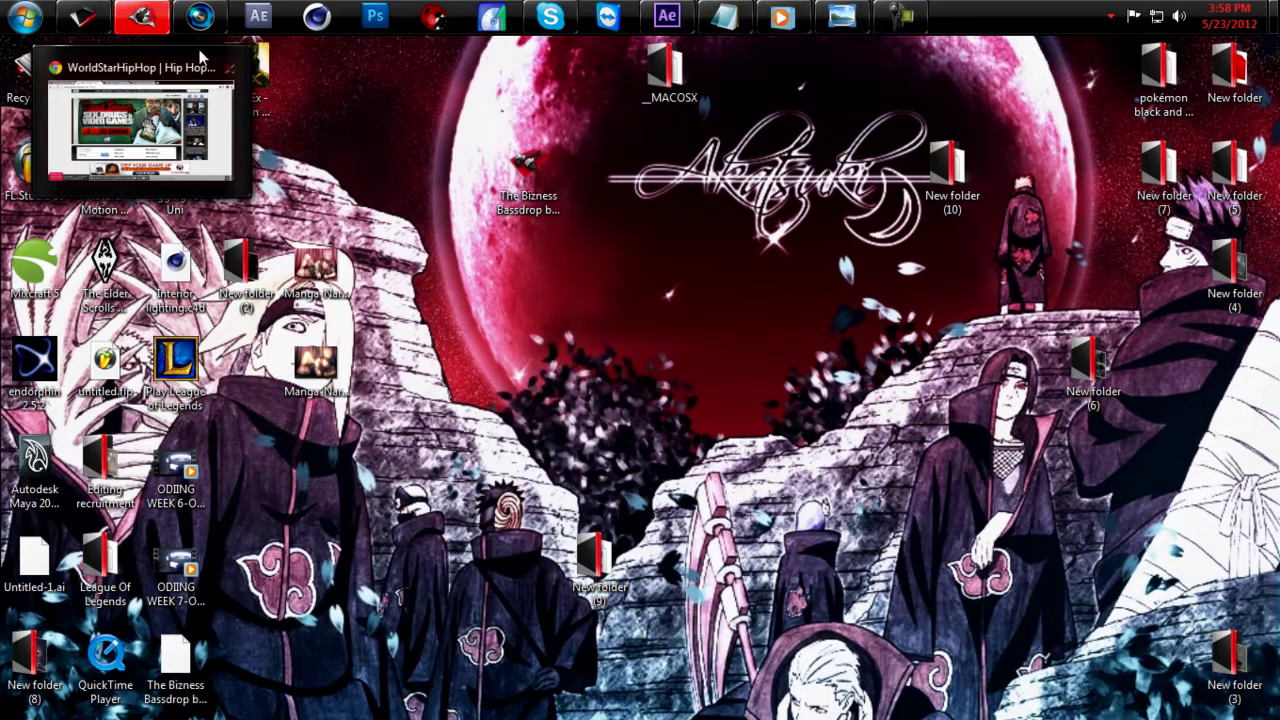
click(667, 20)
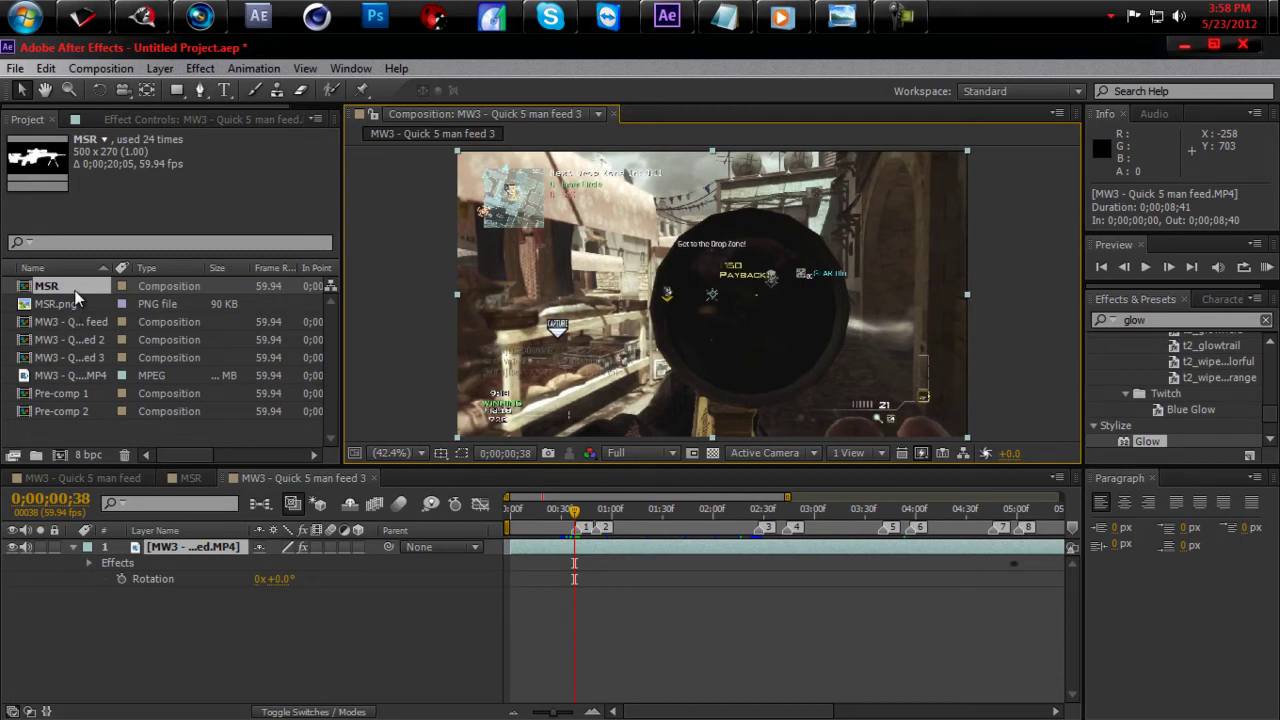
Step: Add the MSR composition above the clip in MW3 - Quick 5 man feed 3 and review its Fill and Glow effects
drag(74, 290, 181, 544)
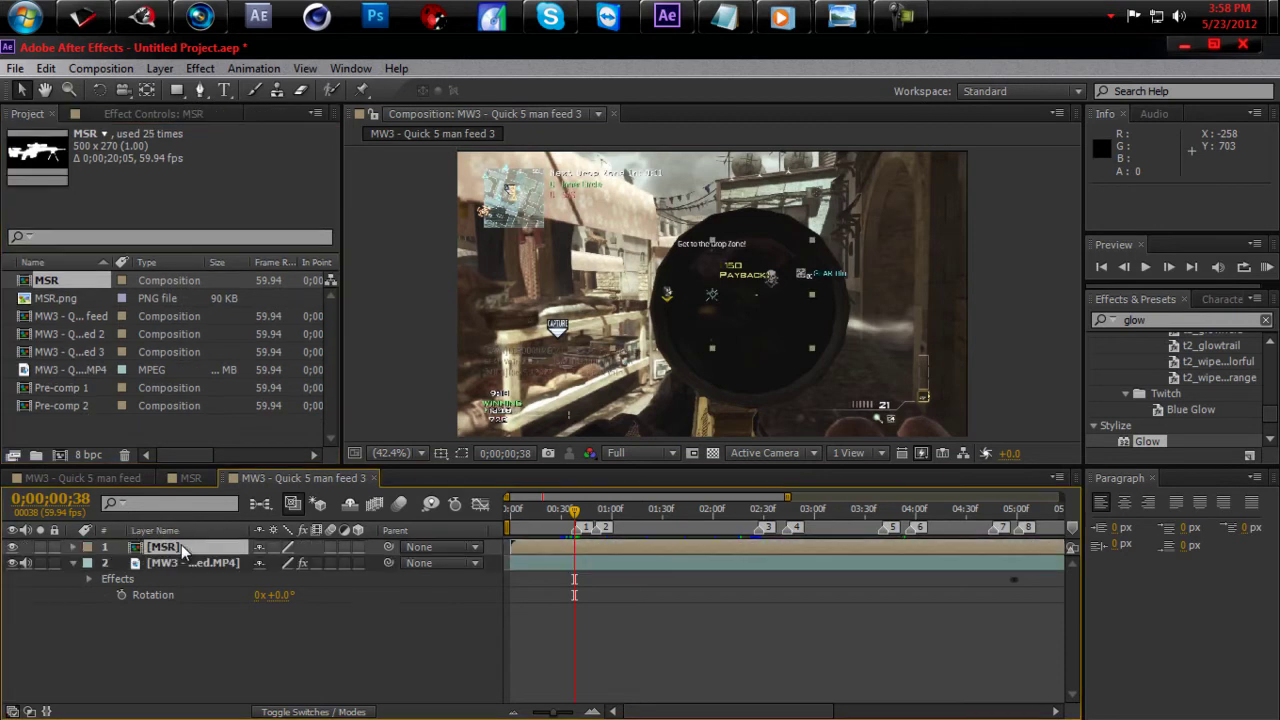
click(188, 479)
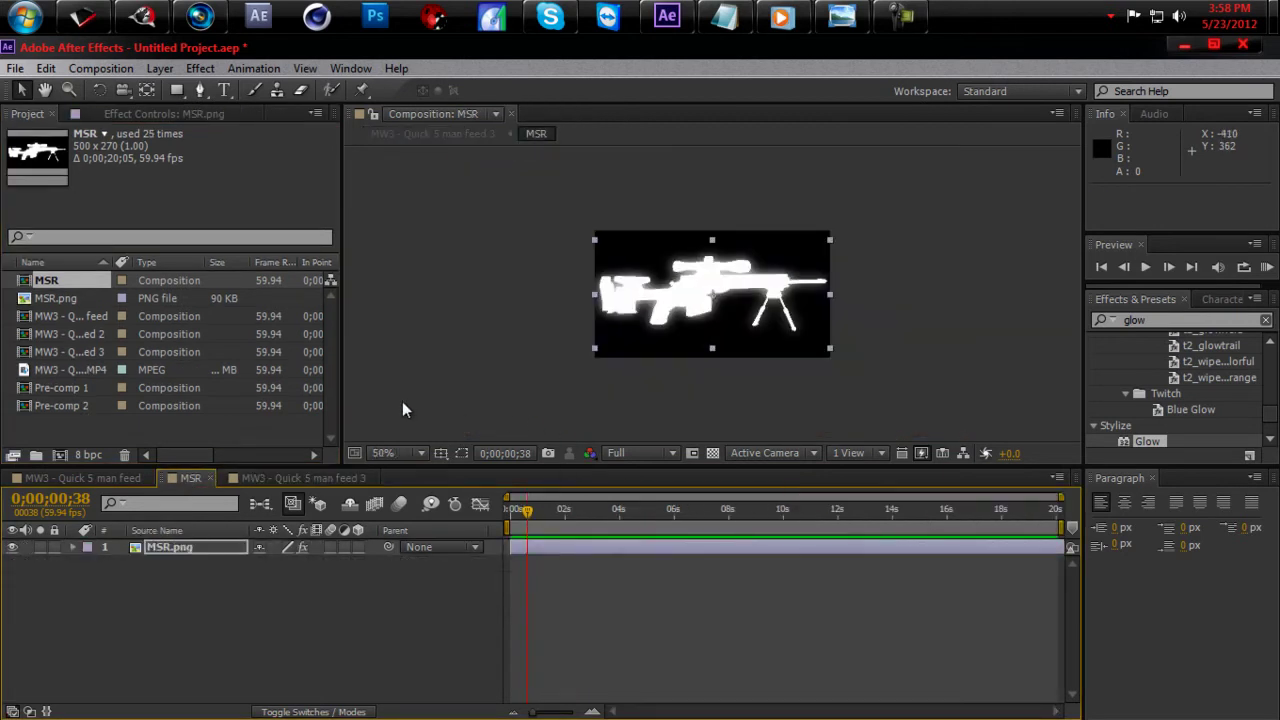
key(F3)
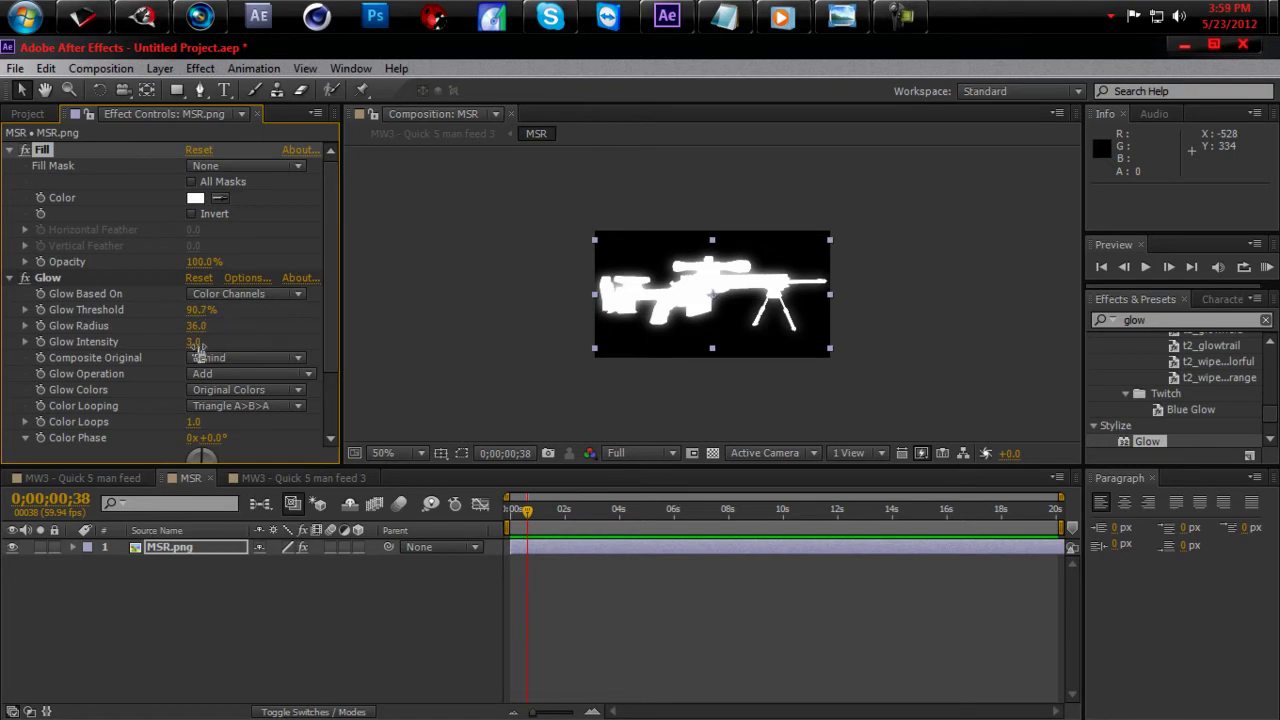
click(301, 478)
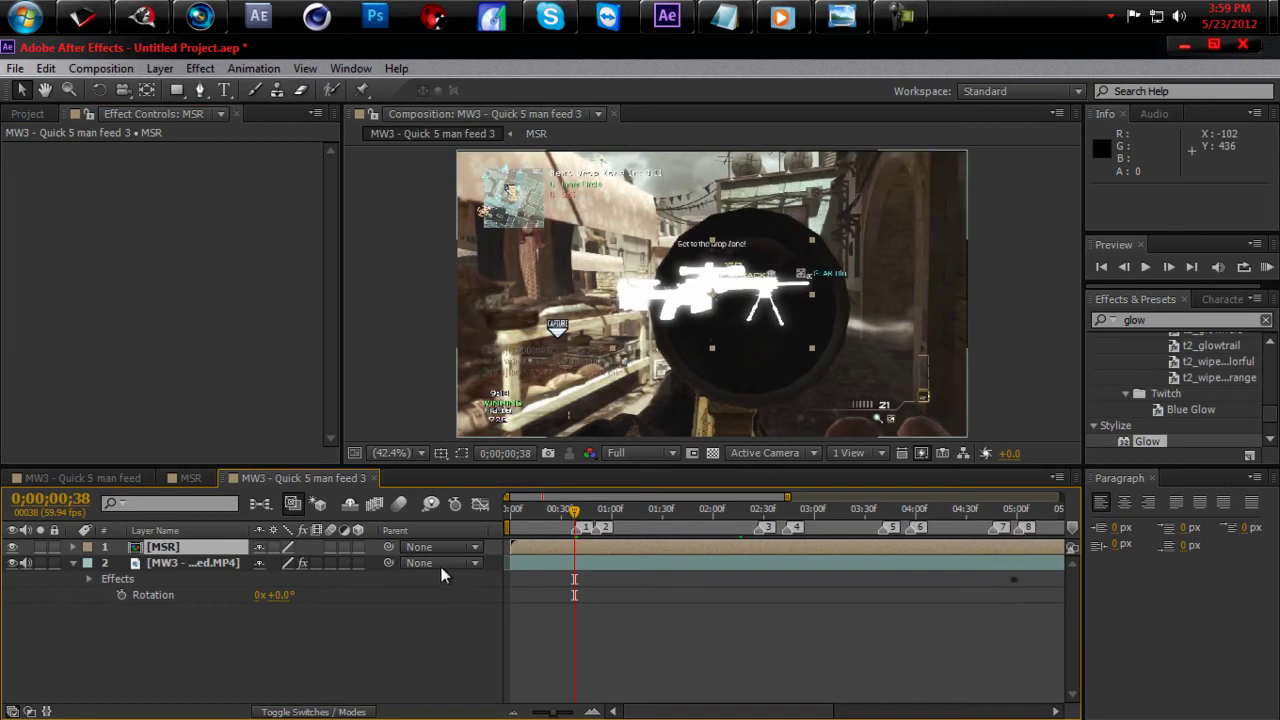
Step: Scale the MSR layer to 15% and set its rotation to 1°
key(s)
click(284, 563)
text(15)
key(Return)
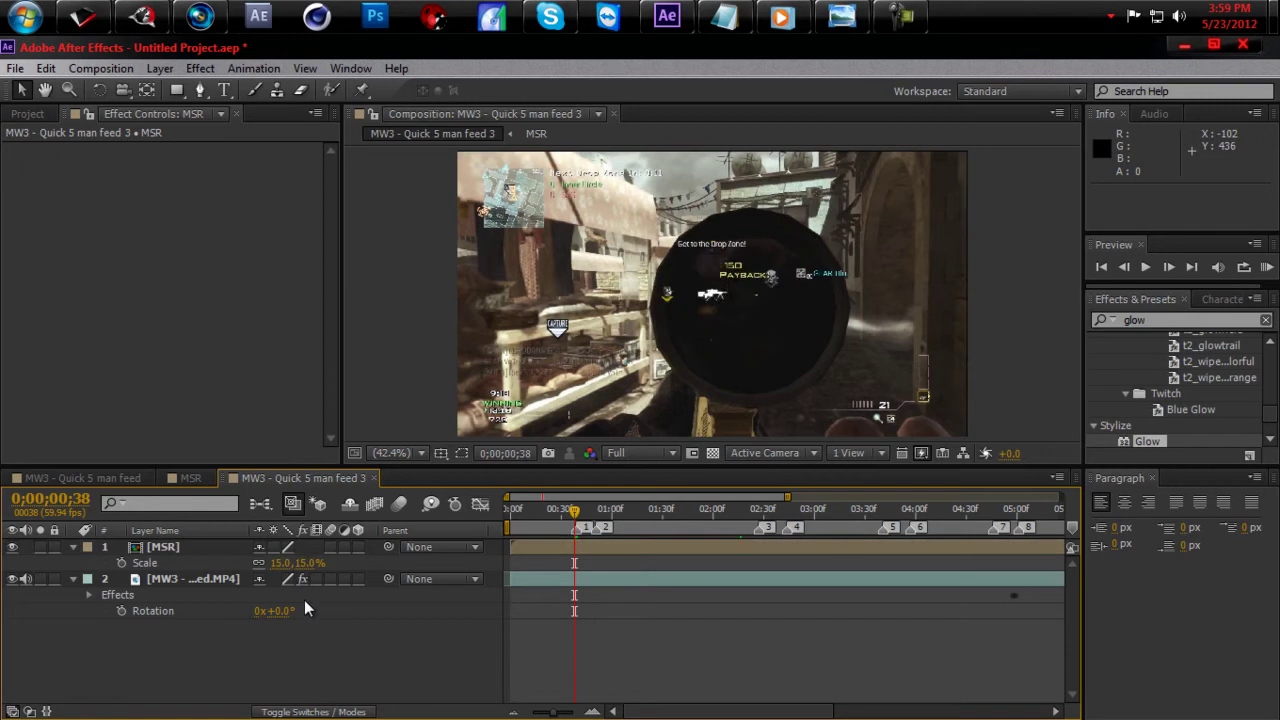
key(r)
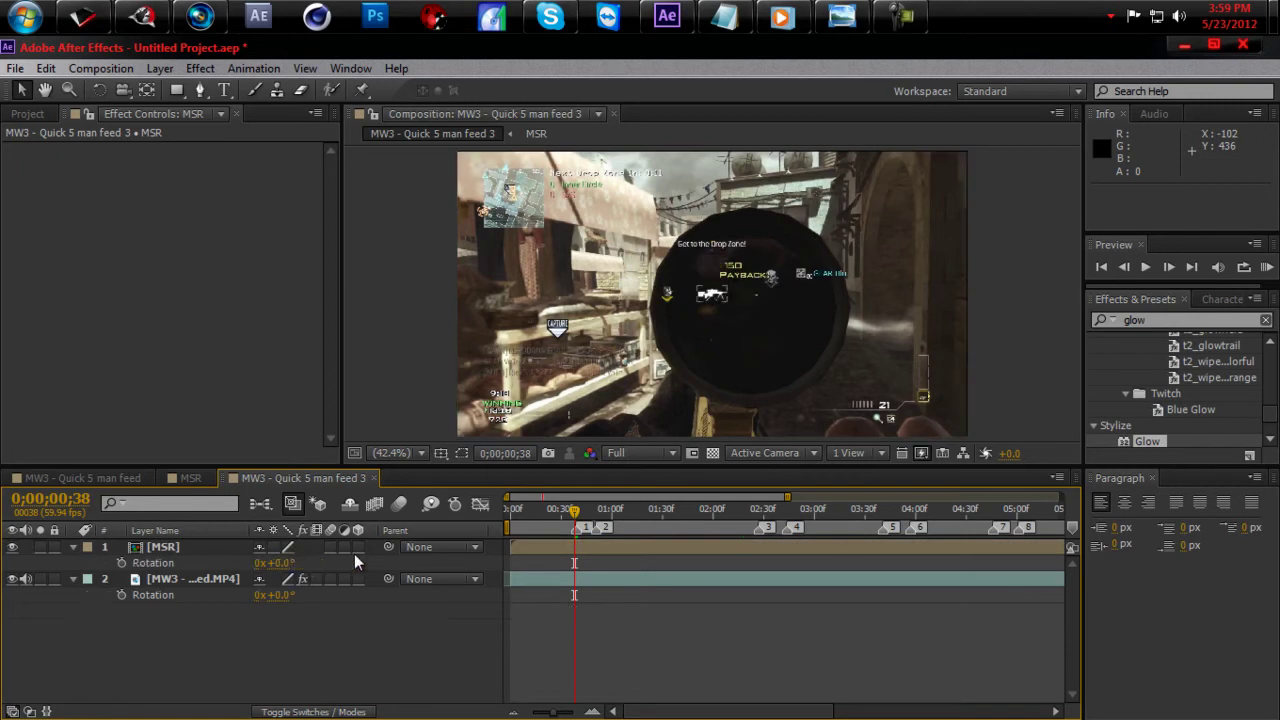
click(280, 563)
text(1)
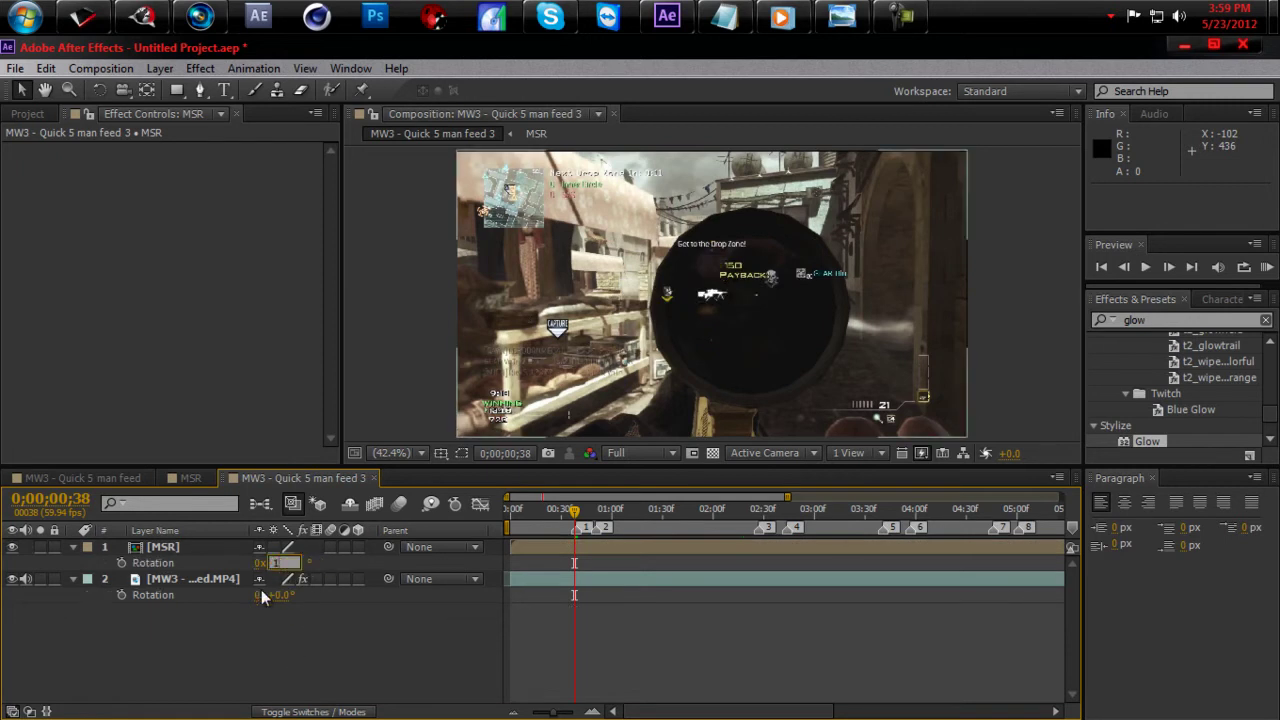
key(Return)
Step: Trim the MSR layer to start at 0;00;00;38 and place the rifle near the kill feed at about 191.5, 589
click(225, 547)
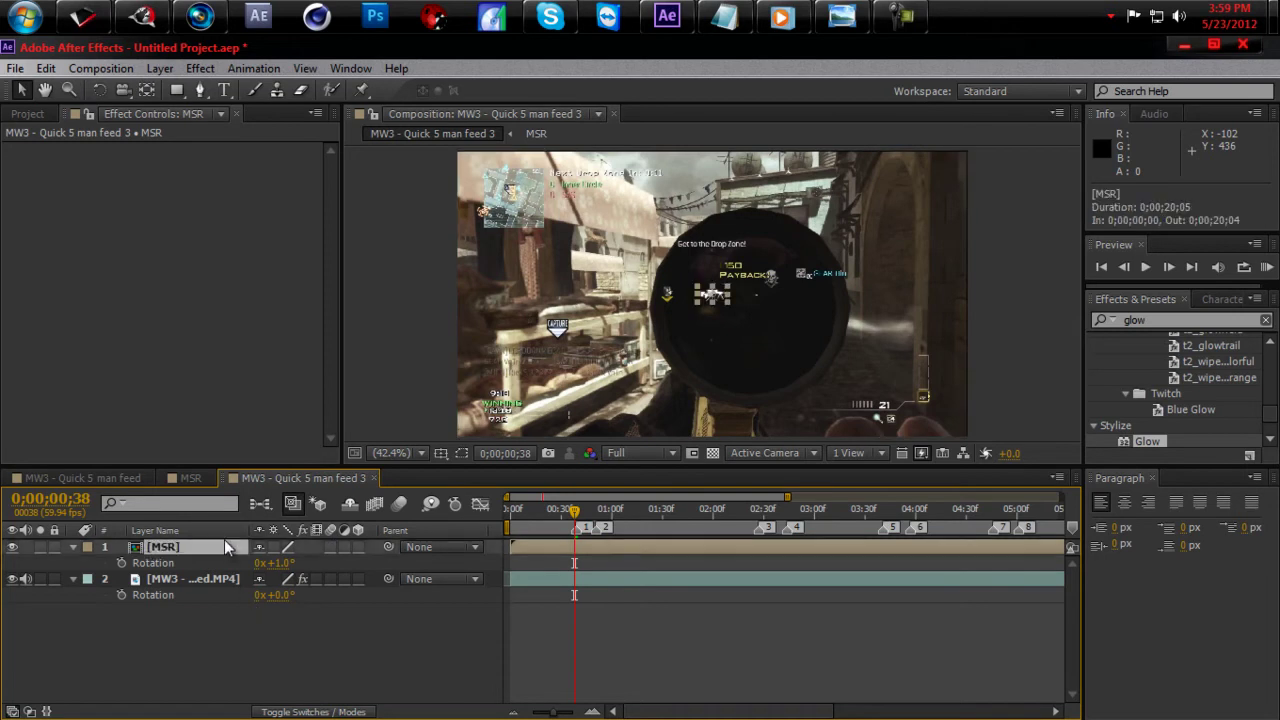
key(p)
key(alt+bracketleft)
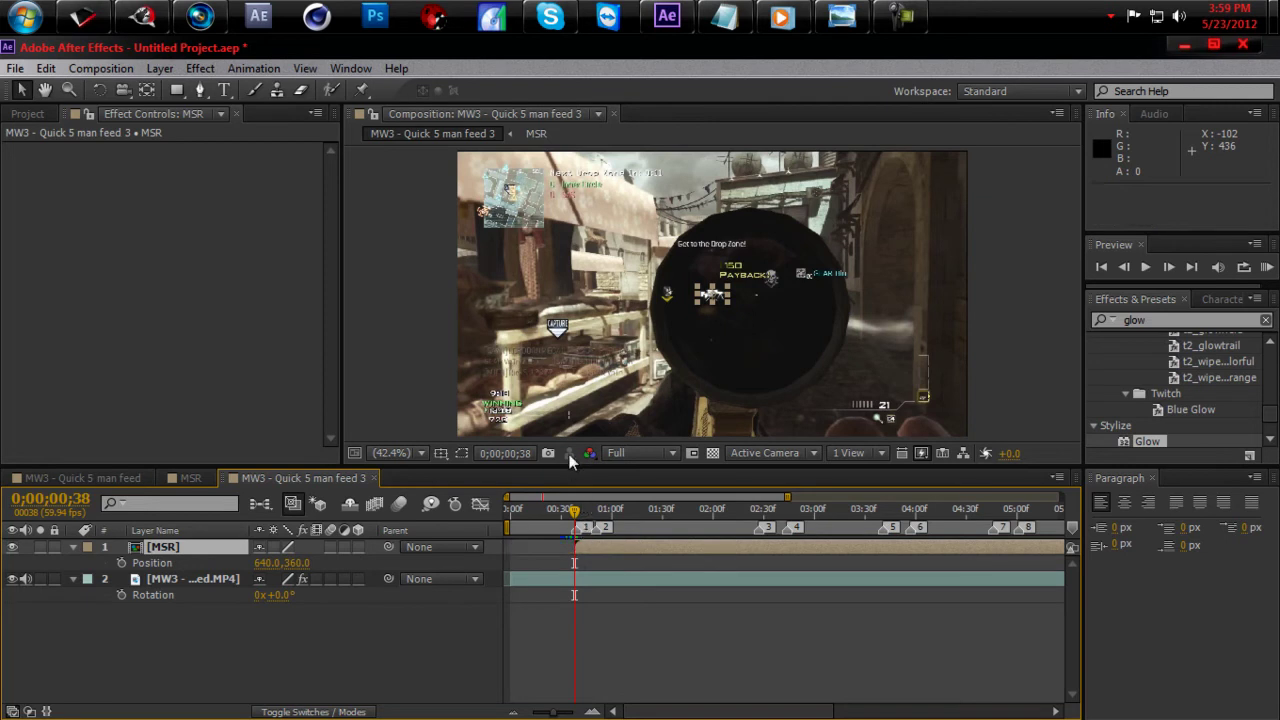
drag(722, 298, 533, 395)
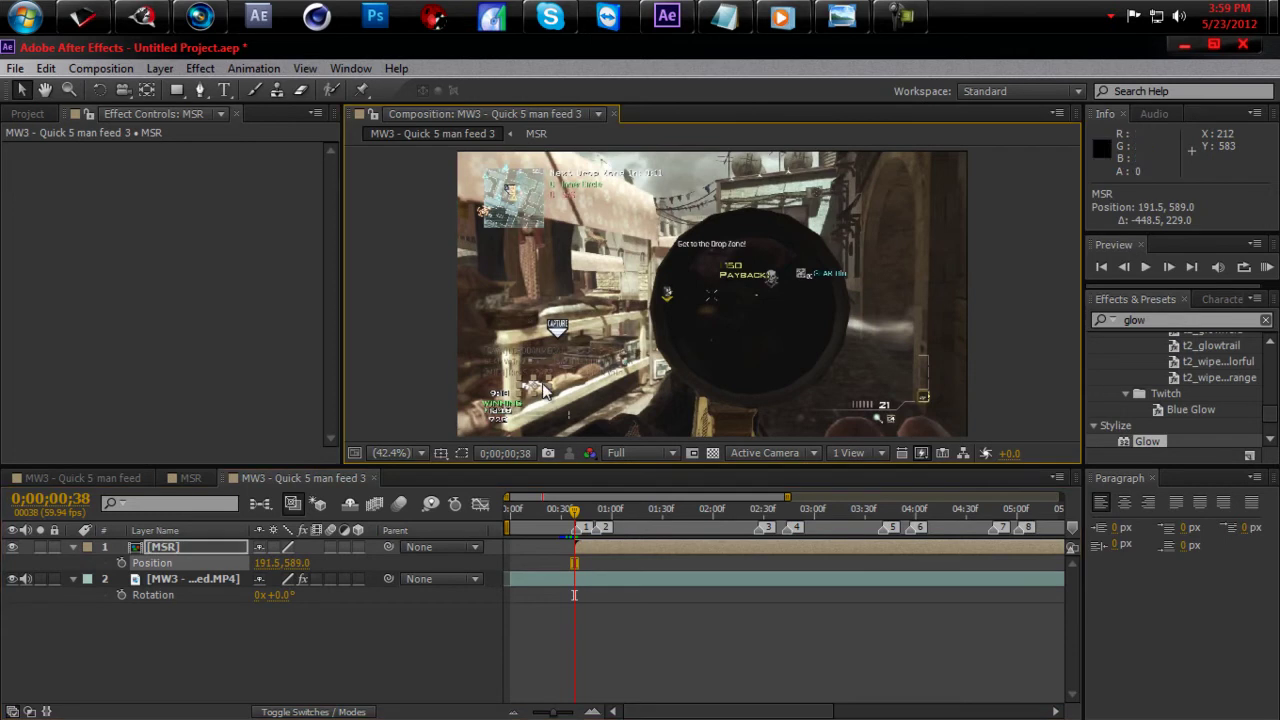
Step: At 0;00;00;51, align the MSR layer with the lowest rifle icon in the kill feed at 159, 561 and keyframe its position
key(period)
key(period)
key(period)
key(comma)
key(comma)
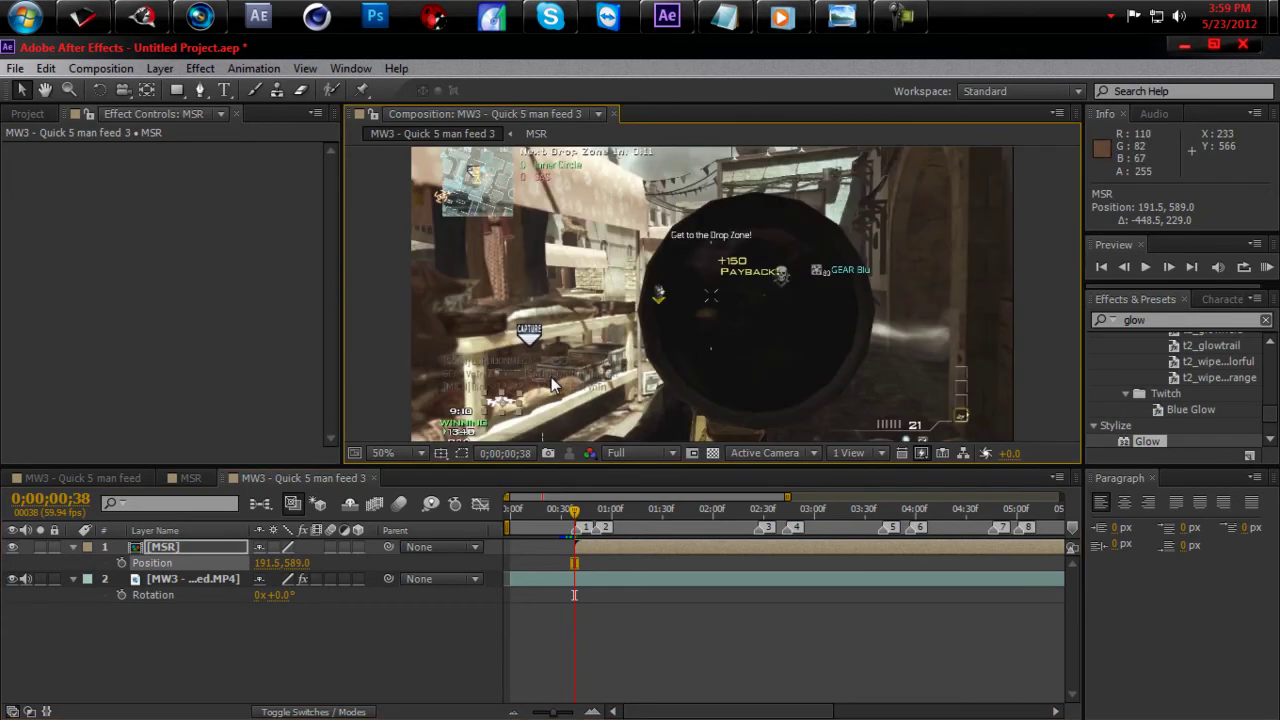
key(period)
key(h)
drag(551, 377, 802, 259)
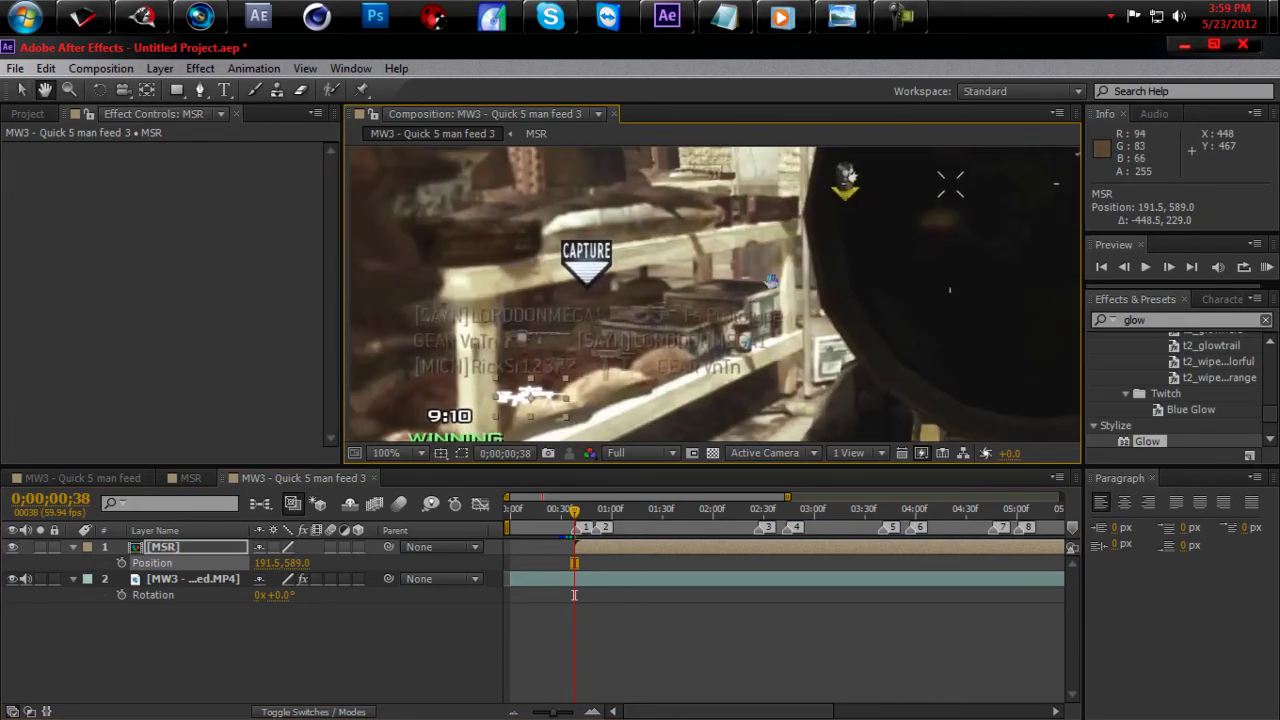
drag(620, 412, 690, 340)
key(v)
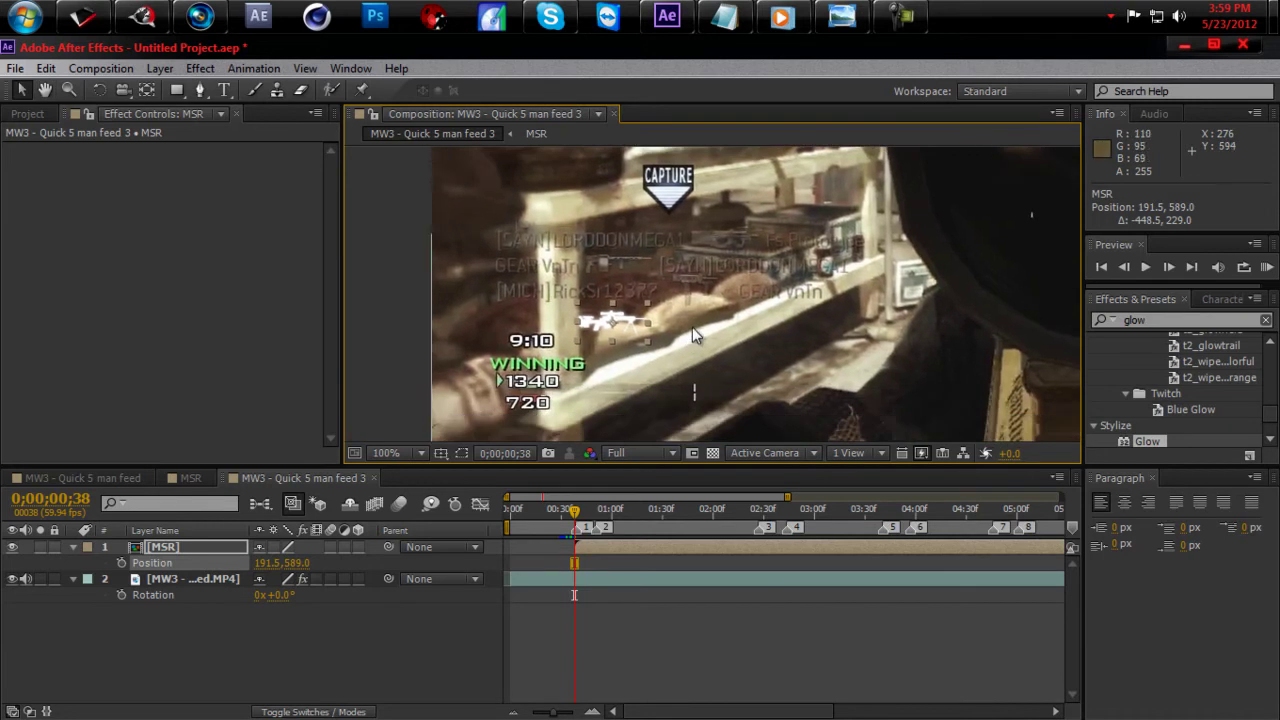
key(period)
drag(577, 506, 599, 514)
key(shift+2)
click(707, 343)
key(h)
drag(707, 338, 815, 337)
key(v)
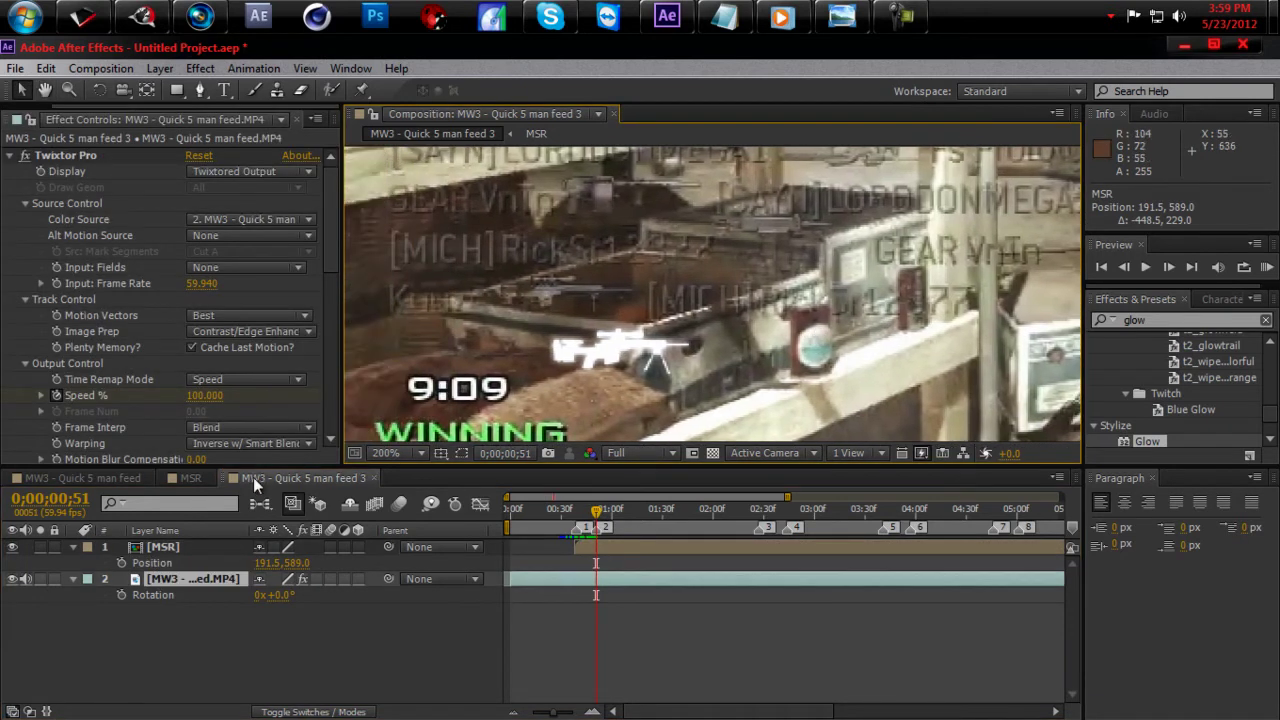
click(221, 545)
drag(640, 348, 575, 293)
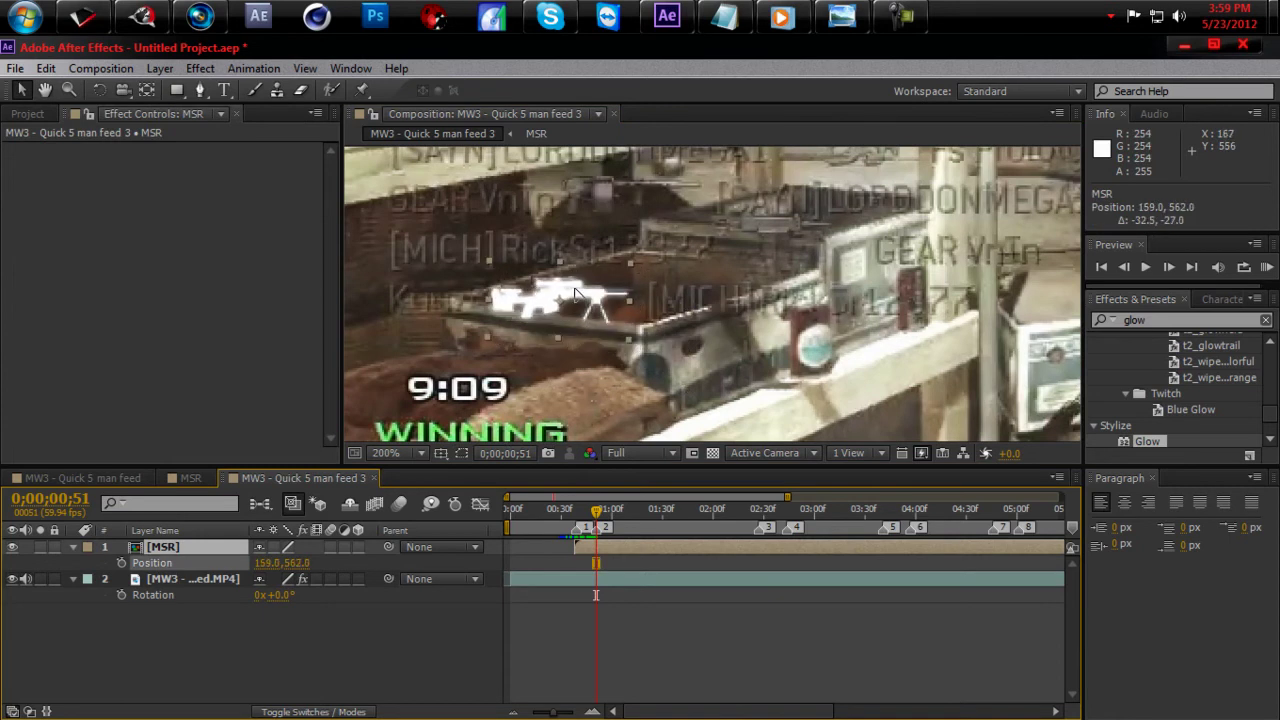
key(Up)
click(122, 563)
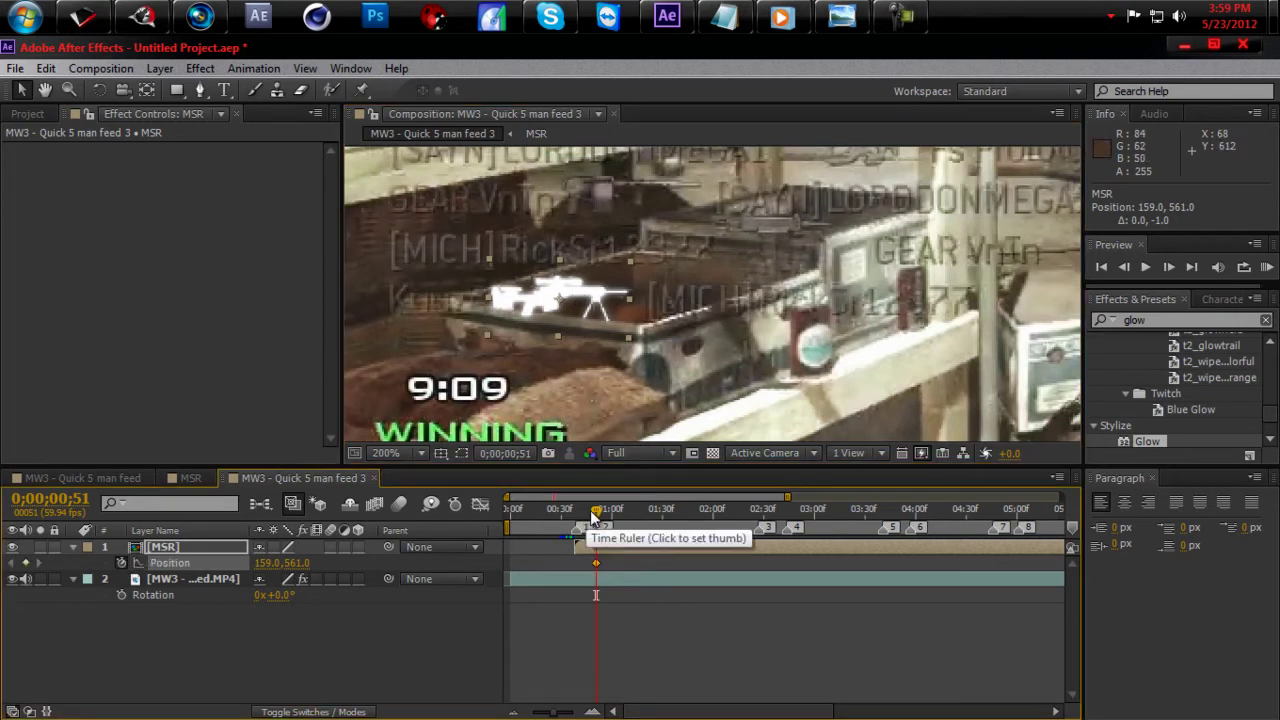
Step: At 0;00;00;40, lower the MSR layer to 159, 577 to keyframe the start of its upward movement
drag(596, 511, 578, 512)
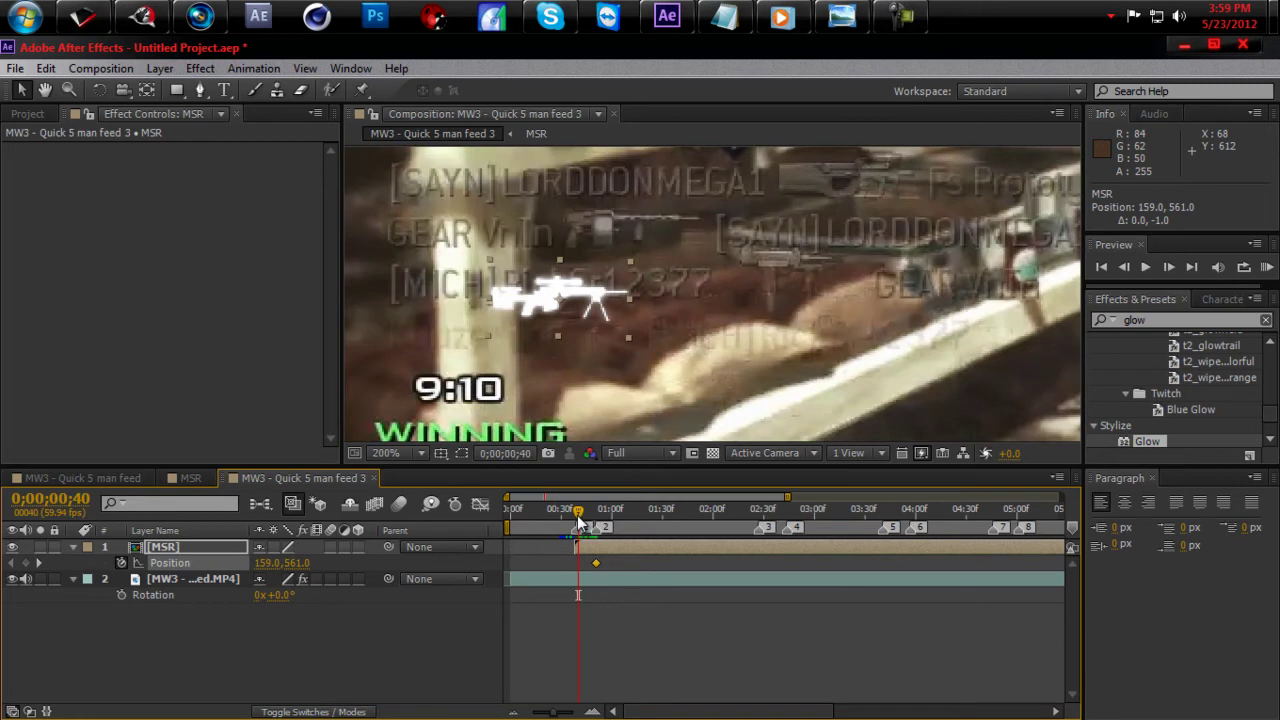
key(Down)
key(Down)
key(Down)
key(Down)
key(Down)
key(Down)
key(Down)
key(Down)
key(Down)
key(Down)
key(Down)
key(Down)
key(Down)
key(Down)
key(Down)
key(Down)
key(Down)
key(Down)
key(Down)
key(Down)
key(Down)
key(Down)
key(Down)
key(Down)
key(Down)
key(Down)
key(Down)
key(Down)
key(Down)
key(Down)
key(Down)
key(Down)
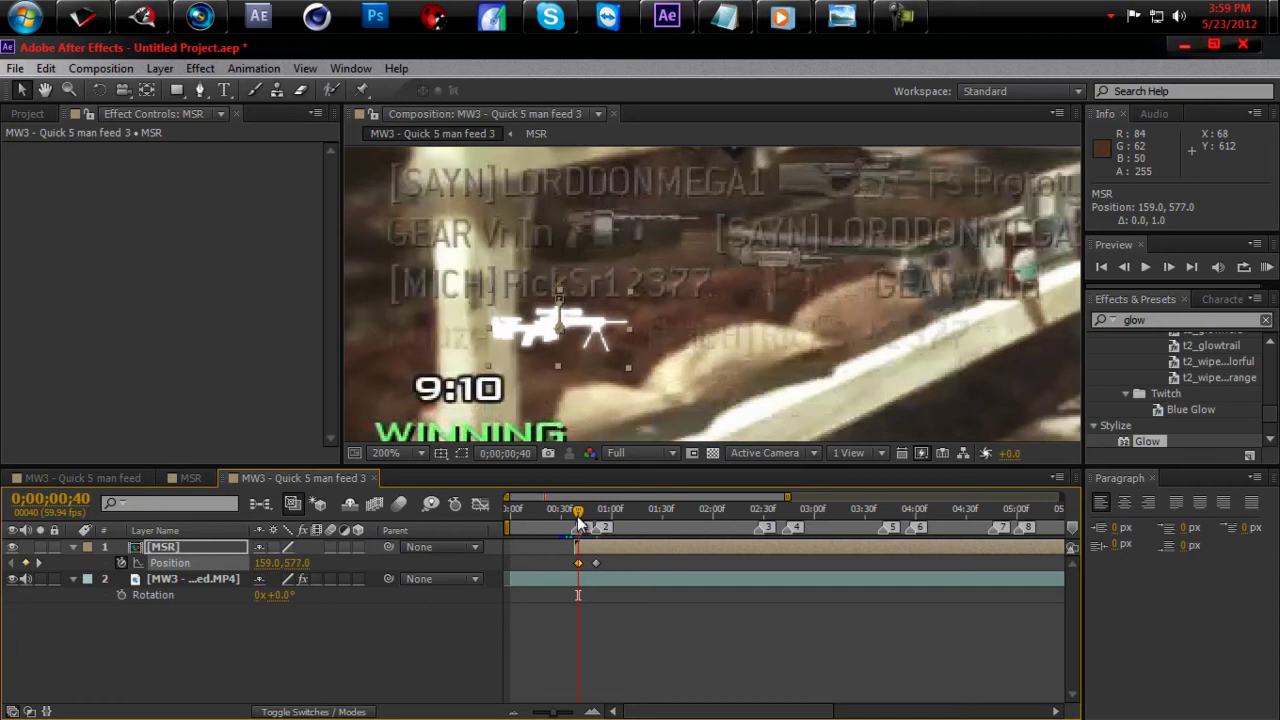
Step: Keyframe the MSR layer's opacity from 0% at 0;00;00;40 to 100% at 0;00;00;45
key(t)
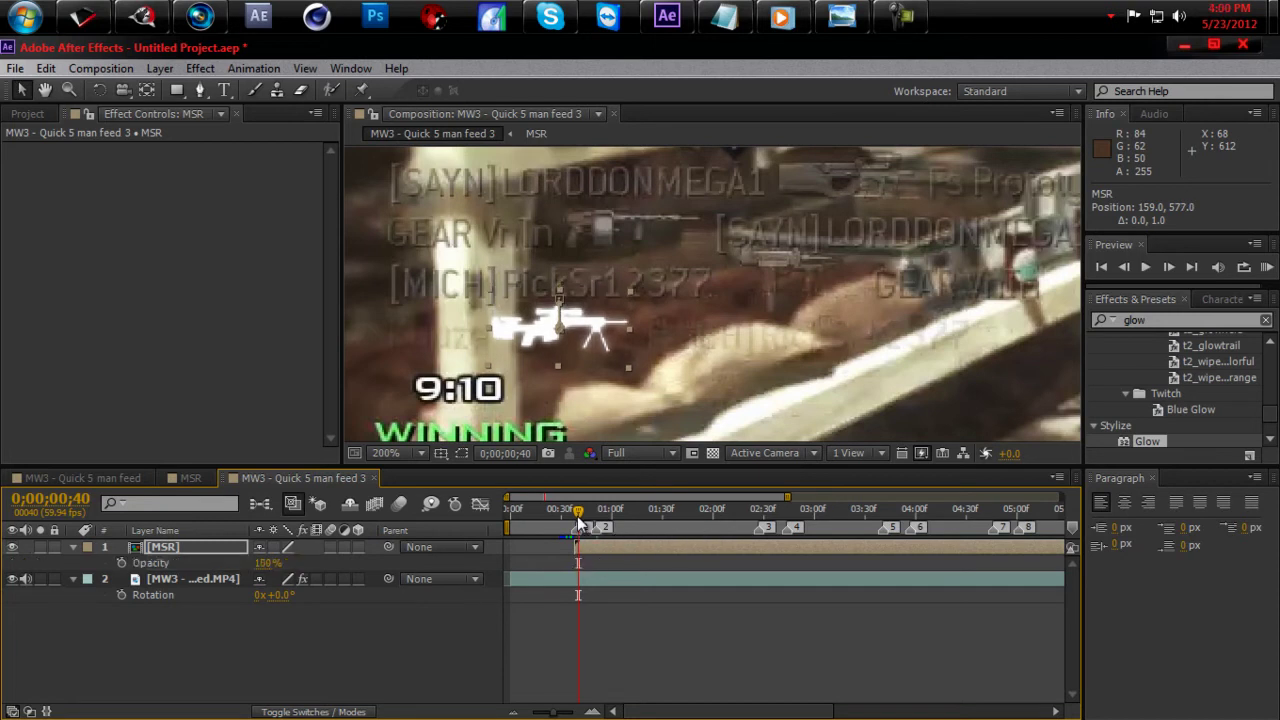
drag(266, 573, 180, 570)
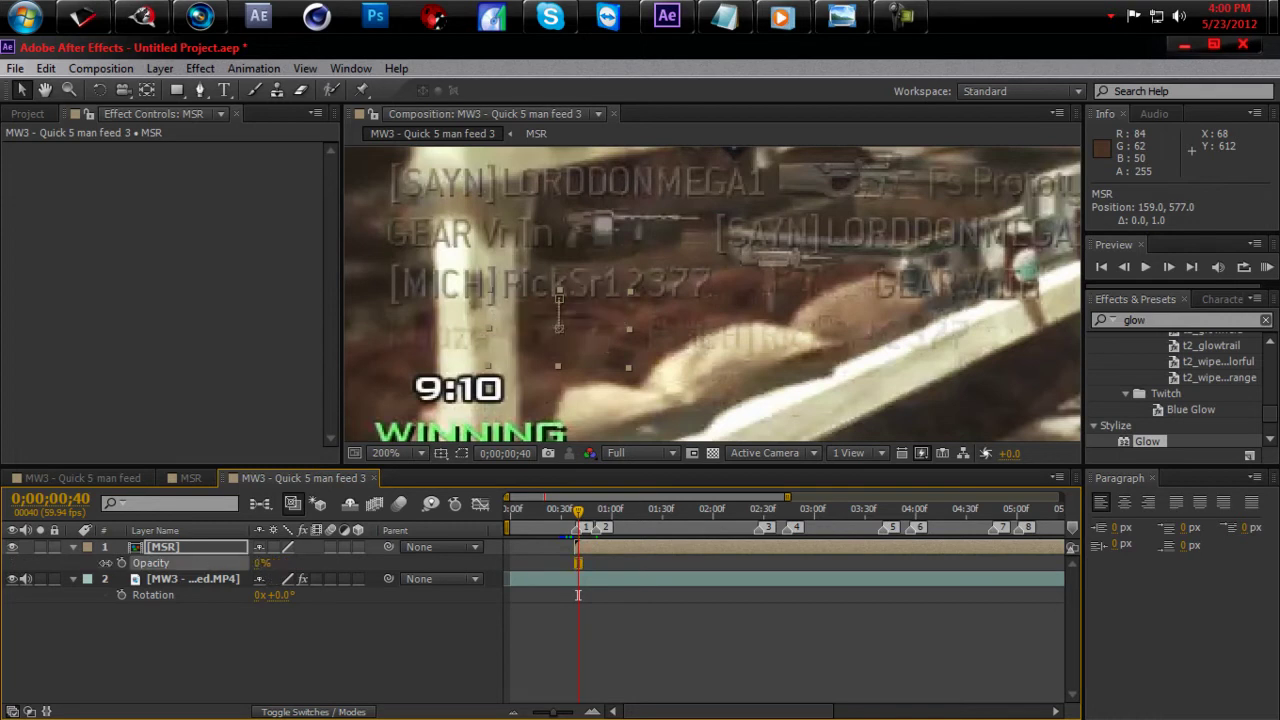
click(120, 563)
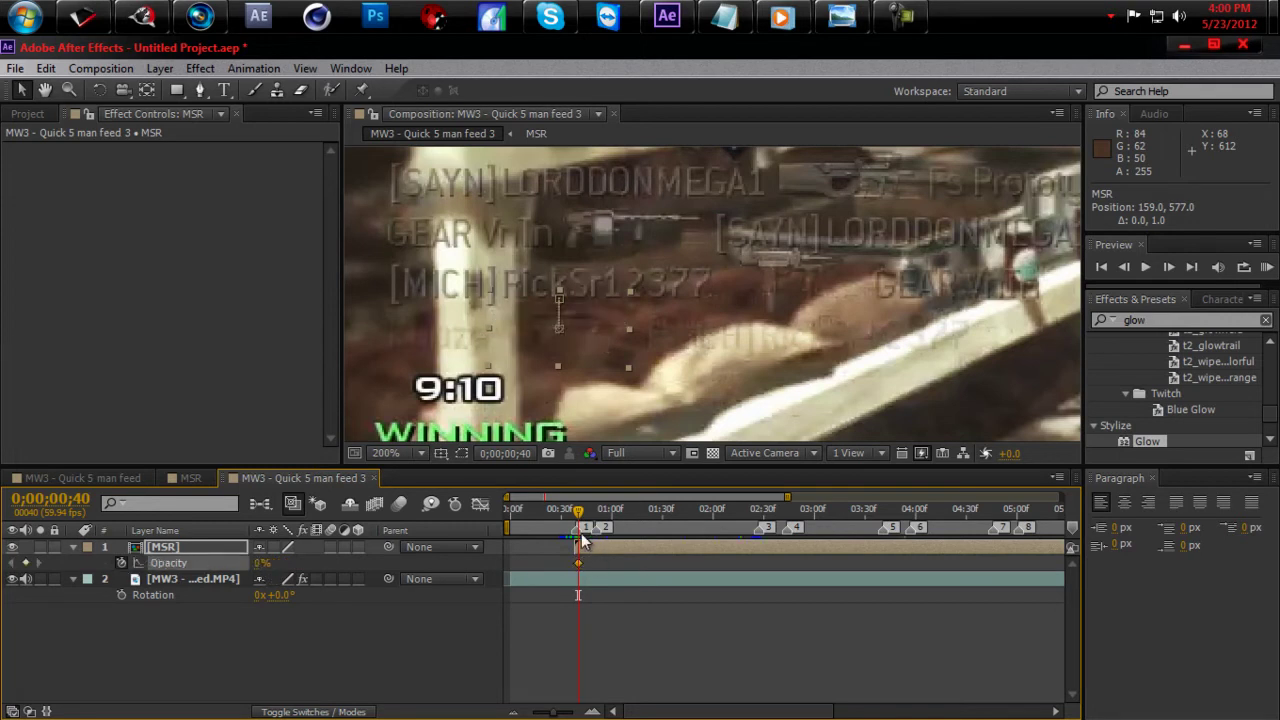
key(shift+p)
drag(578, 512, 587, 515)
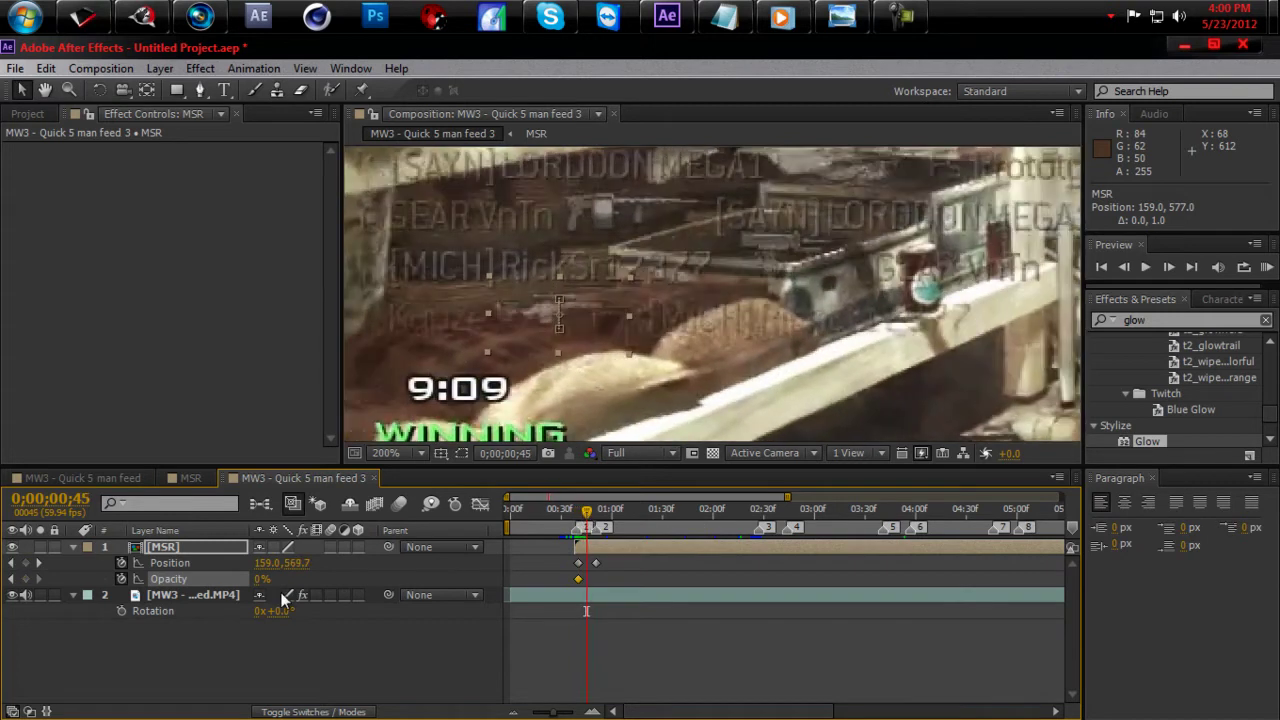
drag(262, 579, 412, 594)
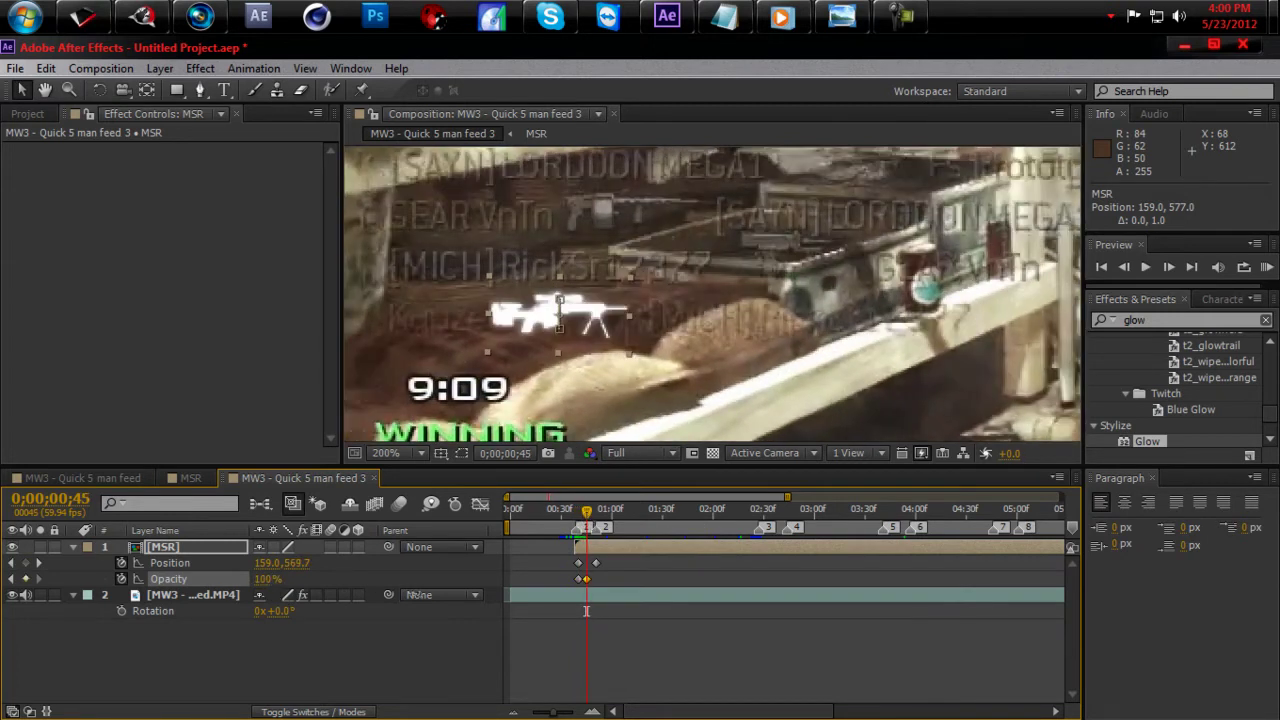
Step: Split the MSR layer at 0;00;02;27 and start a duplicate of its first segment at that time
drag(586, 512, 757, 540)
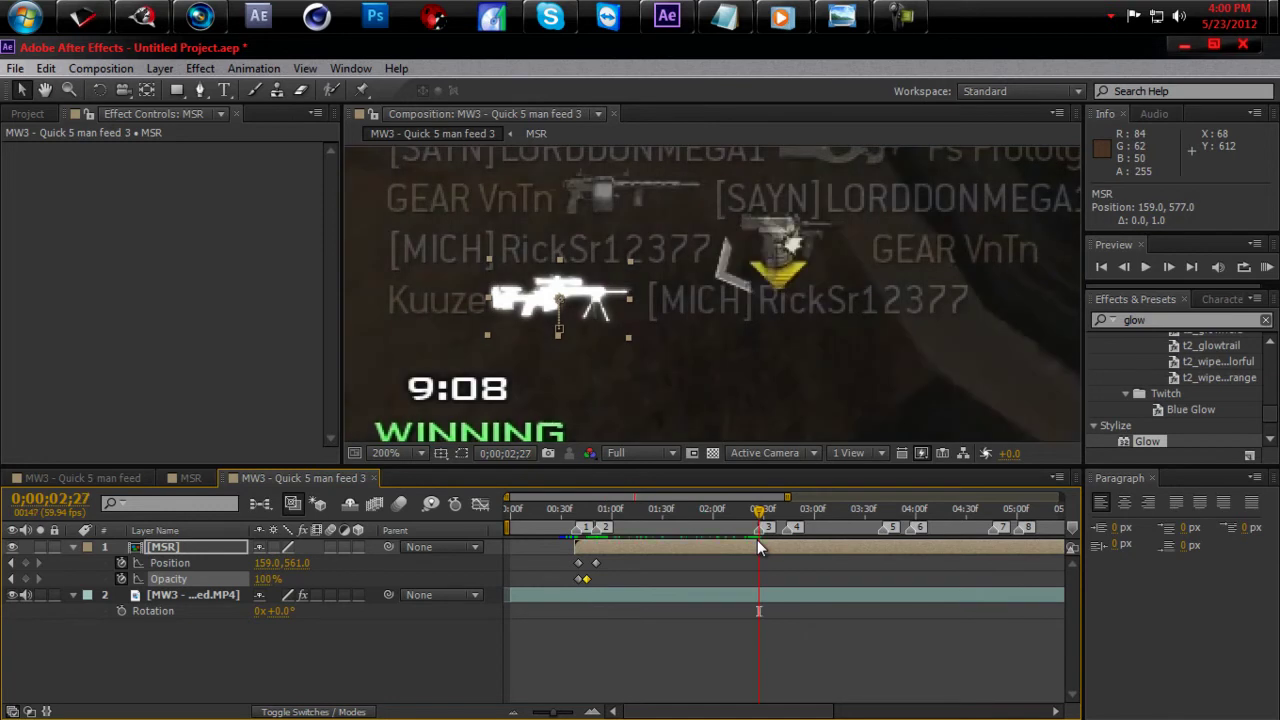
key(ctrl+shift+d)
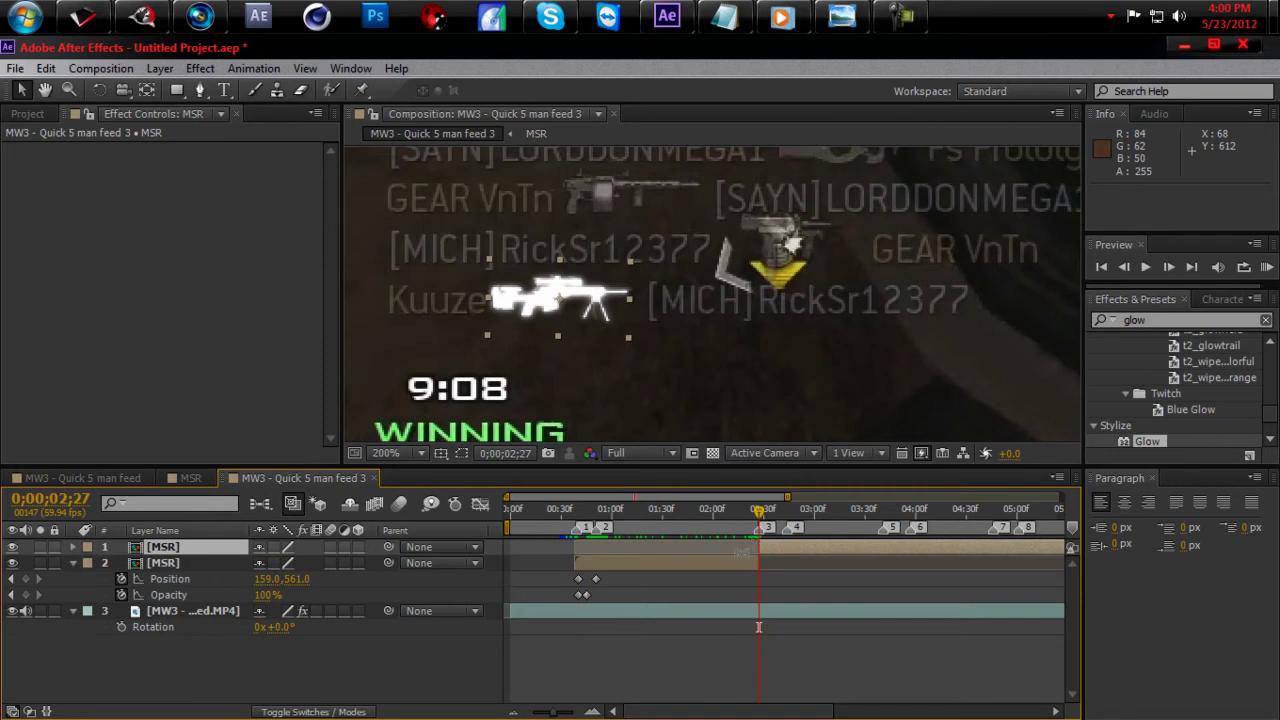
click(730, 564)
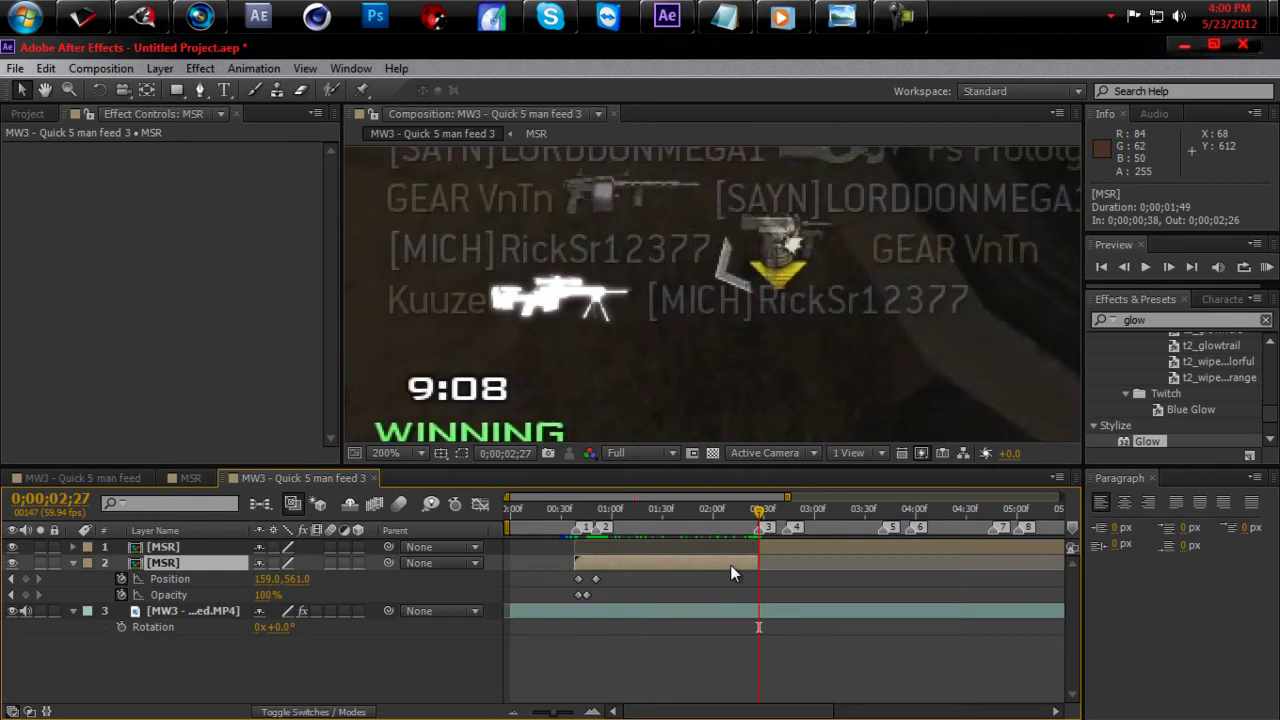
key(ctrl+d)
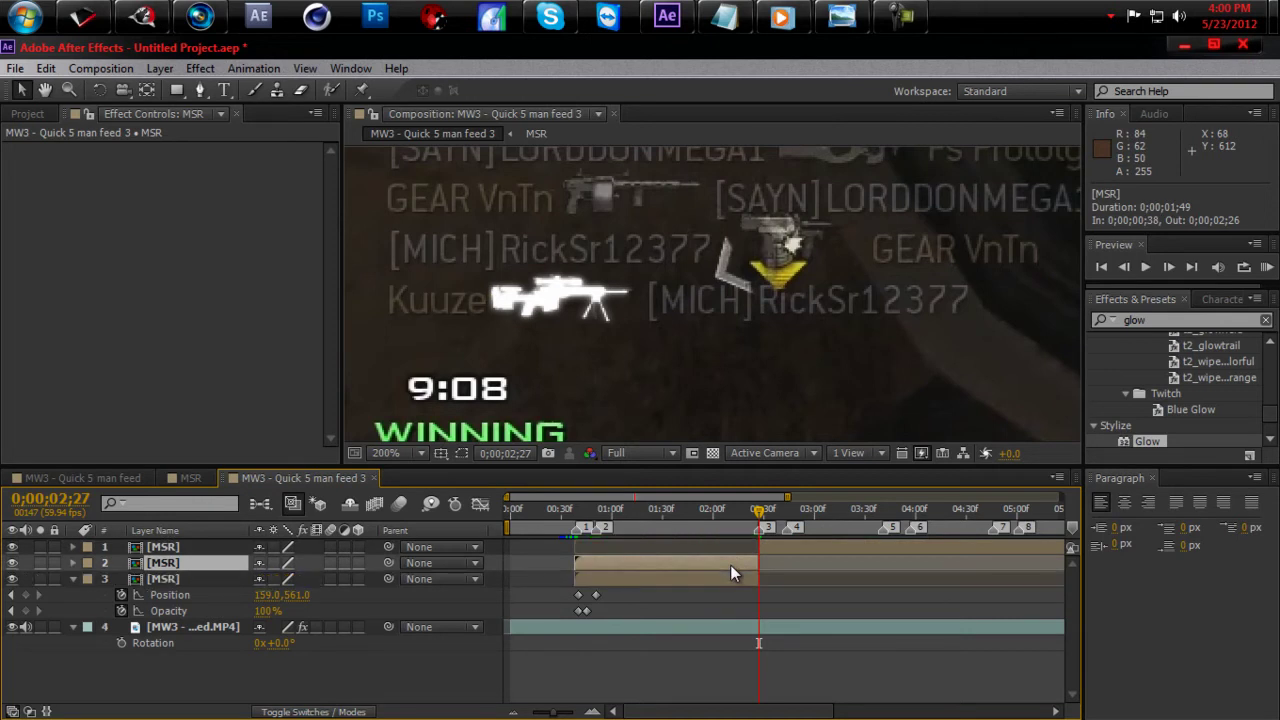
key(bracketleft)
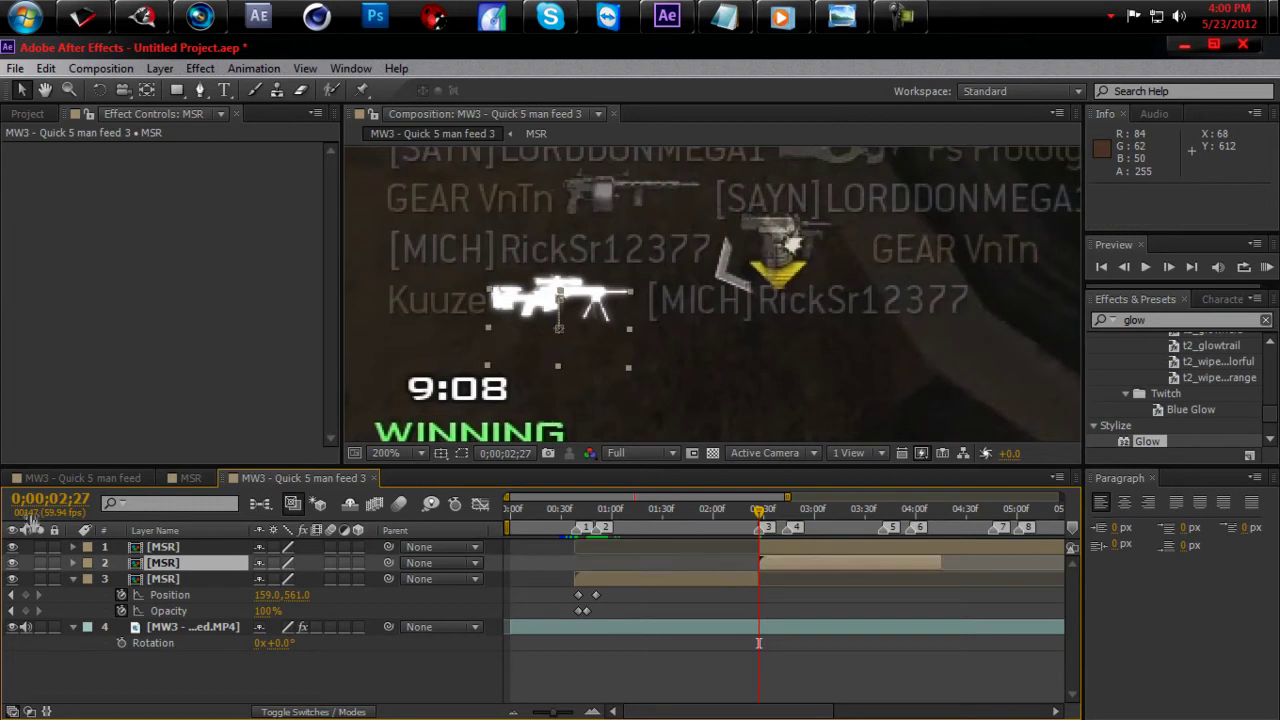
Step: Hide the leftover top MSR segment and remove the position keyframes from the duplicate below it
click(12, 548)
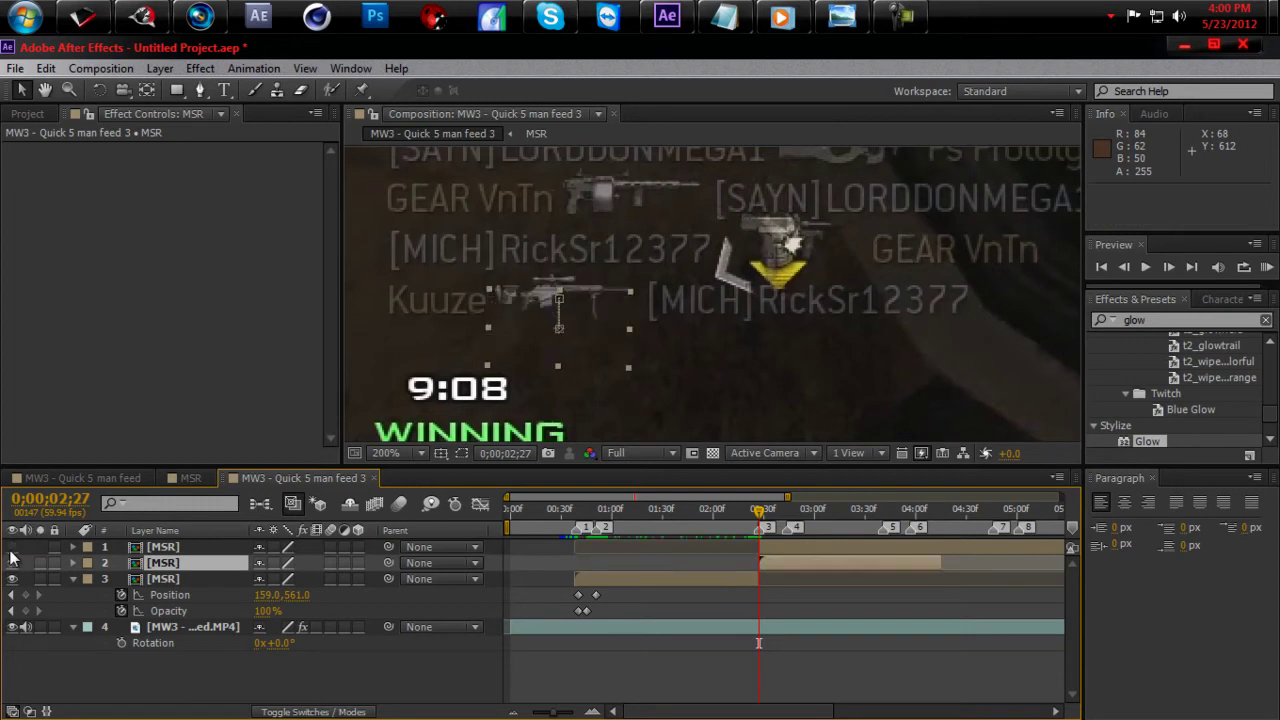
drag(767, 517, 793, 527)
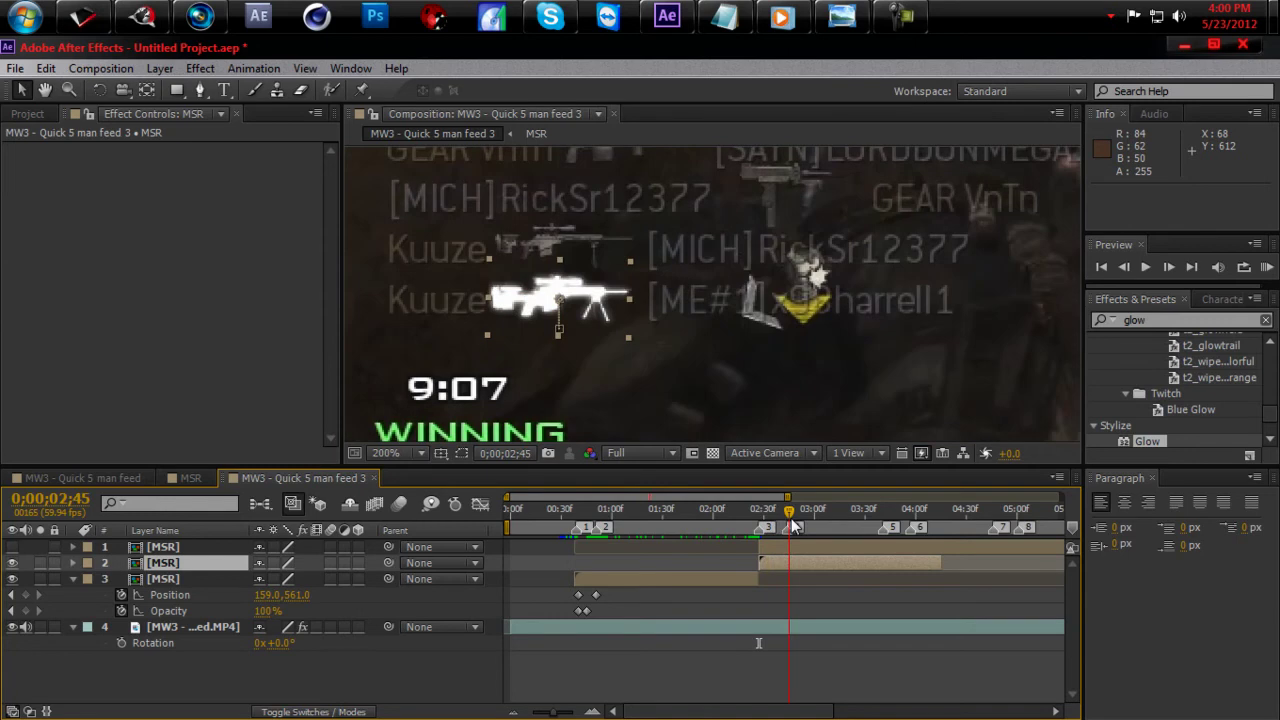
key(u)
click(757, 579)
mouse_move(753, 574)
mouse_down()
mouse_move(778, 595)
mouse_move(796, 582)
mouse_up()
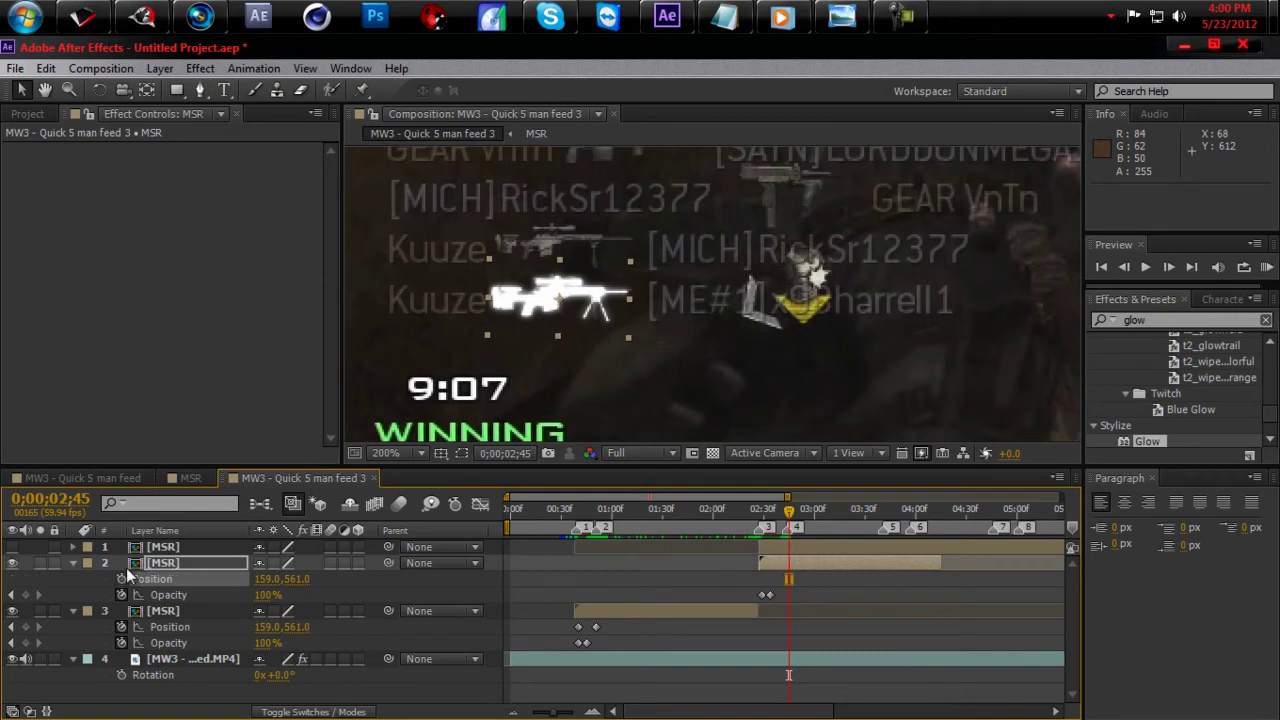
Step: Keyframe the second MSR layer's position at 0;00;02;45, and lower it to 160.5, 582 at 0;00;02;30
click(762, 524)
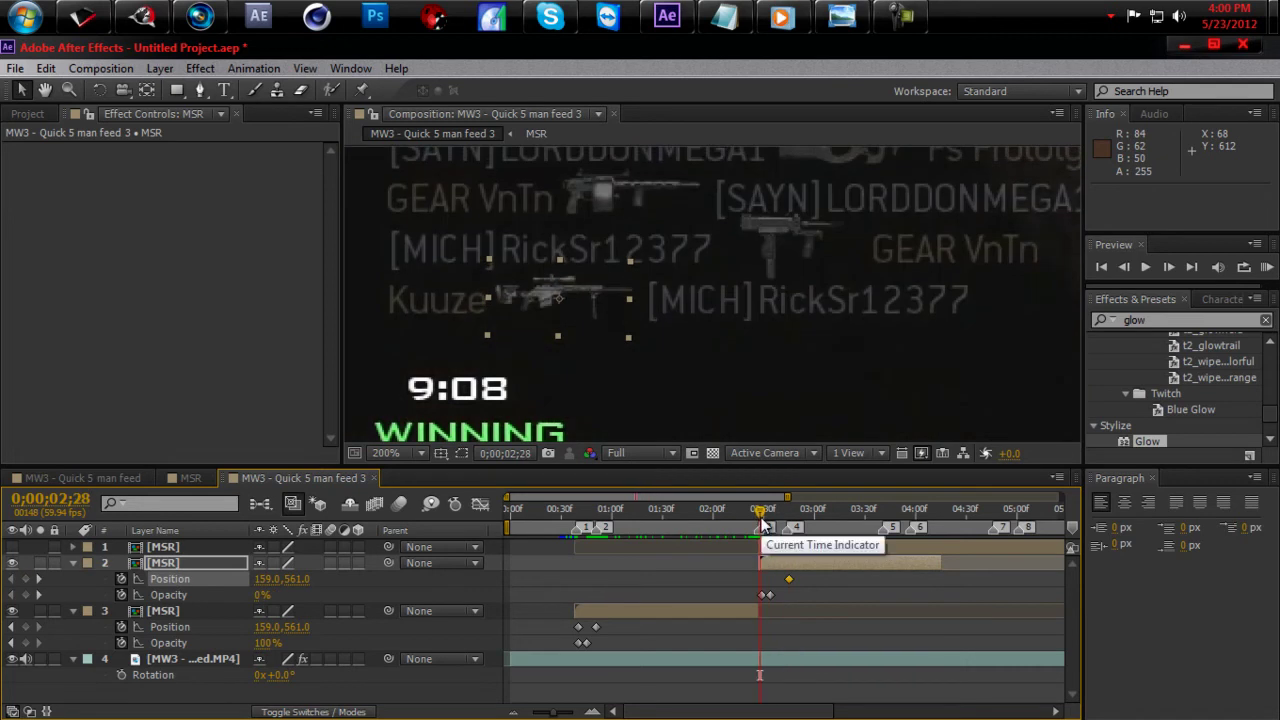
click(1177, 264)
click(1177, 264)
key(Left)
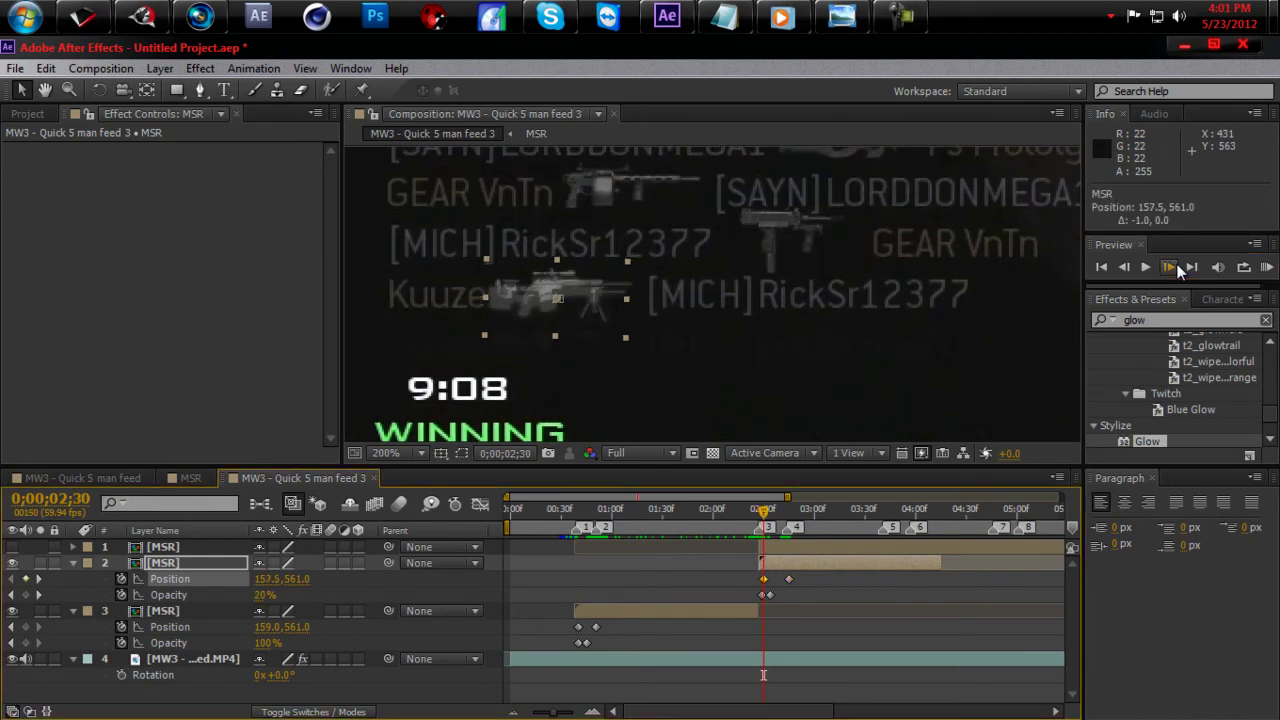
key(Right)
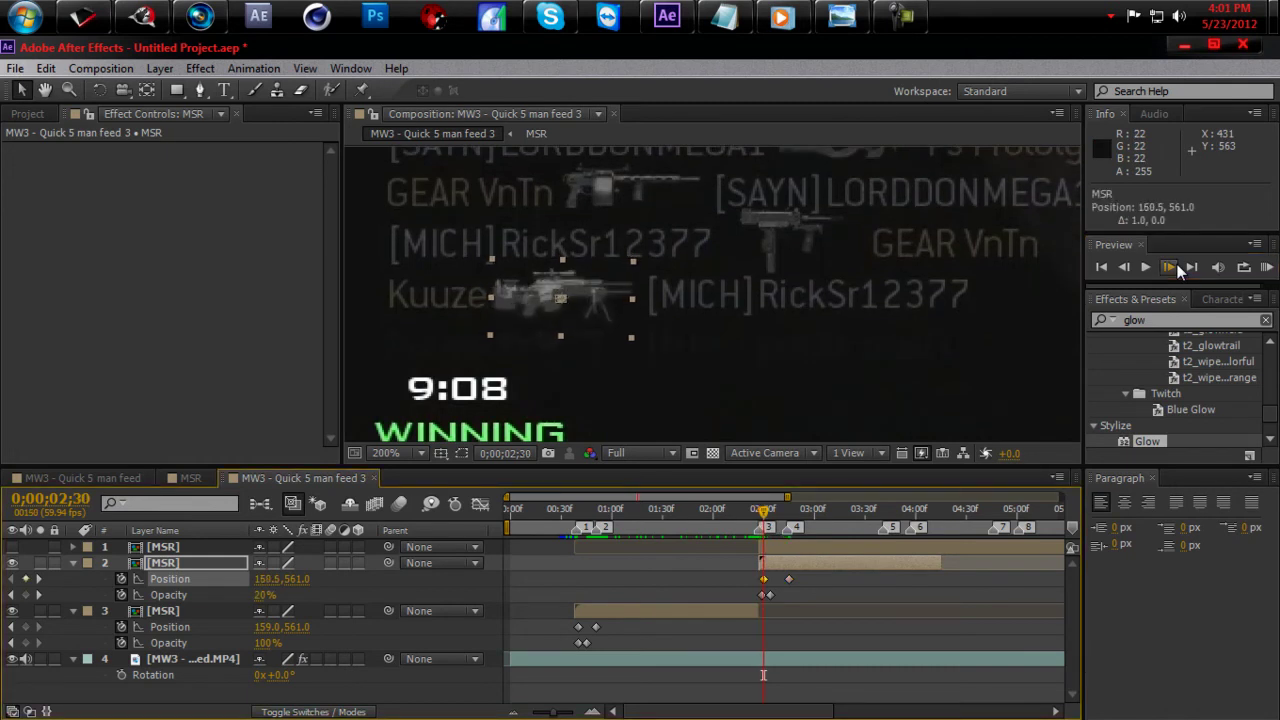
key(Down)
key(Down)
key(Down)
key(Down)
key(Down)
key(Down)
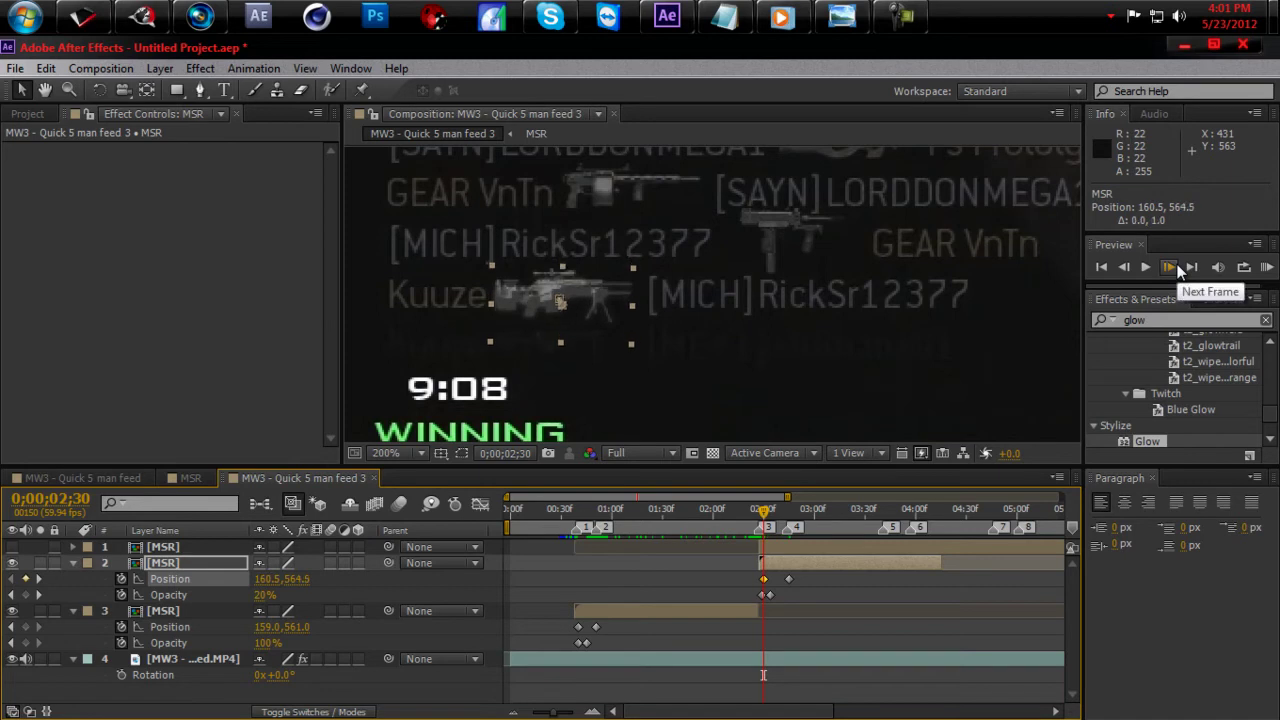
key(Down)
key(Down)
key(Down)
key(Down)
key(Down)
key(Down)
key(Down)
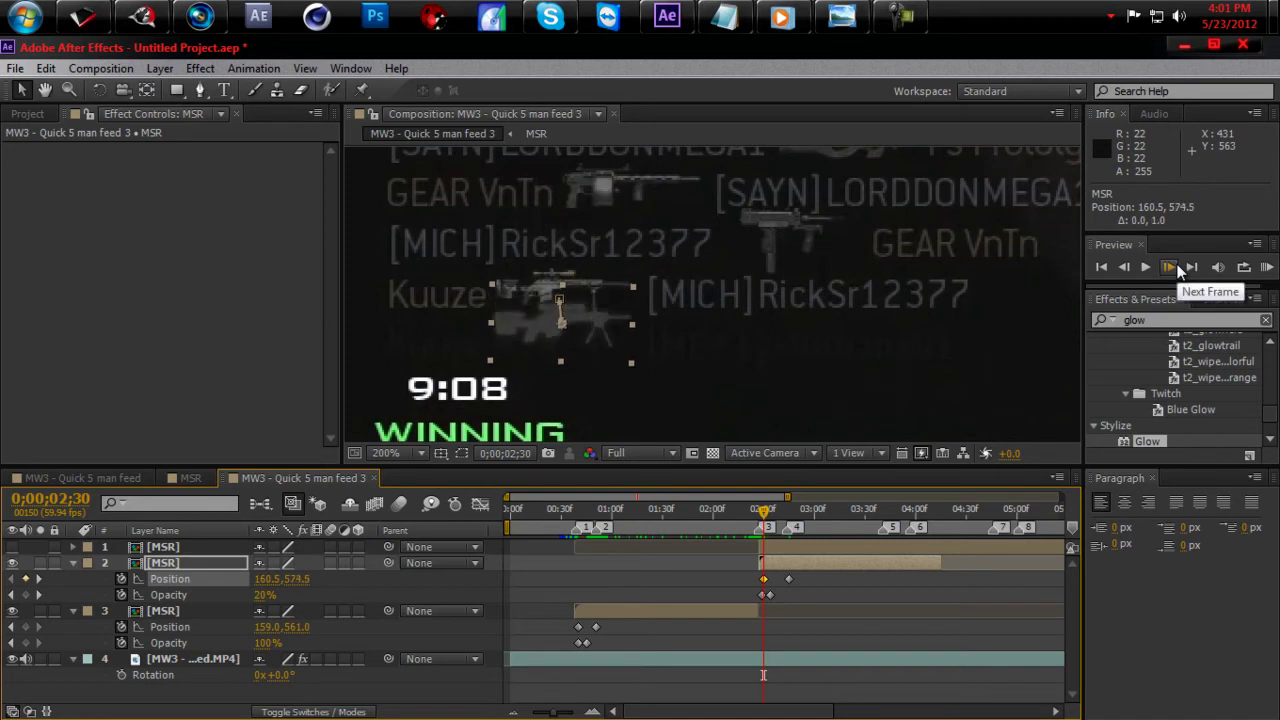
key(Down)
key(Down)
key(Down)
key(Down)
key(Down)
key(Down)
key(Down)
key(Down)
key(Down)
key(Down)
key(Down)
key(Down)
key(Down)
key(Down)
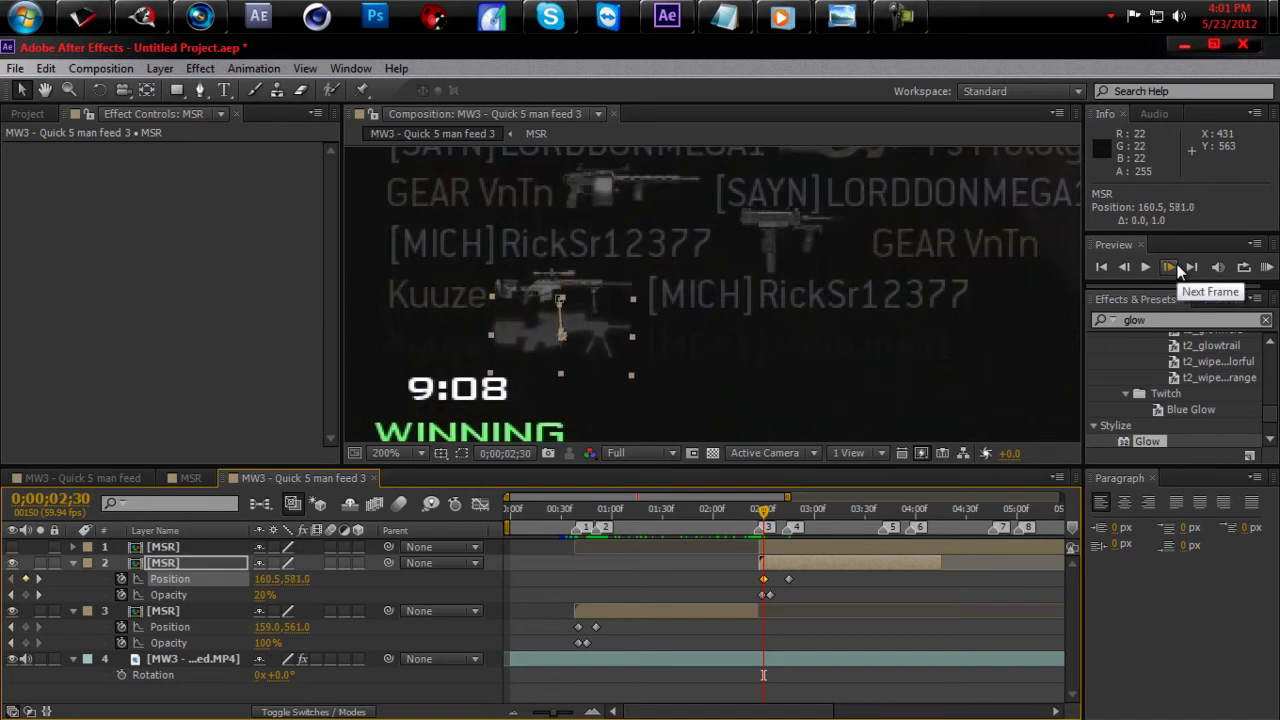
Step: Show the top MSR layer again and remove its old position keyframes, with the playhead at 0;00;02;43
click(8, 556)
click(12, 556)
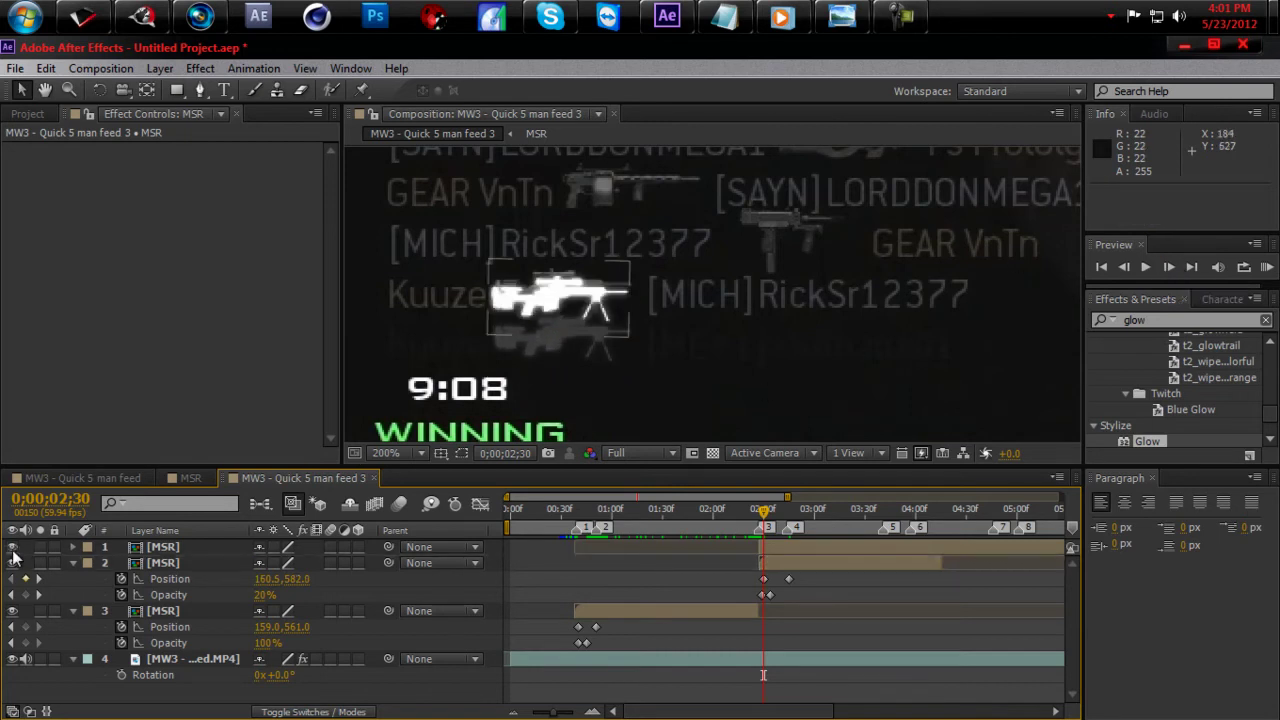
drag(765, 512, 790, 527)
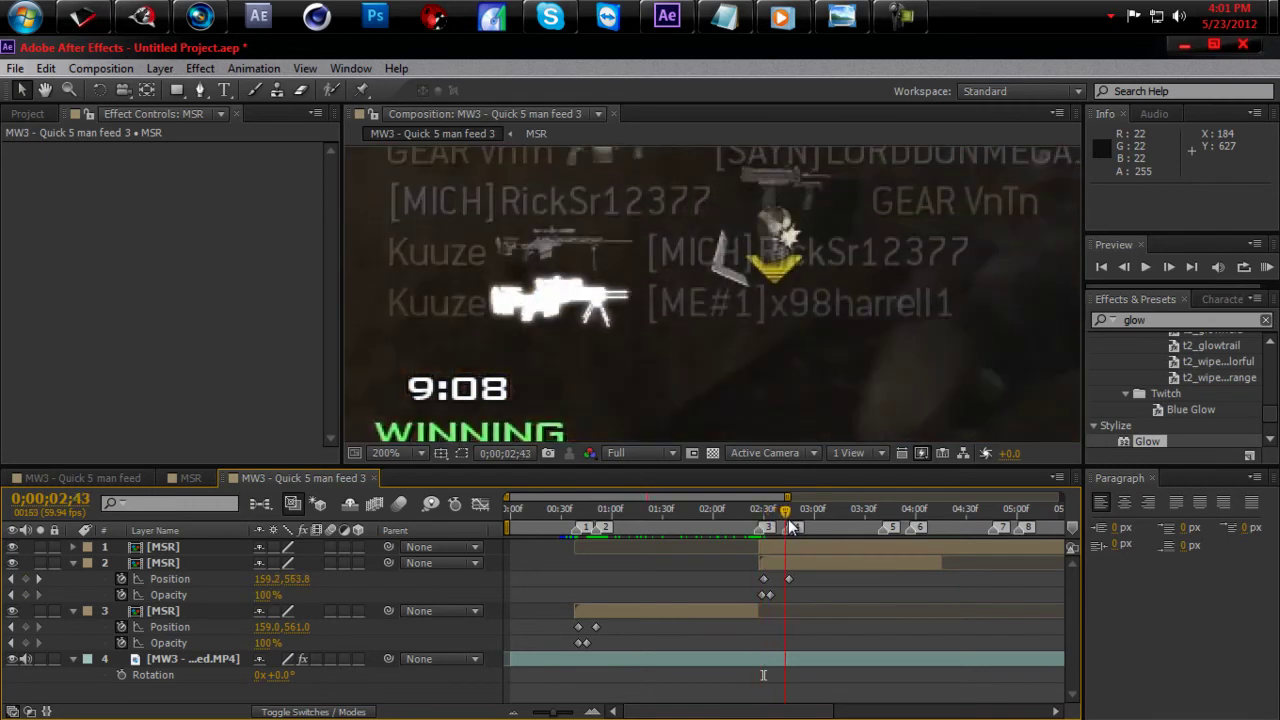
click(243, 549)
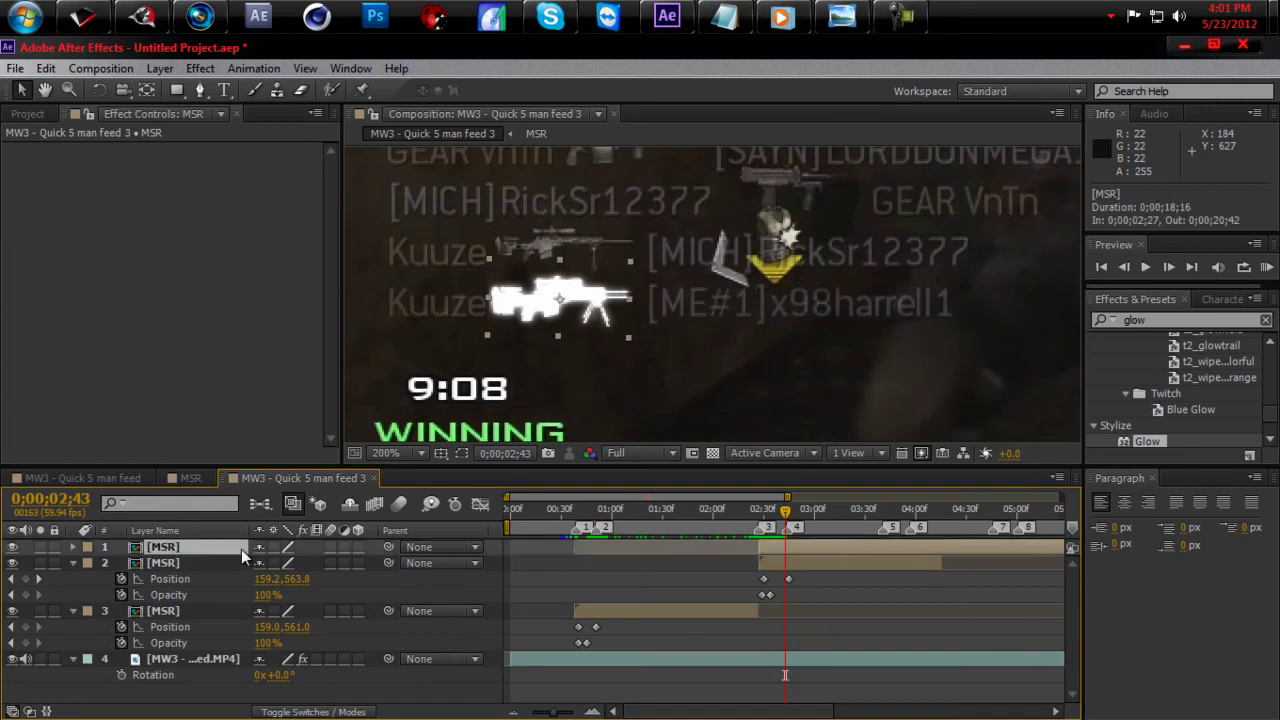
key(u)
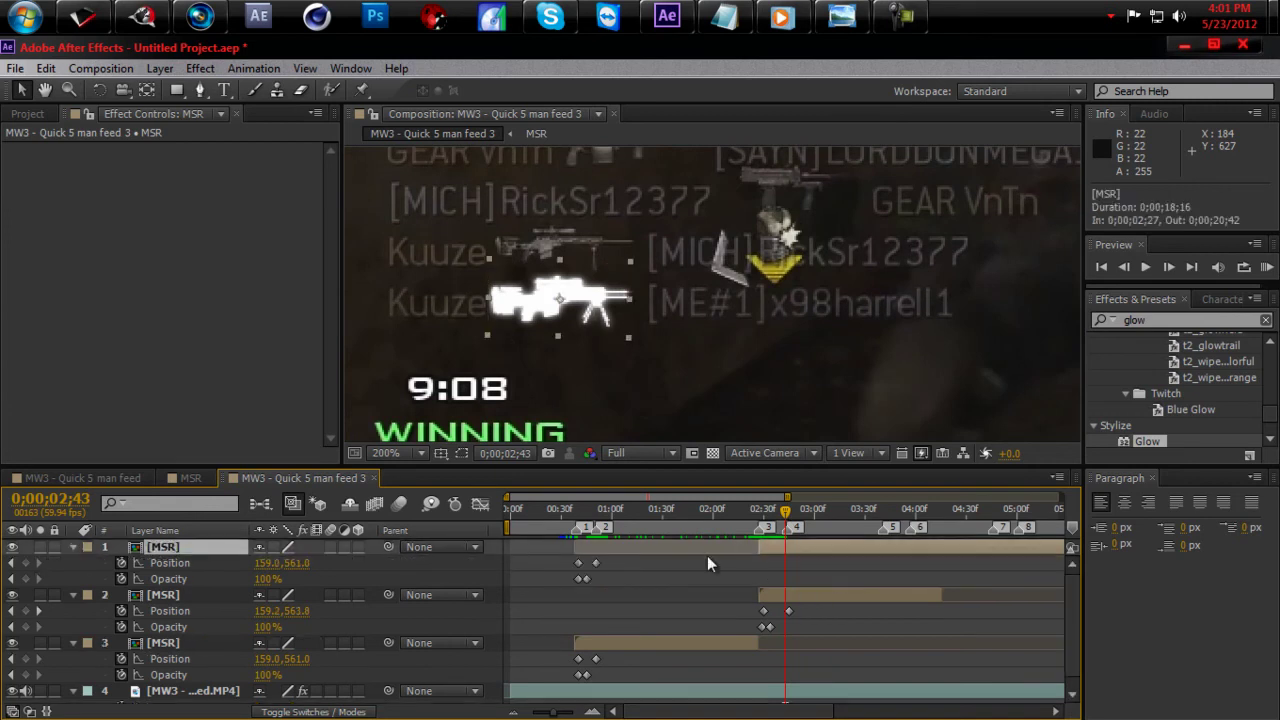
drag(558, 555, 616, 569)
key(ctrl+x)
key(ctrl+v)
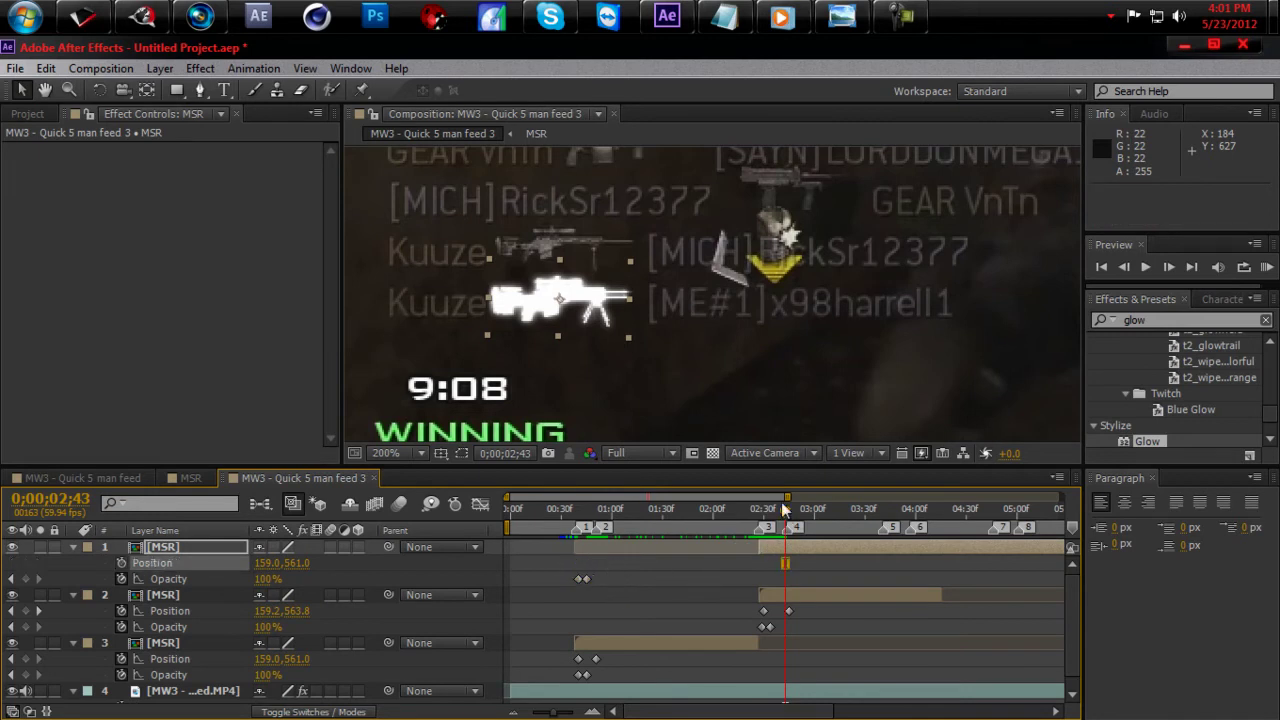
Step: Raise the top MSR layer to 159, 532.5 over the upper kill line and keyframe its position at 0;00;02;43
key(Up)
key(Up)
key(Up)
key(Up)
key(Up)
key(Up)
key(Up)
key(Up)
key(Up)
key(Up)
key(Up)
key(Up)
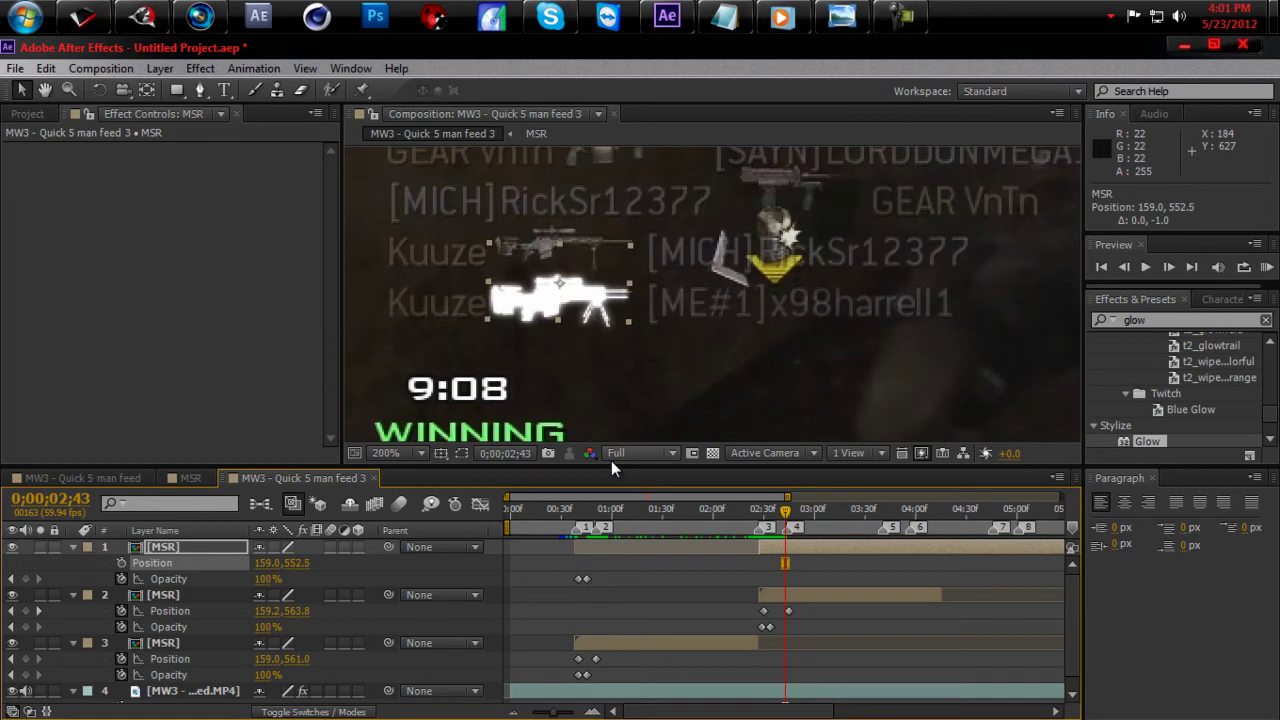
key(Up)
key(Up)
key(Up)
key(Up)
key(Up)
key(Up)
key(Up)
key(Up)
key(Up)
key(Up)
key(Up)
key(Up)
key(Up)
key(Up)
key(Up)
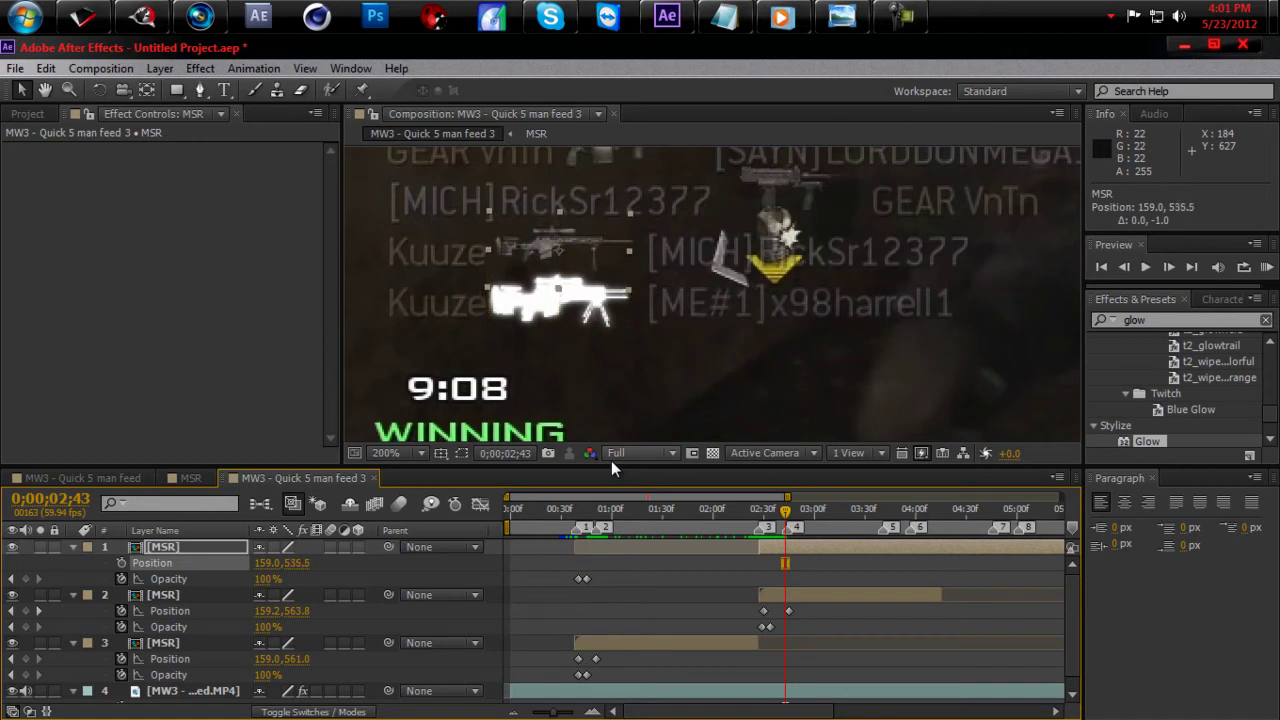
key(Up)
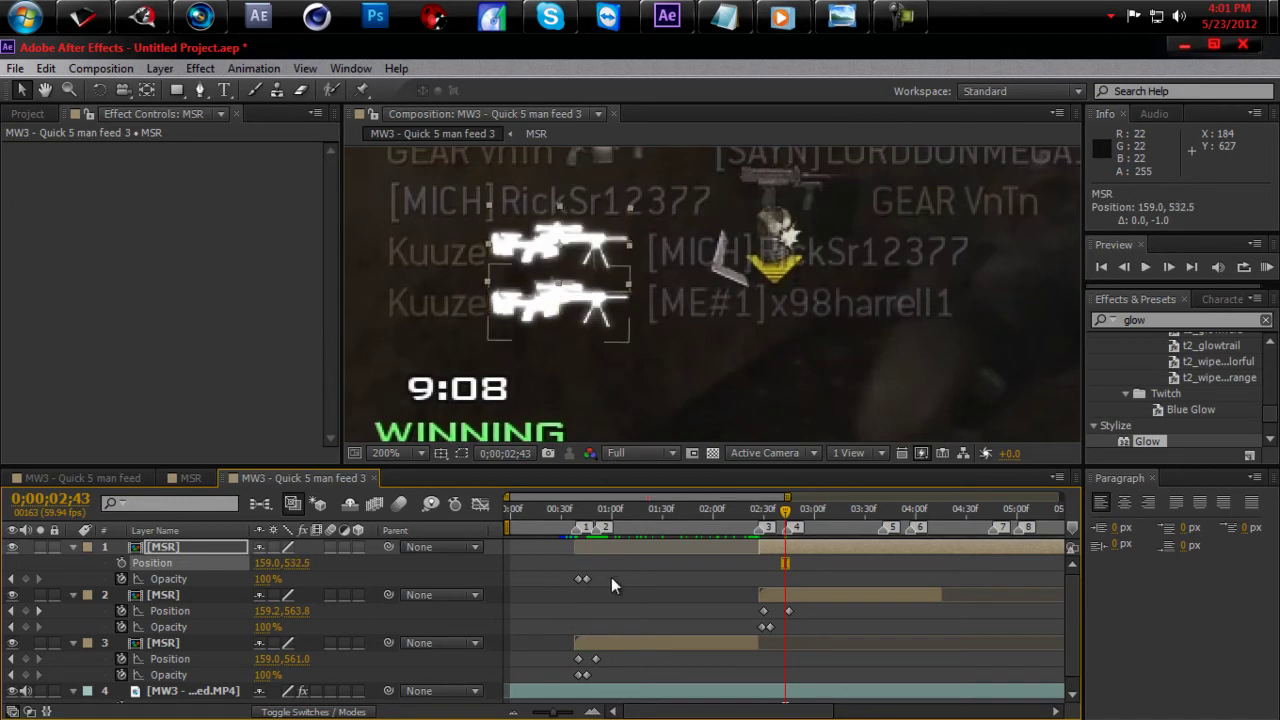
click(577, 578)
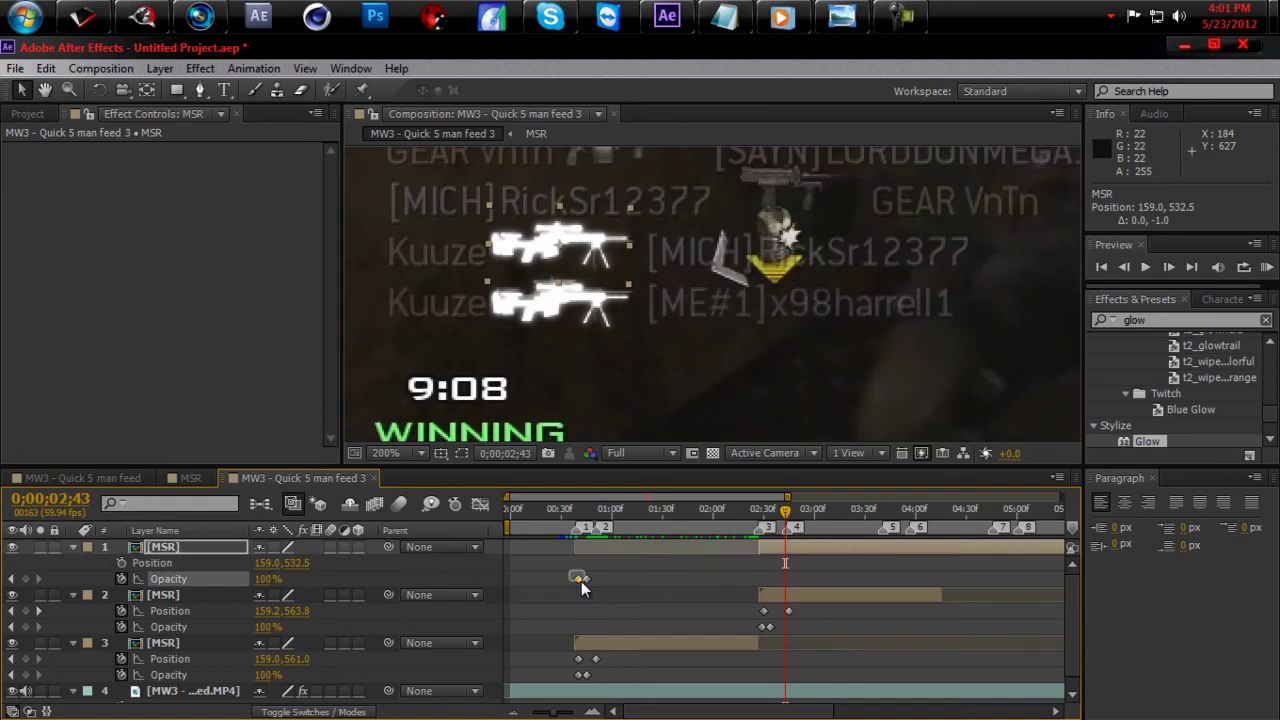
click(585, 588)
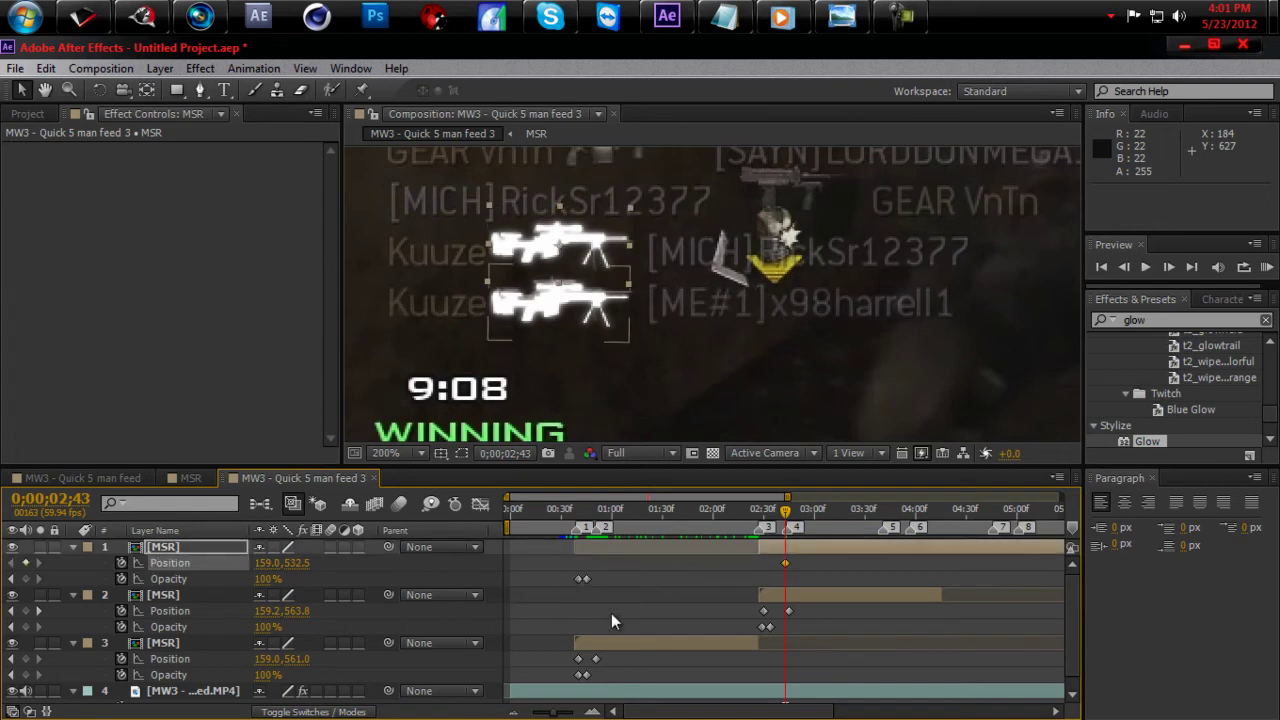
Step: Remove both opacity keyframes from the top MSR layer so it stays at 100%
drag(570, 586, 729, 594)
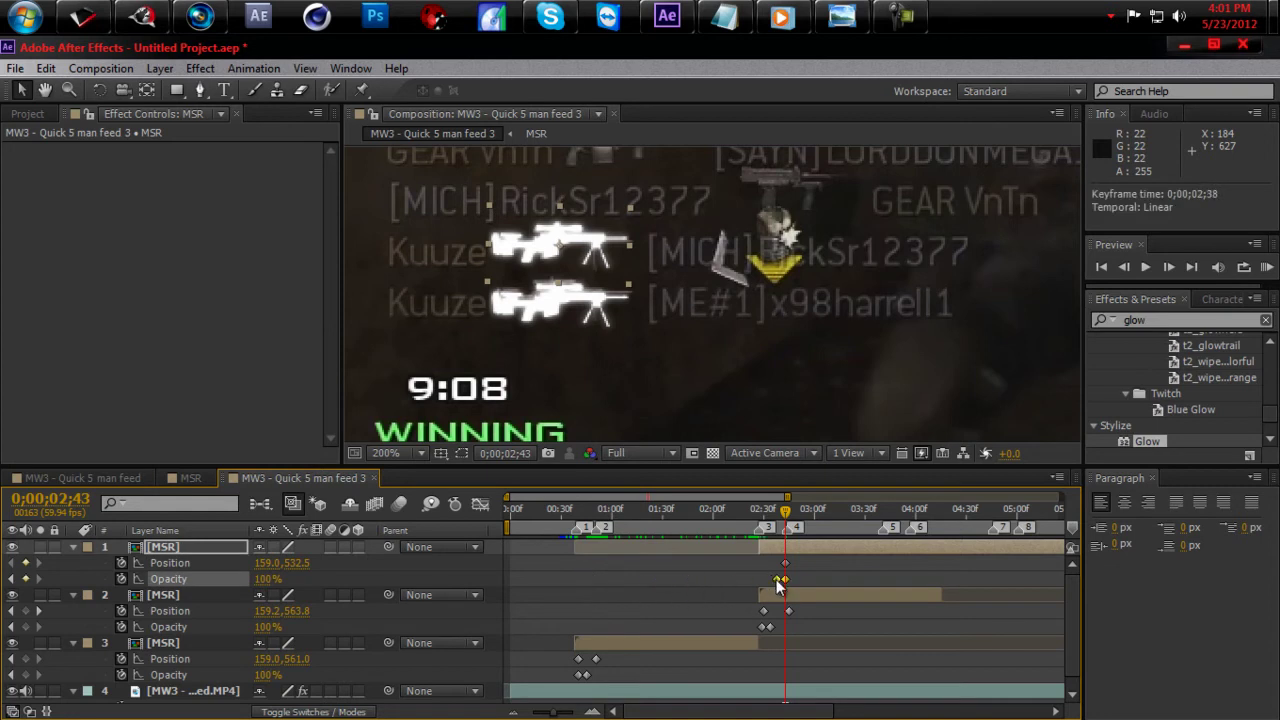
drag(776, 579, 763, 579)
click(762, 510)
drag(762, 512, 765, 517)
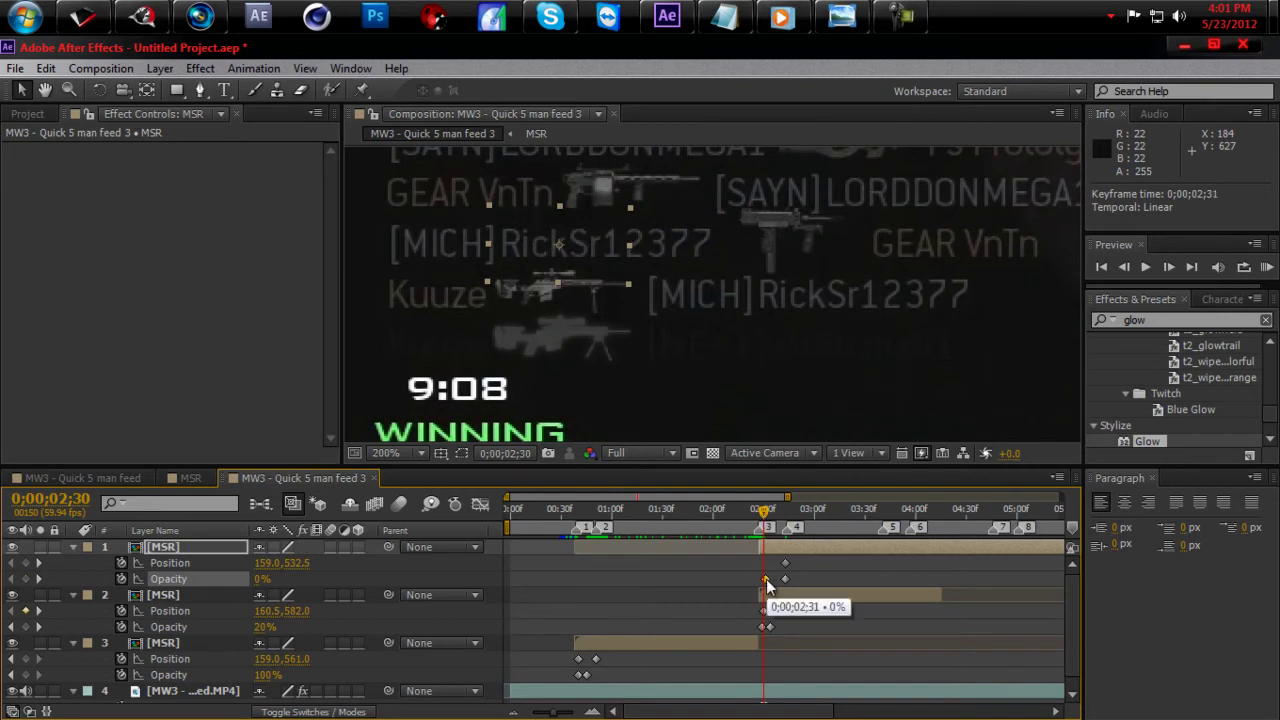
key(Delete)
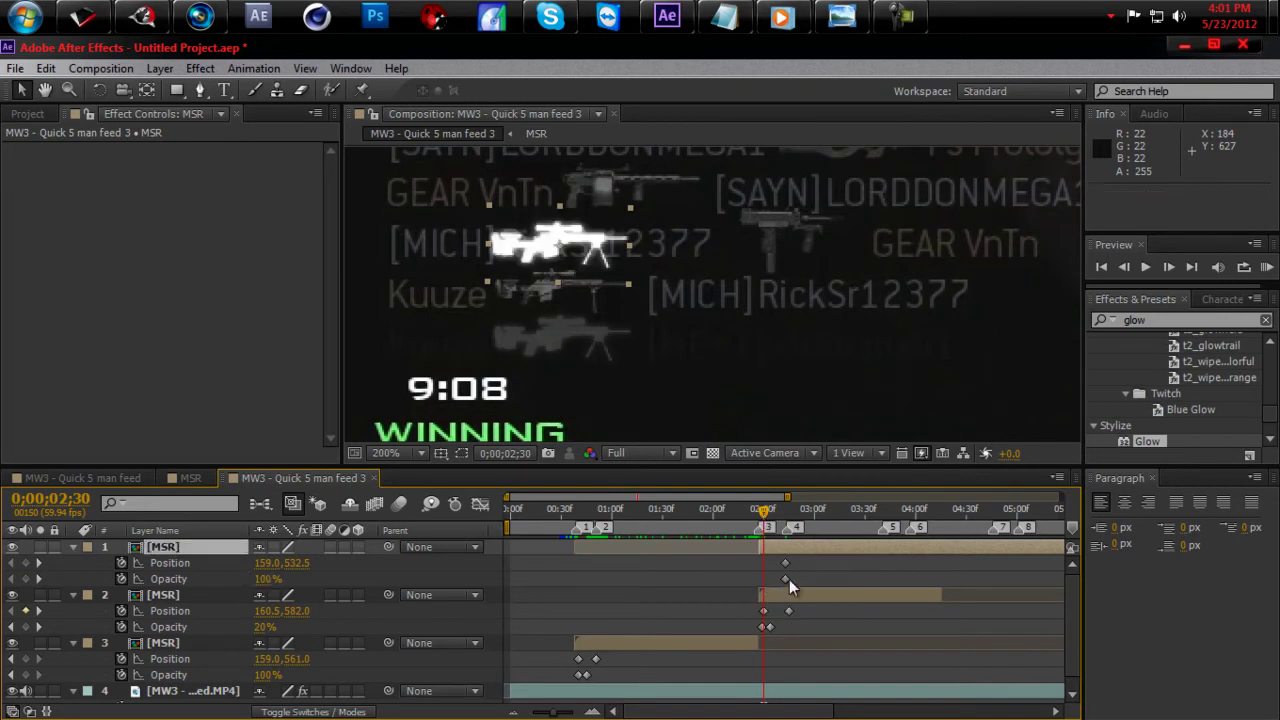
drag(786, 578, 777, 570)
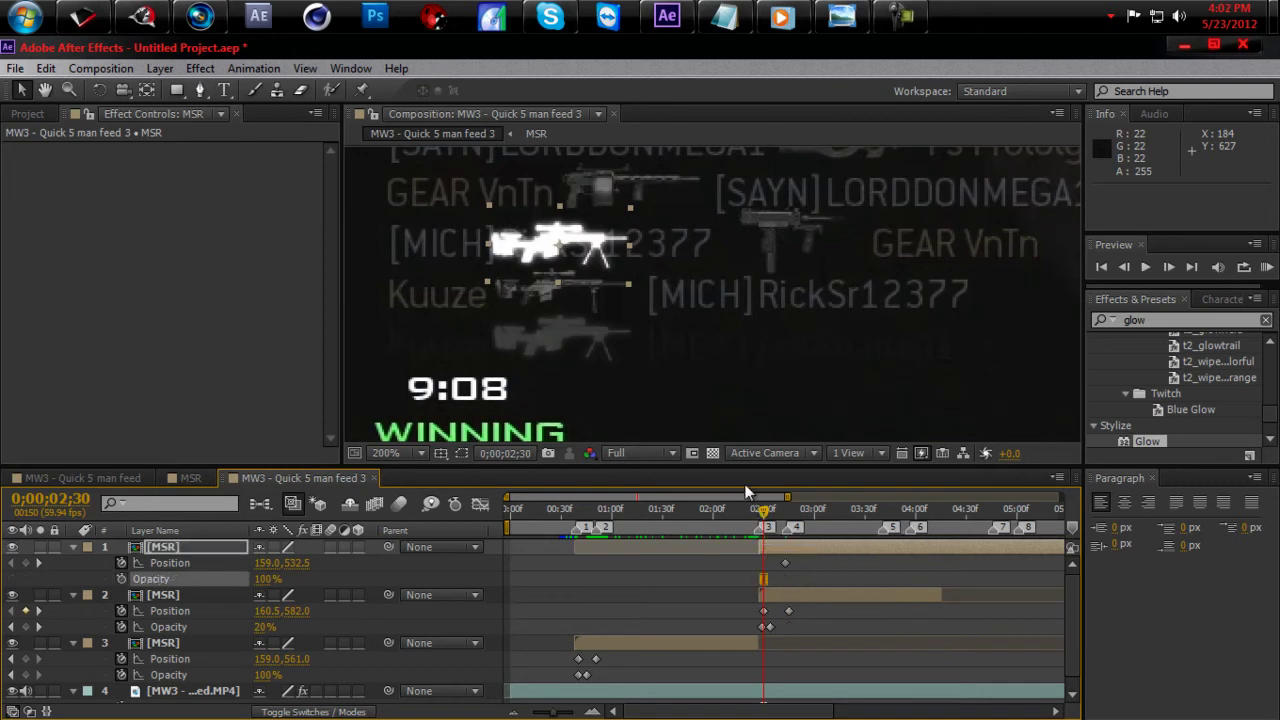
Step: At 0;00;02;30, lower the top MSR layer to 159, 556 to keyframe the start of its upward movement
key(Down)
key(Down)
key(Down)
key(Down)
key(Down)
key(Down)
key(Down)
key(Down)
key(Down)
key(Down)
key(Down)
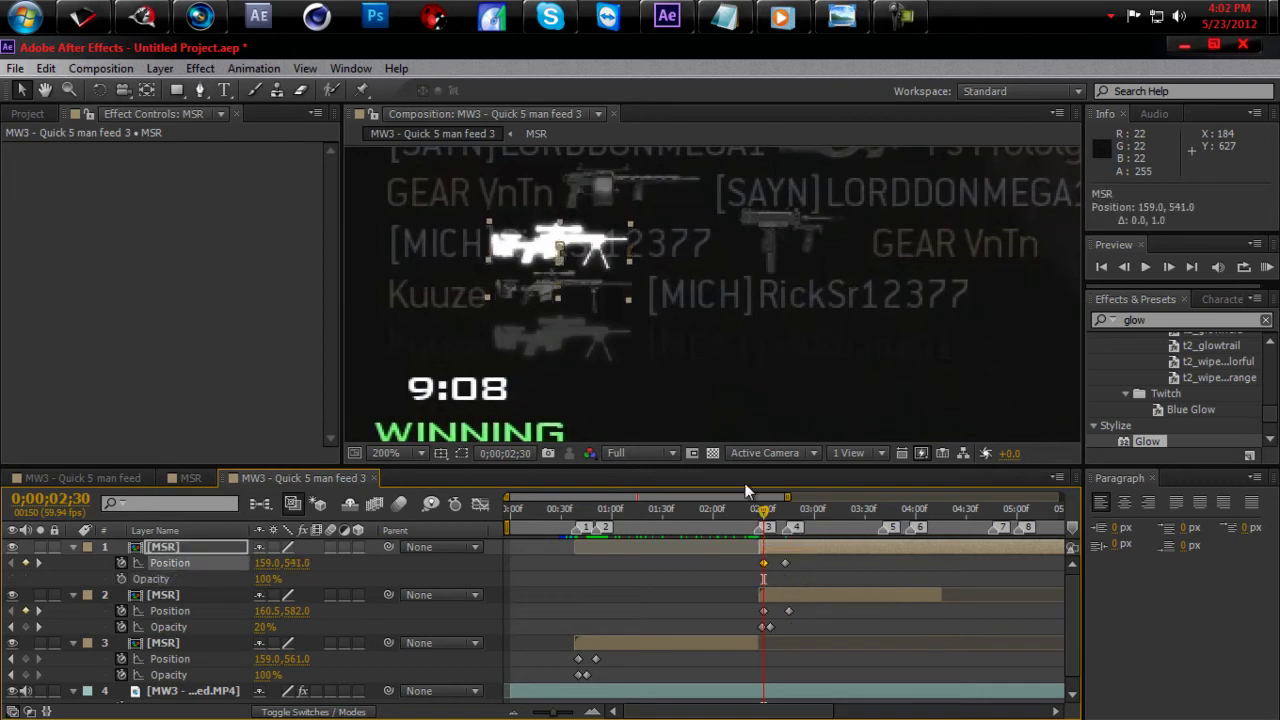
key(Down)
key(Down)
key(Down)
key(Down)
key(Down)
key(Down)
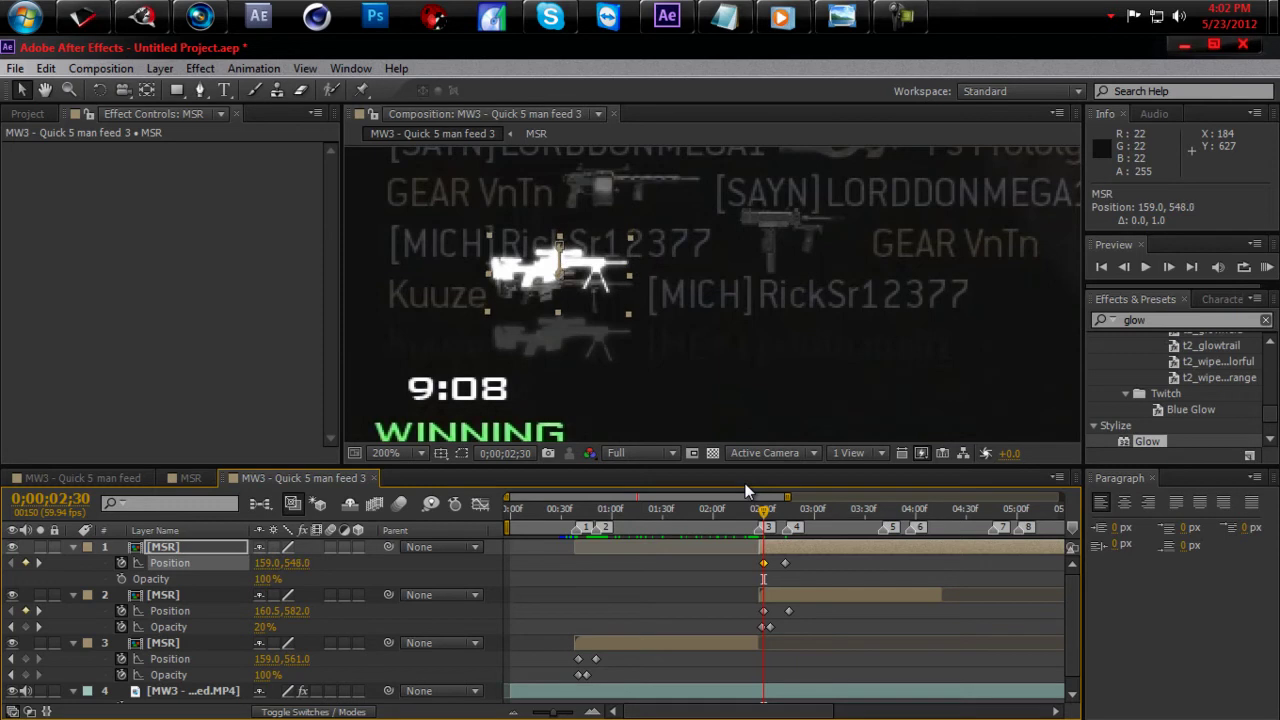
key(Down)
key(Down)
key(Down)
key(Down)
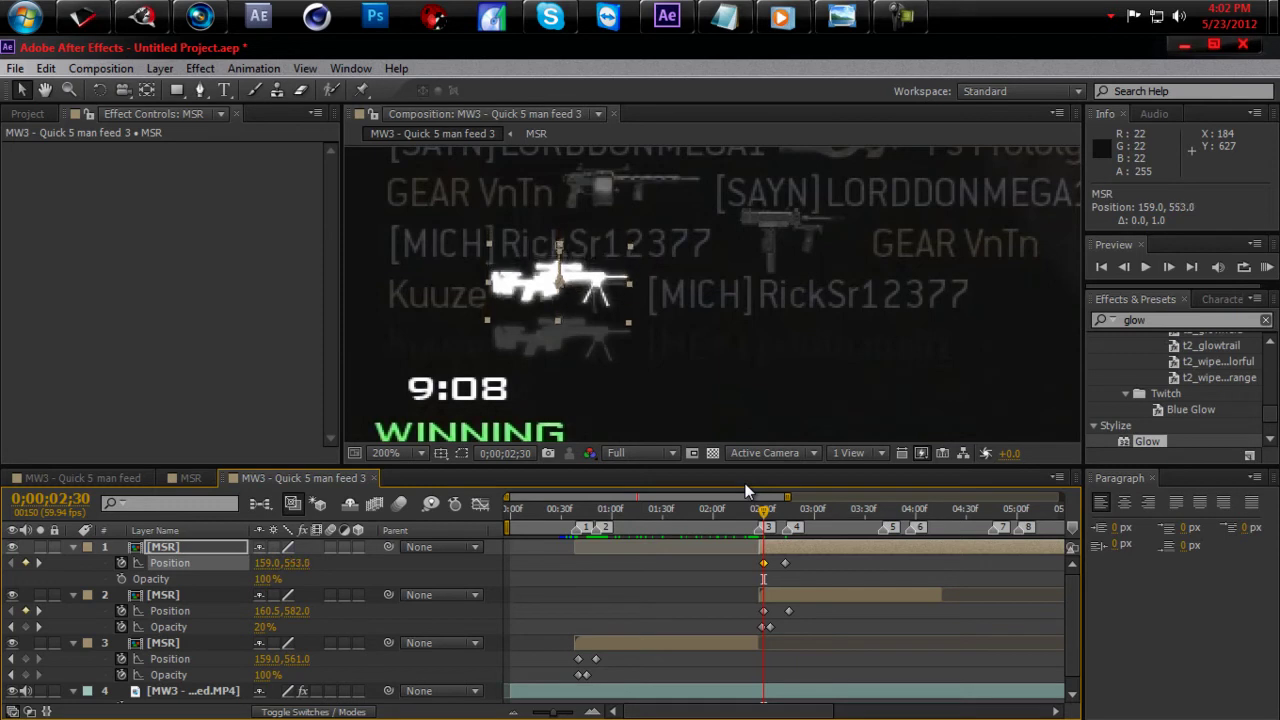
key(Down)
key(Down)
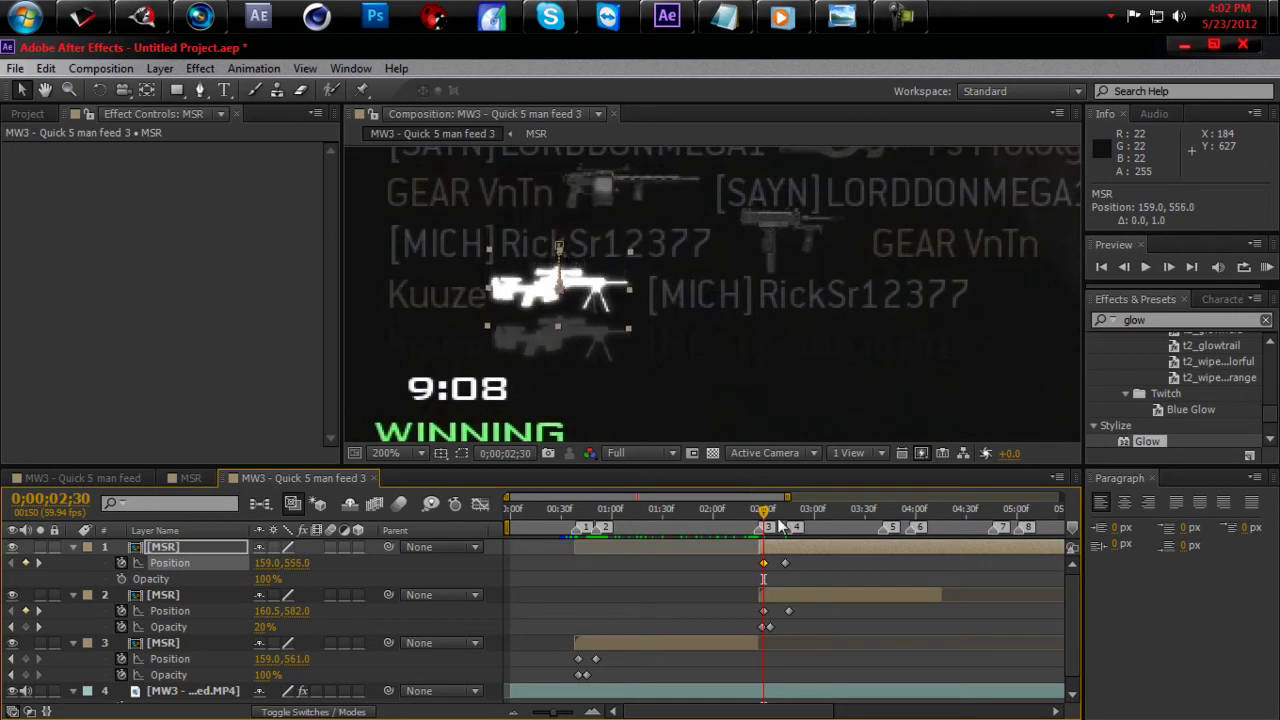
Step: Move the playhead to 0;00;03;41 and extend the second MSR layer's end to 0;00;06;59
drag(766, 516, 885, 534)
drag(941, 594, 1010, 595)
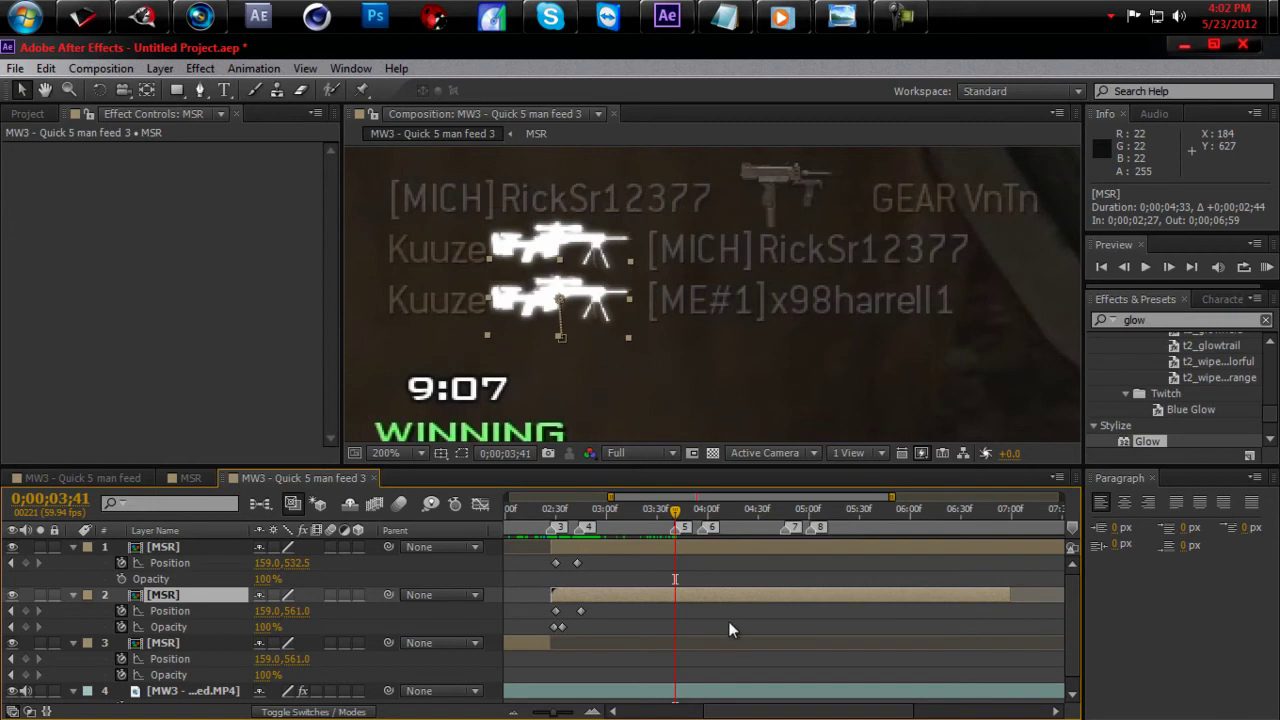
drag(744, 712, 716, 712)
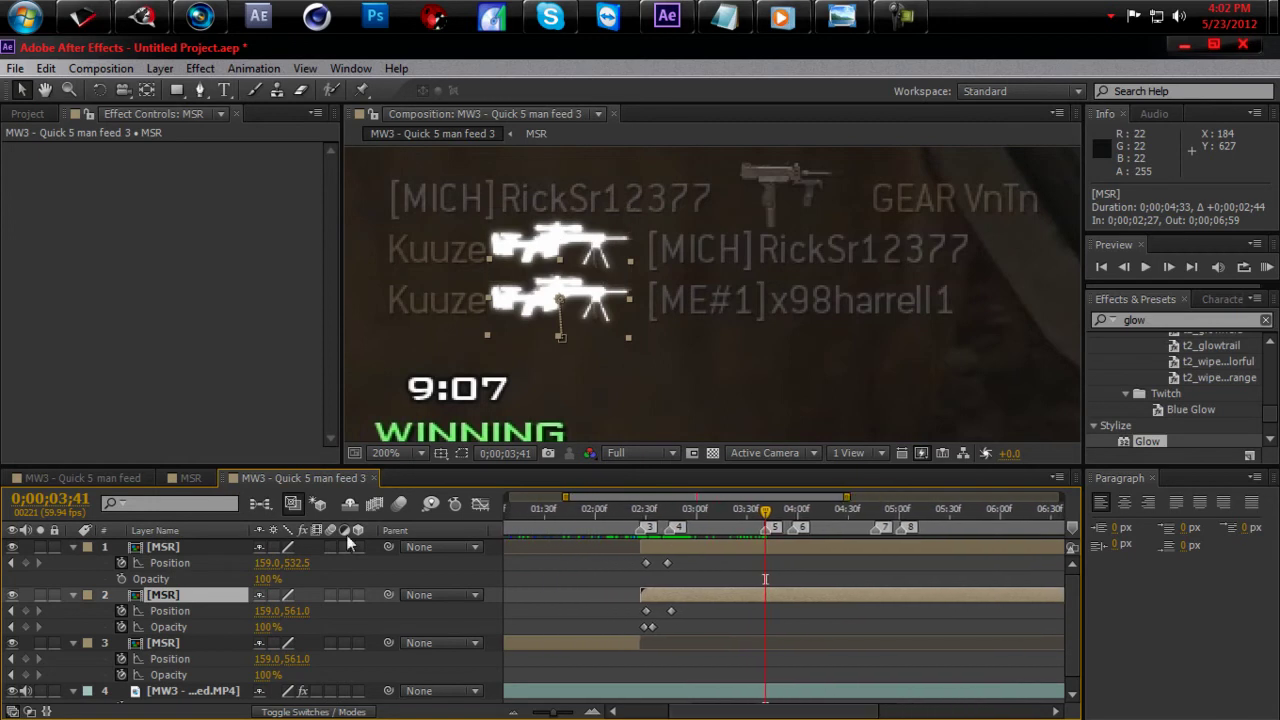
Step: Move the top MSR layer below the second one and collapse the properties of all three MSR layers
click(210, 553)
drag(210, 553, 206, 625)
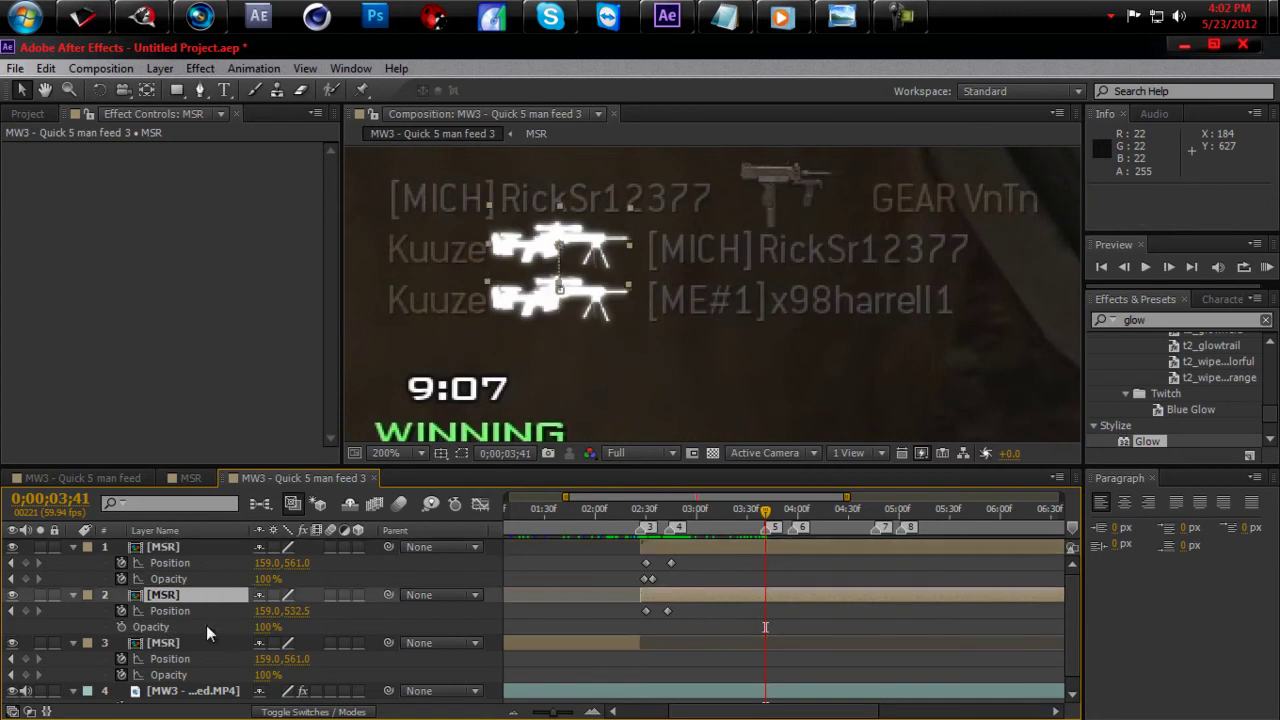
click(73, 595)
click(73, 611)
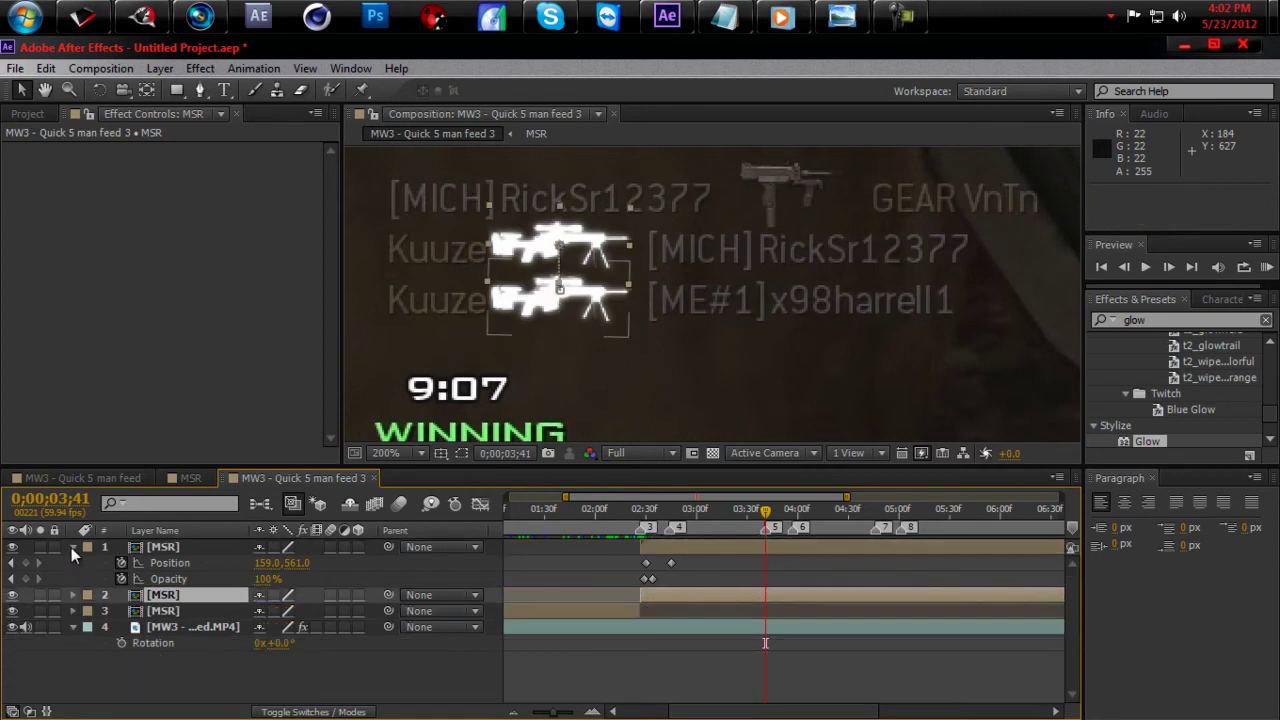
click(72, 547)
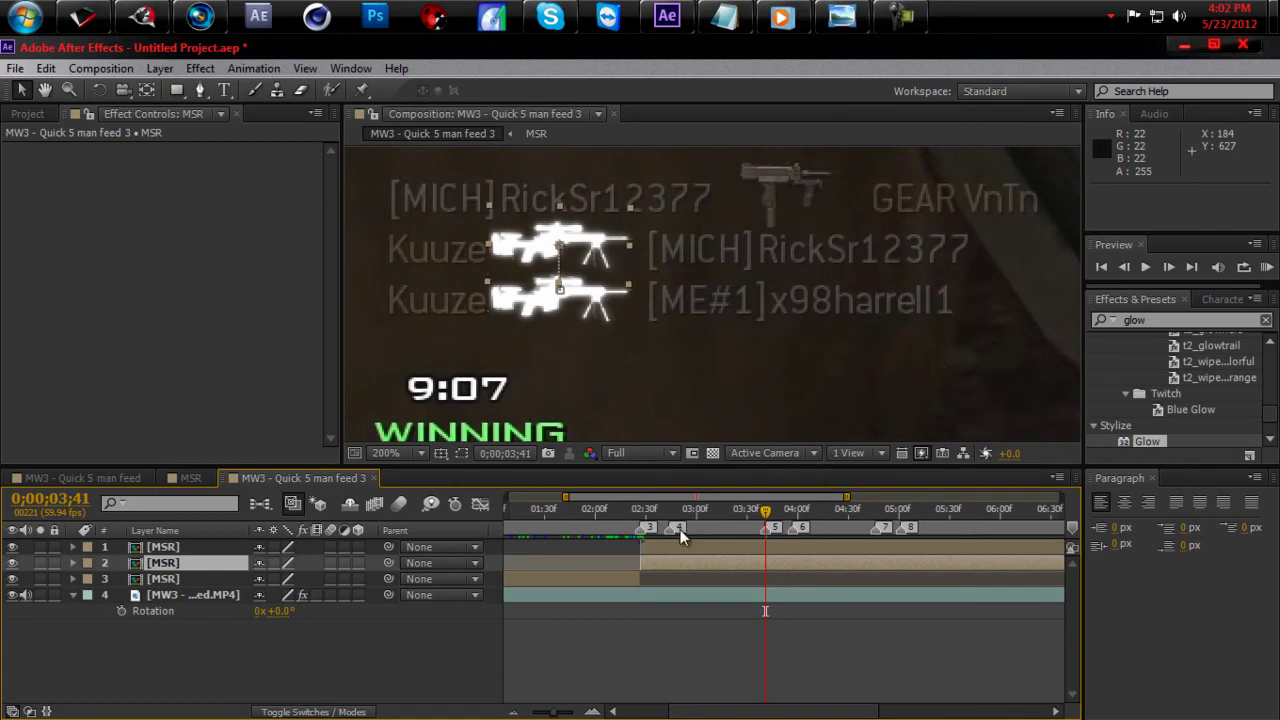
Step: Split the two upper MSR layers together at 0;00;03;41
shift+click(229, 545)
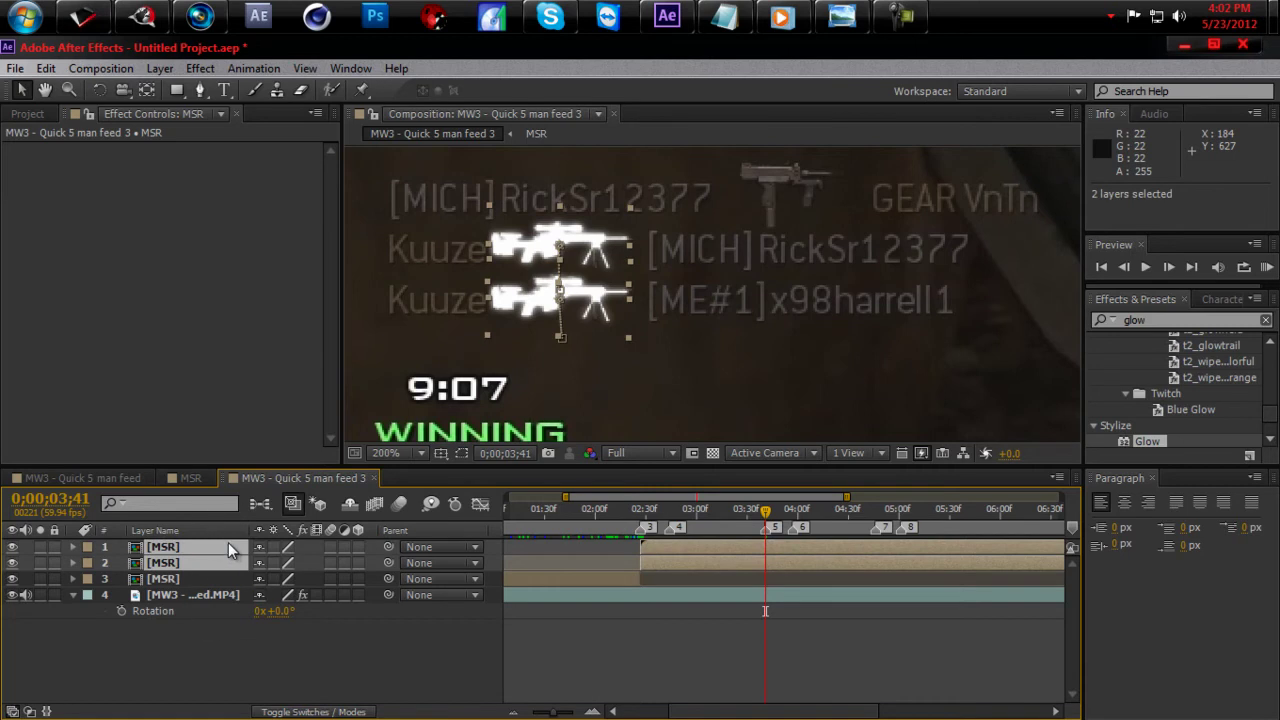
key(ctrl+d)
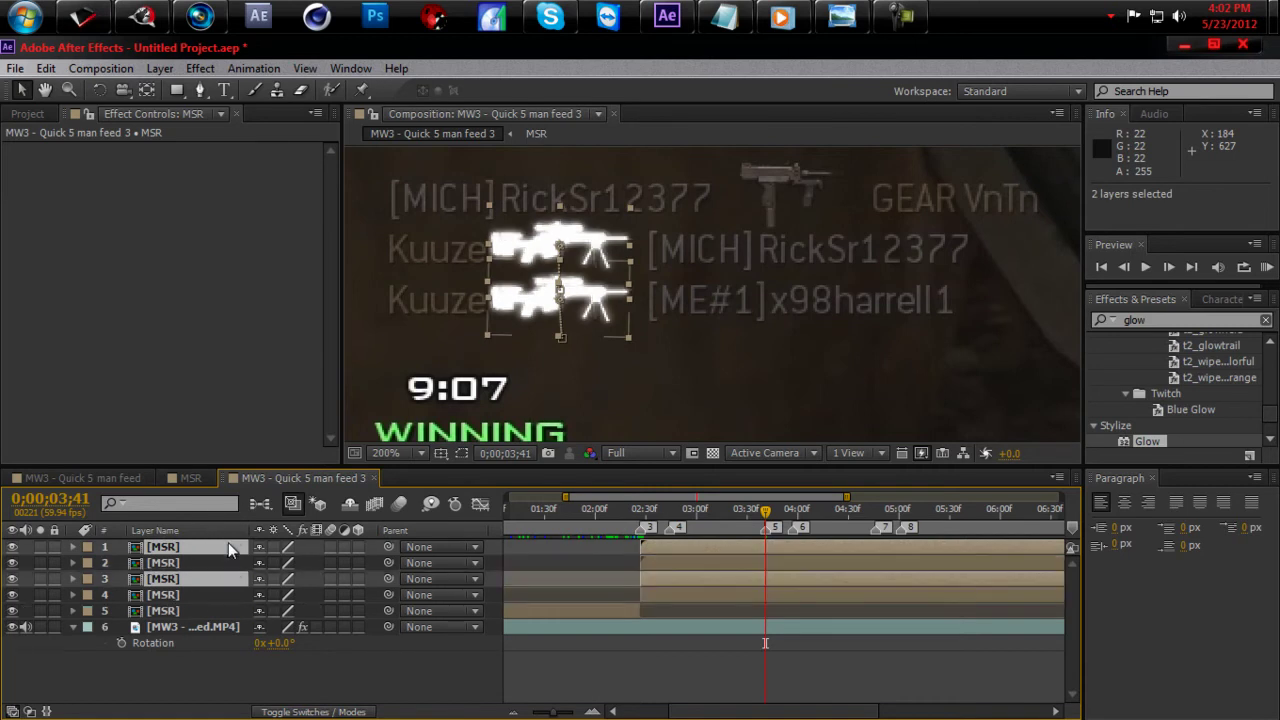
key(ctrl+z)
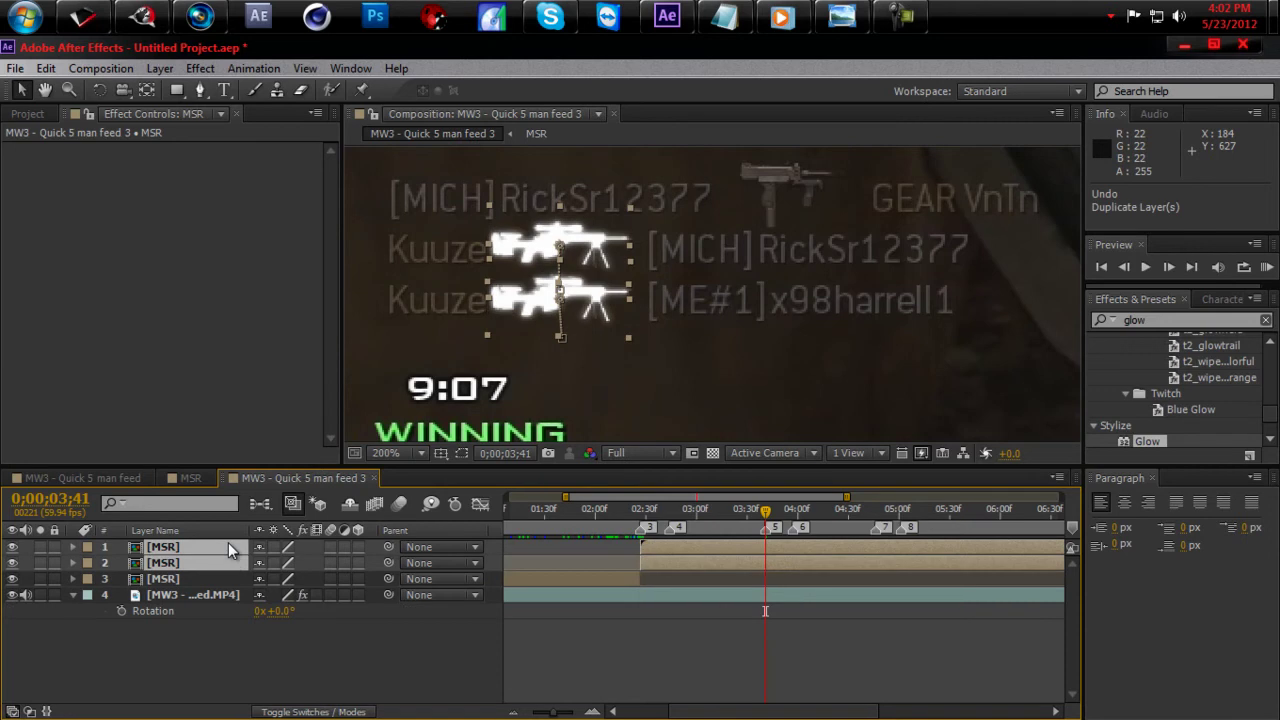
key(ctrl+d)
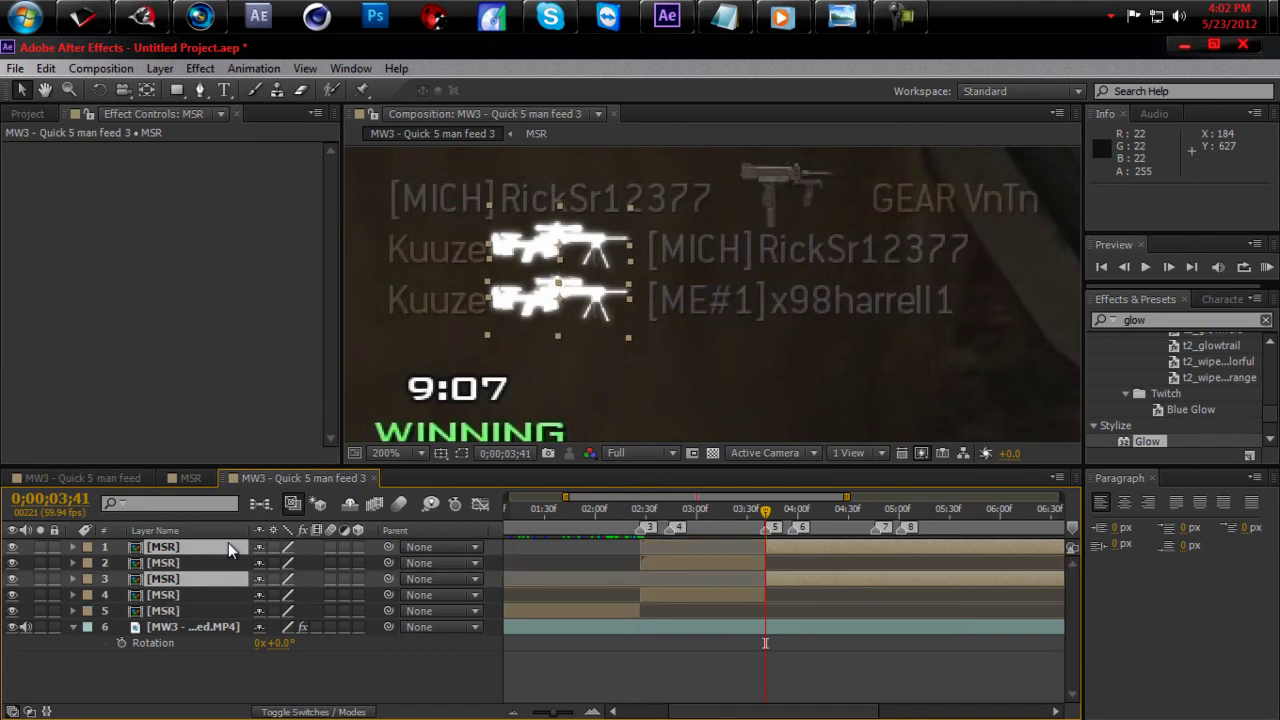
Step: Remove all position and opacity keyframes from the two MSR segments starting at 0;00;03;41, and move the playhead to 0;00;03;58
key(u)
drag(611, 541, 702, 634)
key(Delete)
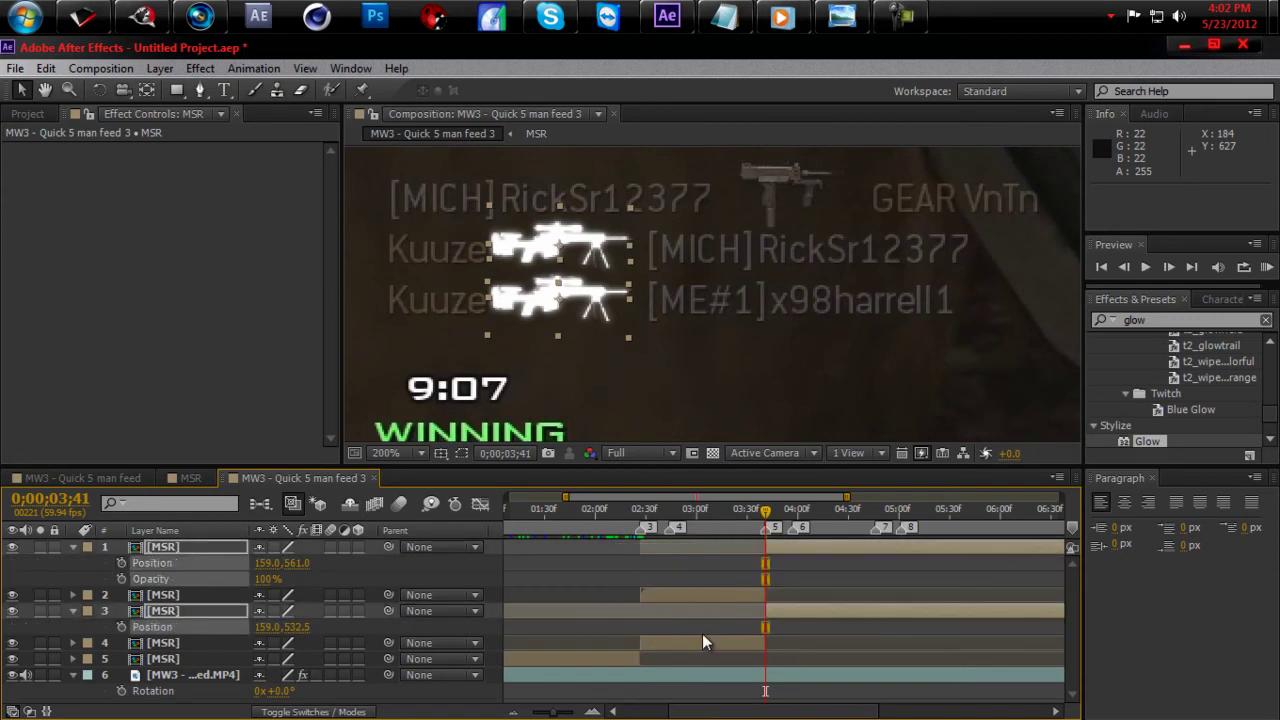
drag(769, 509, 797, 516)
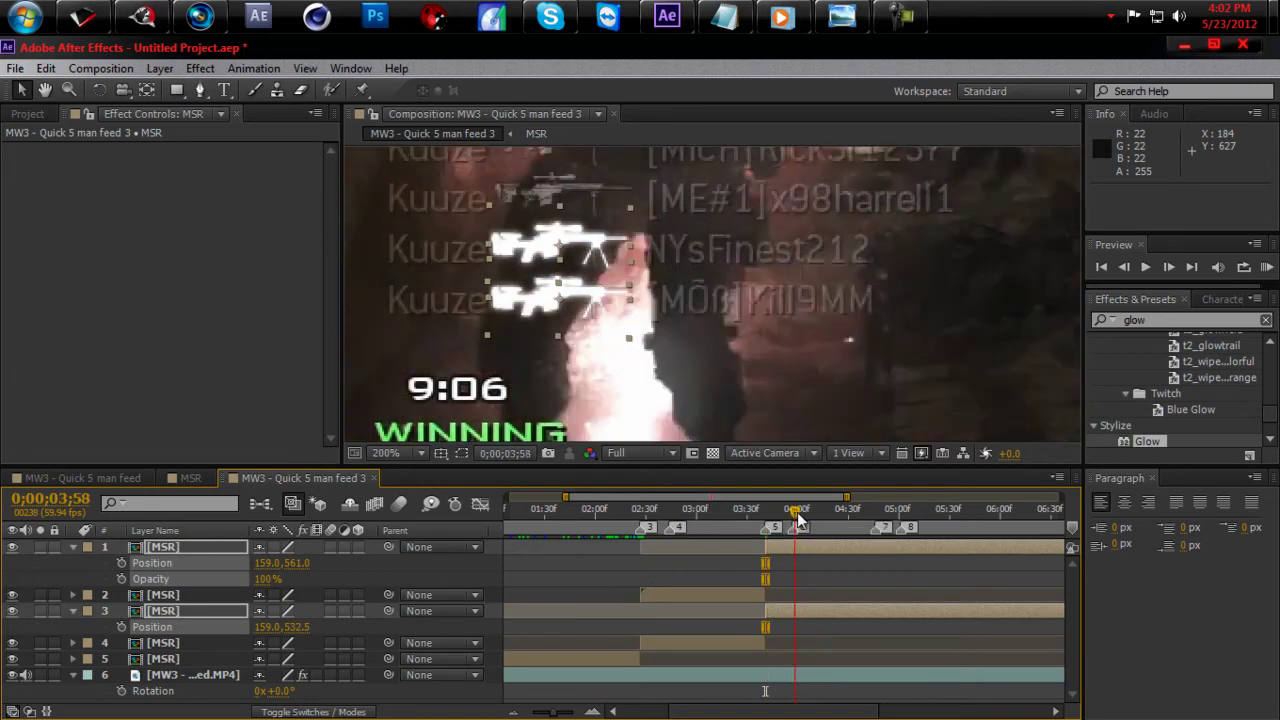
Step: At 0;00;03;58, raise the two selected MSR segments onto the upper two Kuuze feed rows, Y 506.5 and 478, and enable position keyframing
key(h)
drag(908, 349, 905, 450)
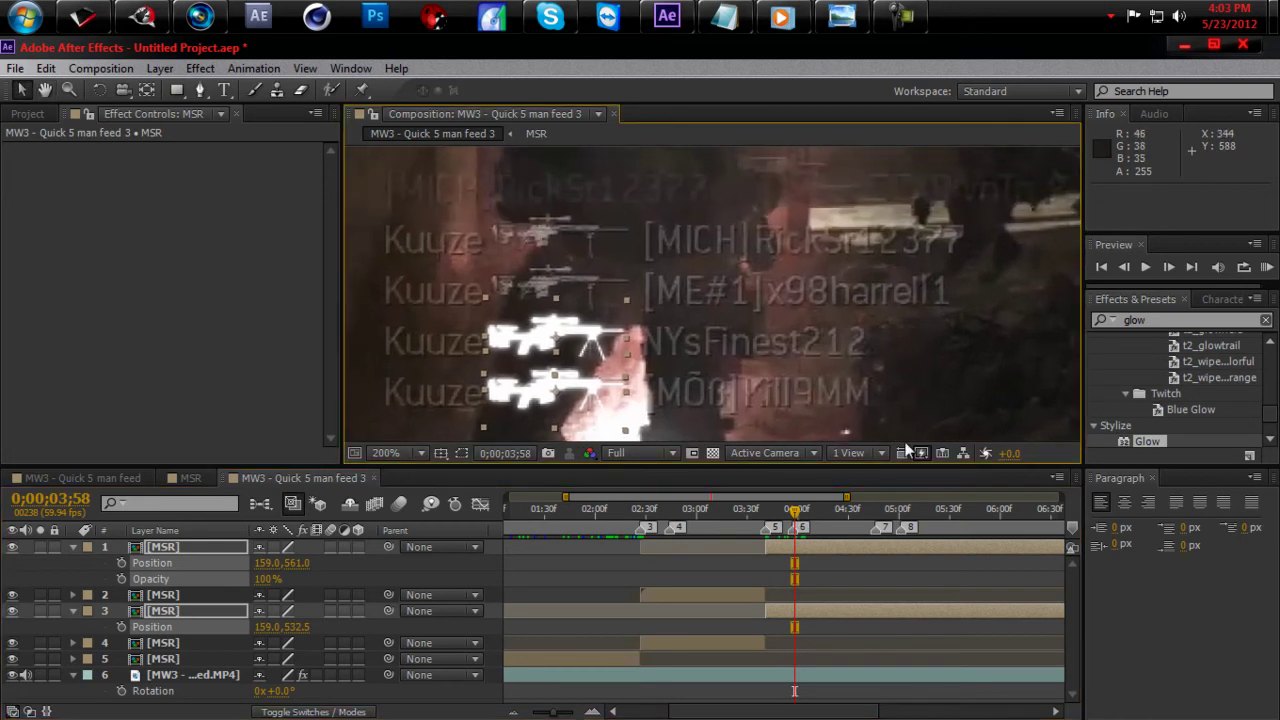
key(Up)
key(Up)
key(Up)
key(Up)
key(Up)
key(Up)
key(Up)
key(Up)
key(Up)
key(Up)
key(Up)
key(Up)
key(Up)
key(Up)
key(Up)
key(Up)
key(Up)
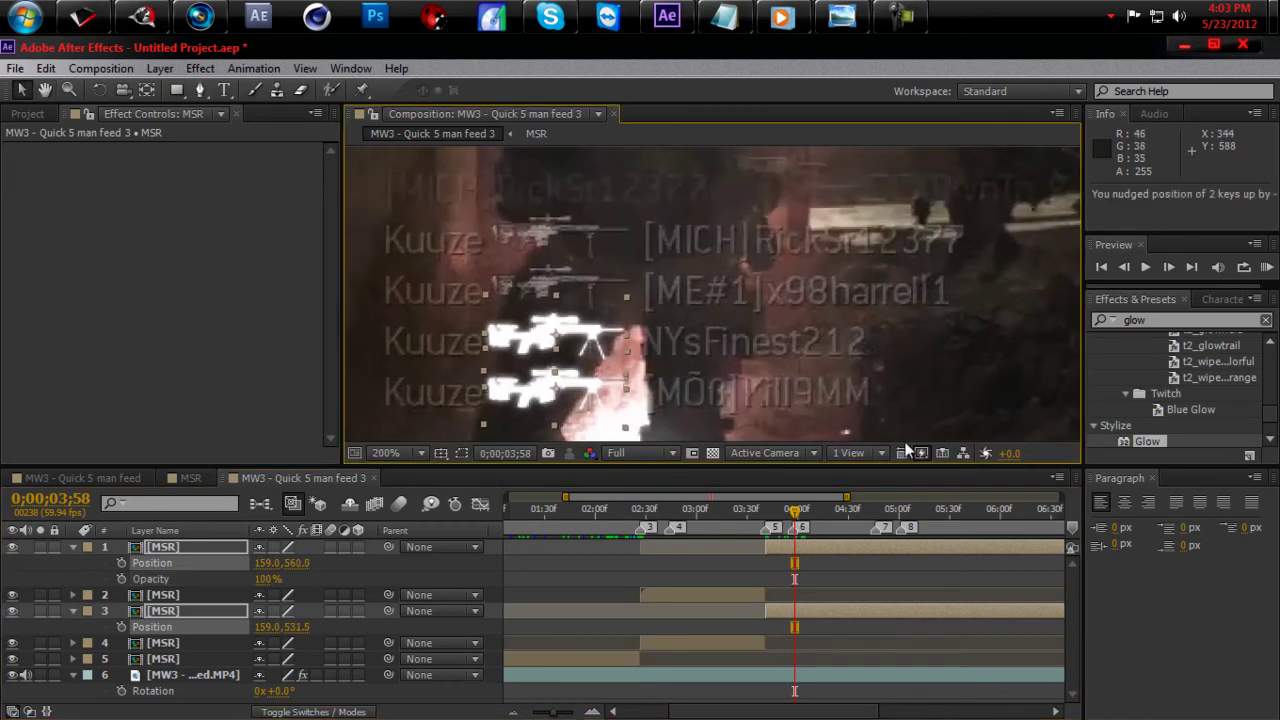
key(Up)
key(Up)
key(Up)
key(Up)
key(Up)
key(Up)
key(Up)
key(Up)
key(Up)
key(Up)
key(Up)
key(Up)
key(Up)
key(Up)
key(Up)
key(Up)
key(Up)
key(Up)
key(Up)
key(Up)
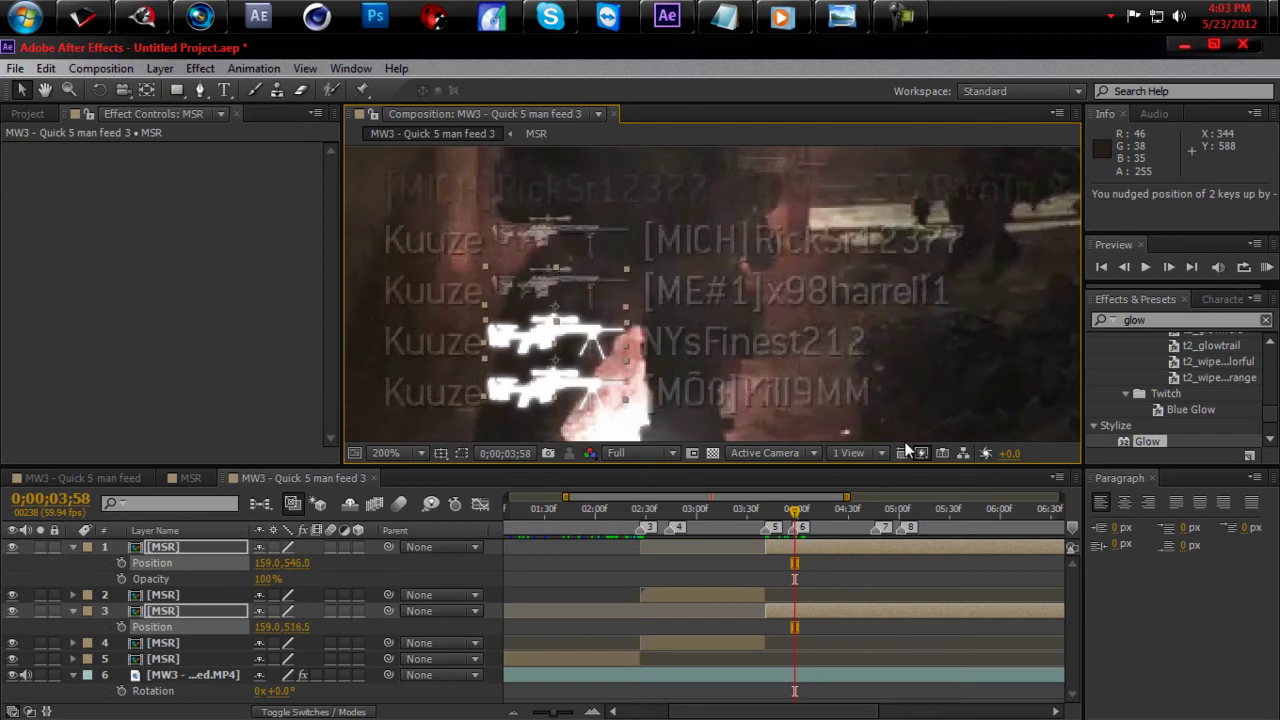
key(Up)
key(Up)
key(Up)
key(Up)
key(Up)
key(Up)
key(Up)
key(Up)
key(Up)
key(Up)
key(Up)
key(Up)
key(Up)
key(Up)
key(Up)
key(Up)
key(Up)
key(Up)
key(Up)
key(Up)
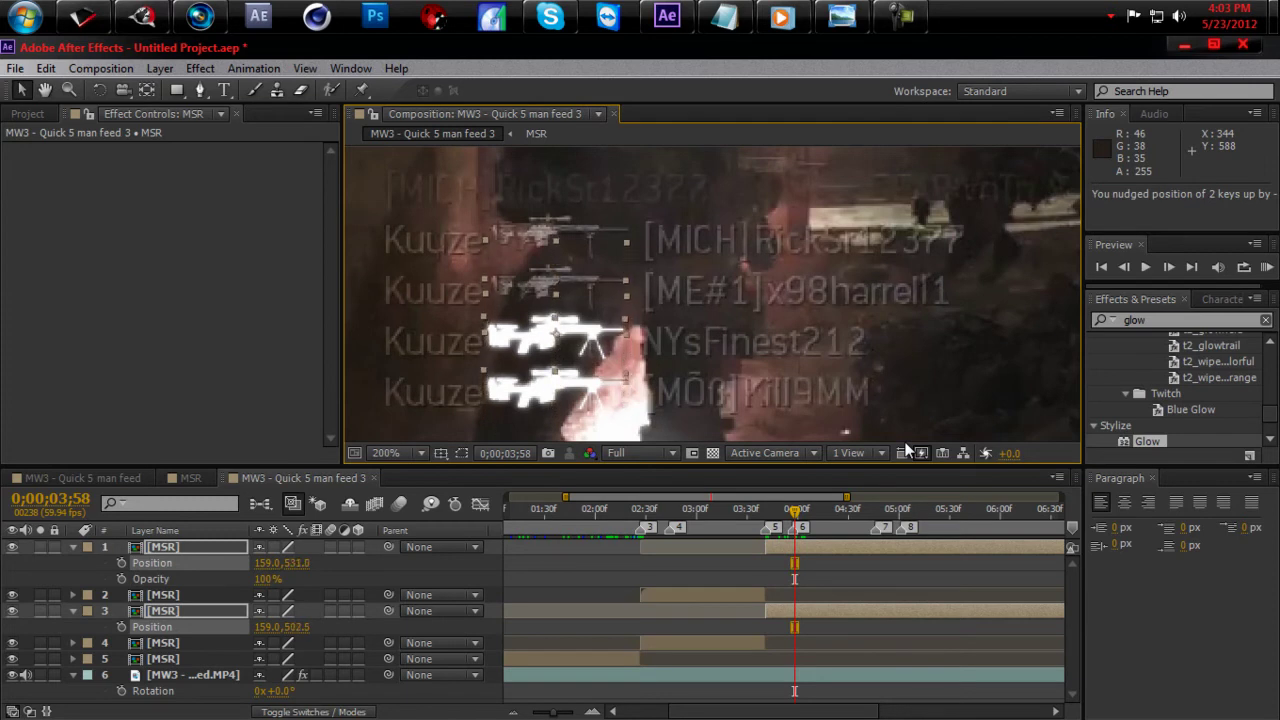
key(Up)
key(Up)
key(Up)
key(Up)
key(Up)
key(Up)
key(Up)
key(Up)
key(Up)
key(Up)
key(Up)
key(Up)
key(Up)
key(Up)
key(Up)
key(Up)
key(Up)
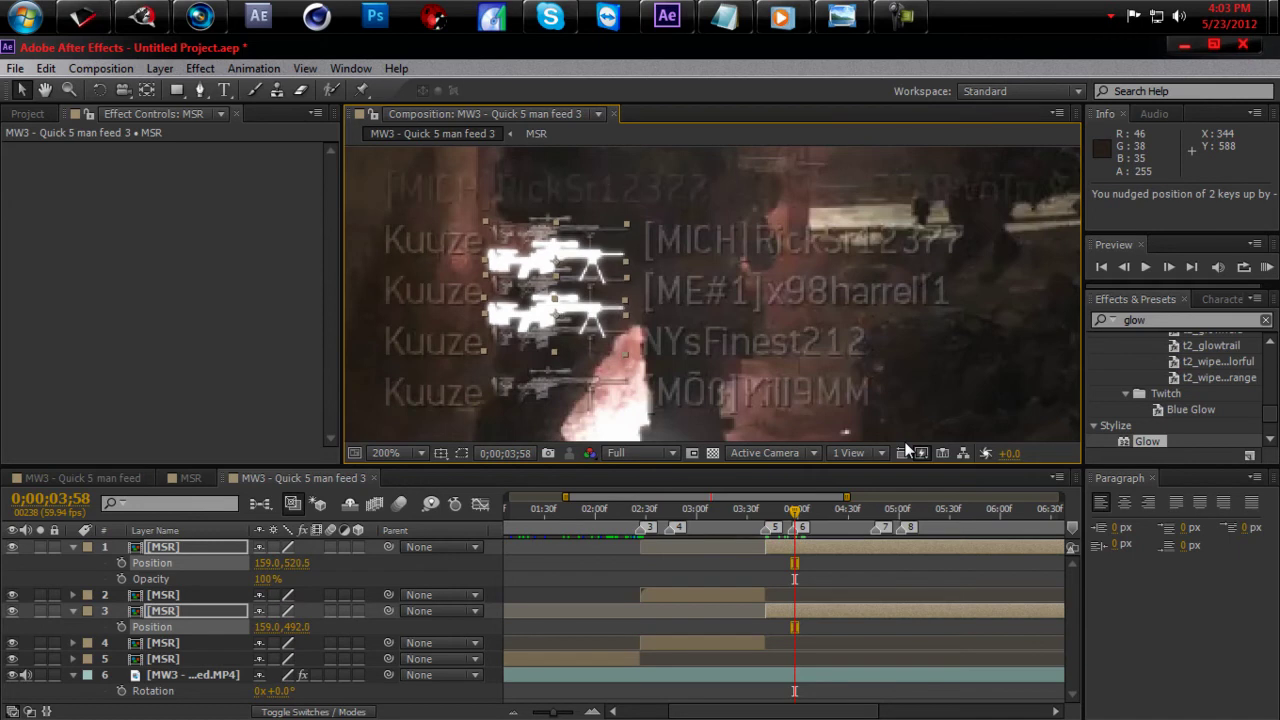
key(Up)
key(Up)
key(Up)
key(Up)
key(Up)
key(Up)
key(Up)
key(Up)
key(Up)
key(Up)
key(Up)
key(Up)
key(Up)
key(Up)
key(Up)
key(Up)
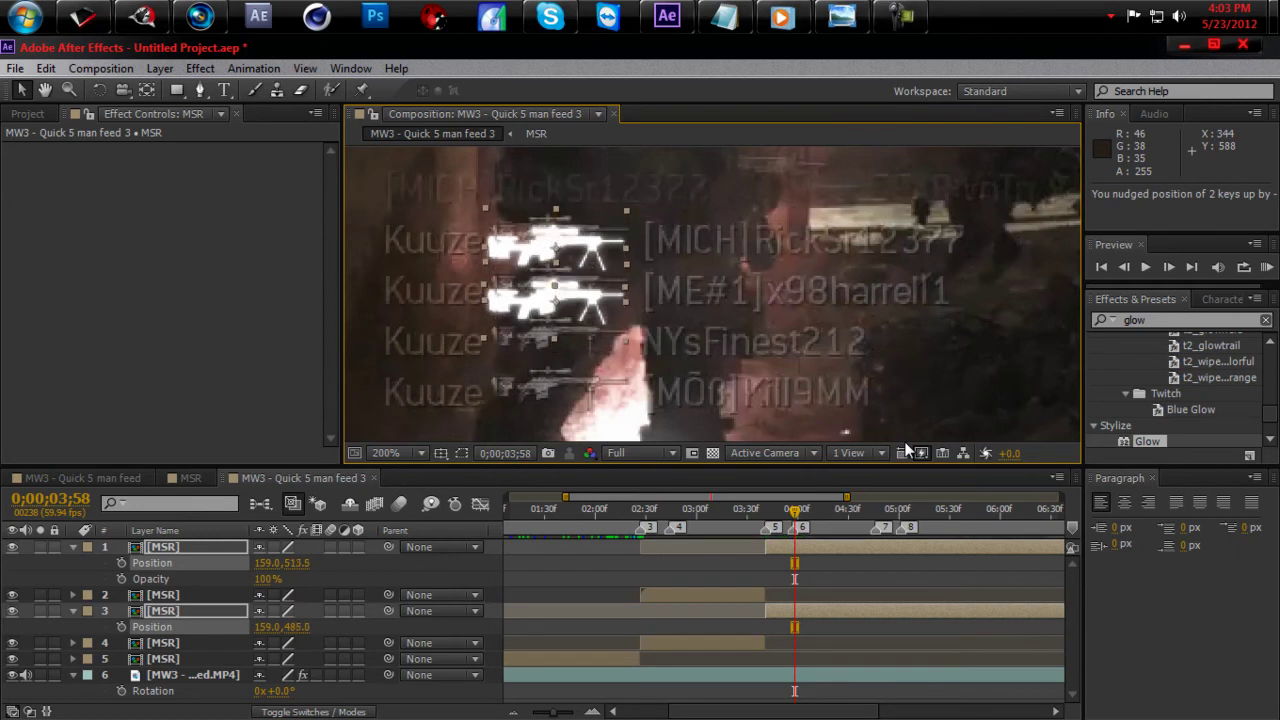
key(Up)
key(Up)
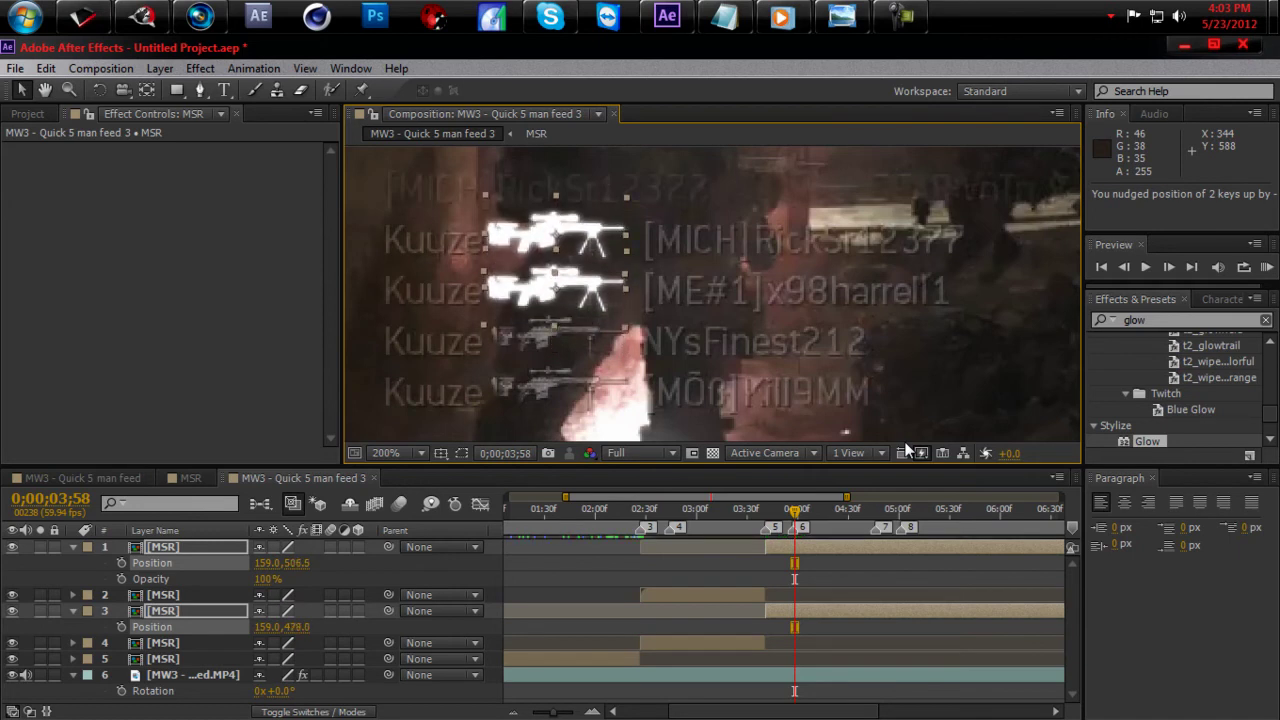
click(120, 562)
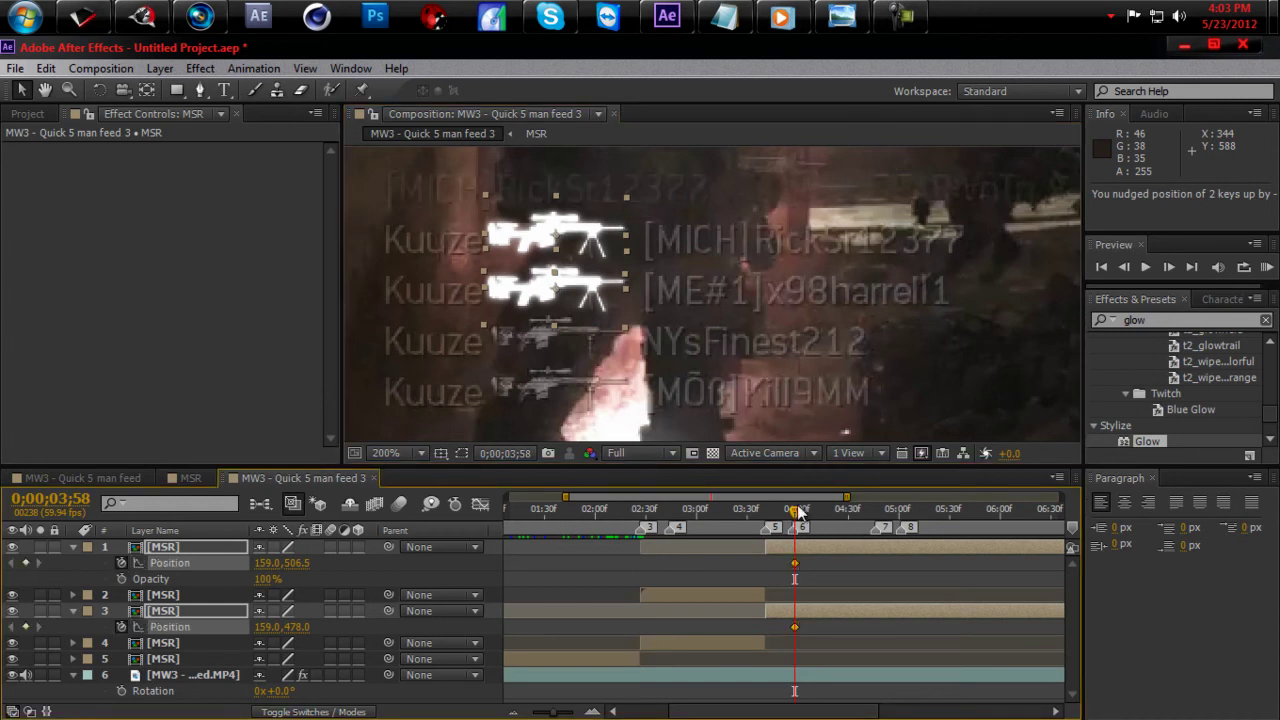
Step: Keyframe both MSR segments 54.5 px lower at 0;00;03;41, and raise them to Y 524.9 and 496.4 at 0;00;03;51
drag(796, 513, 767, 520)
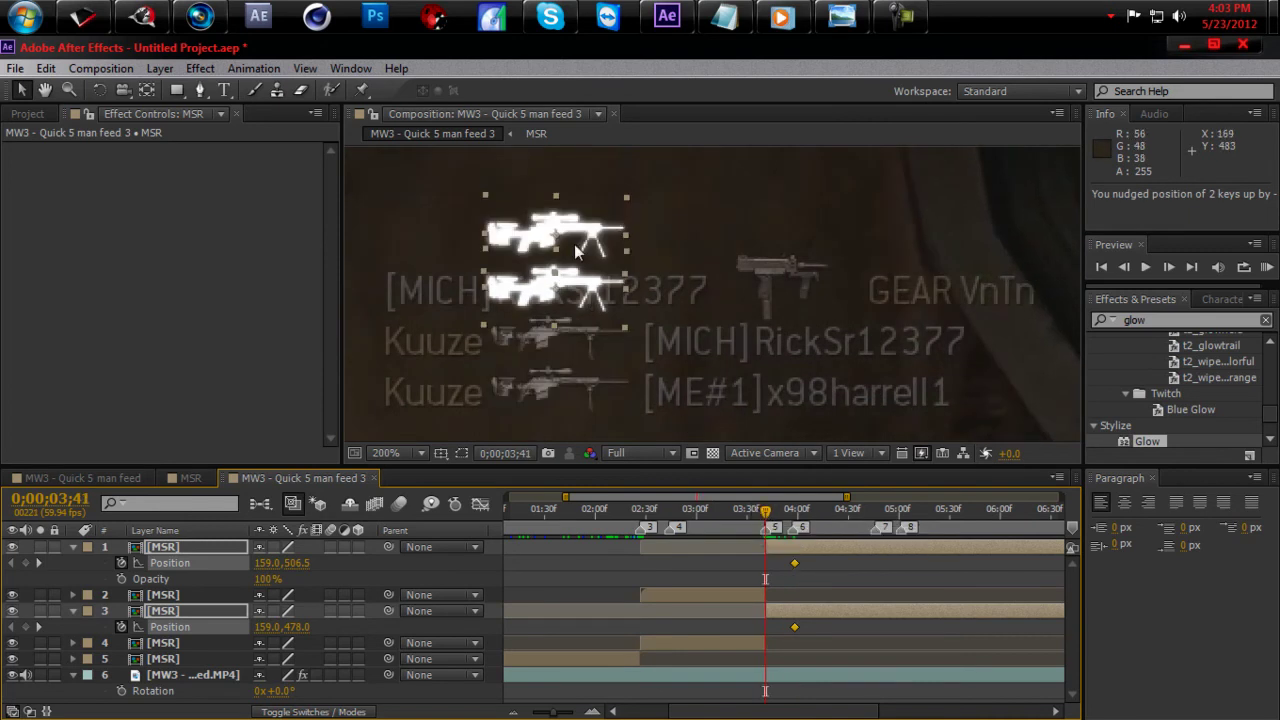
drag(575, 257, 577, 353)
drag(777, 508, 785, 514)
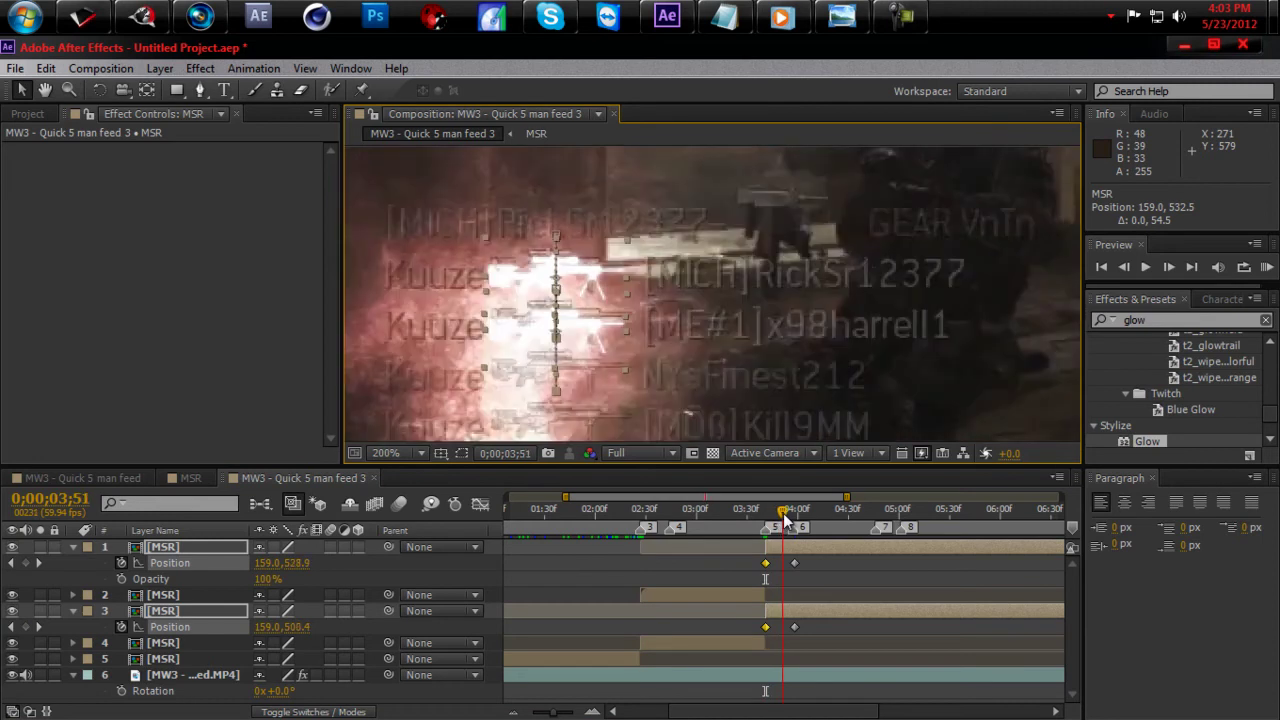
key(Up)
key(Up)
key(Up)
key(Up)
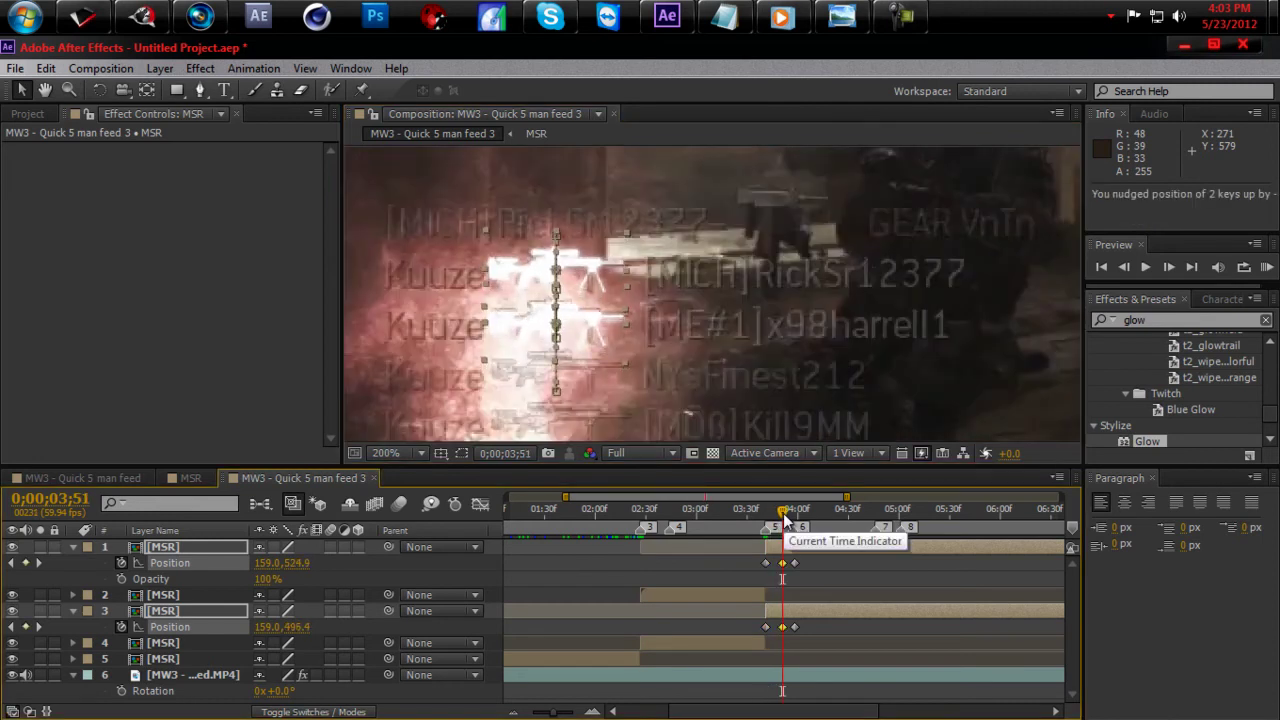
drag(785, 514, 791, 540)
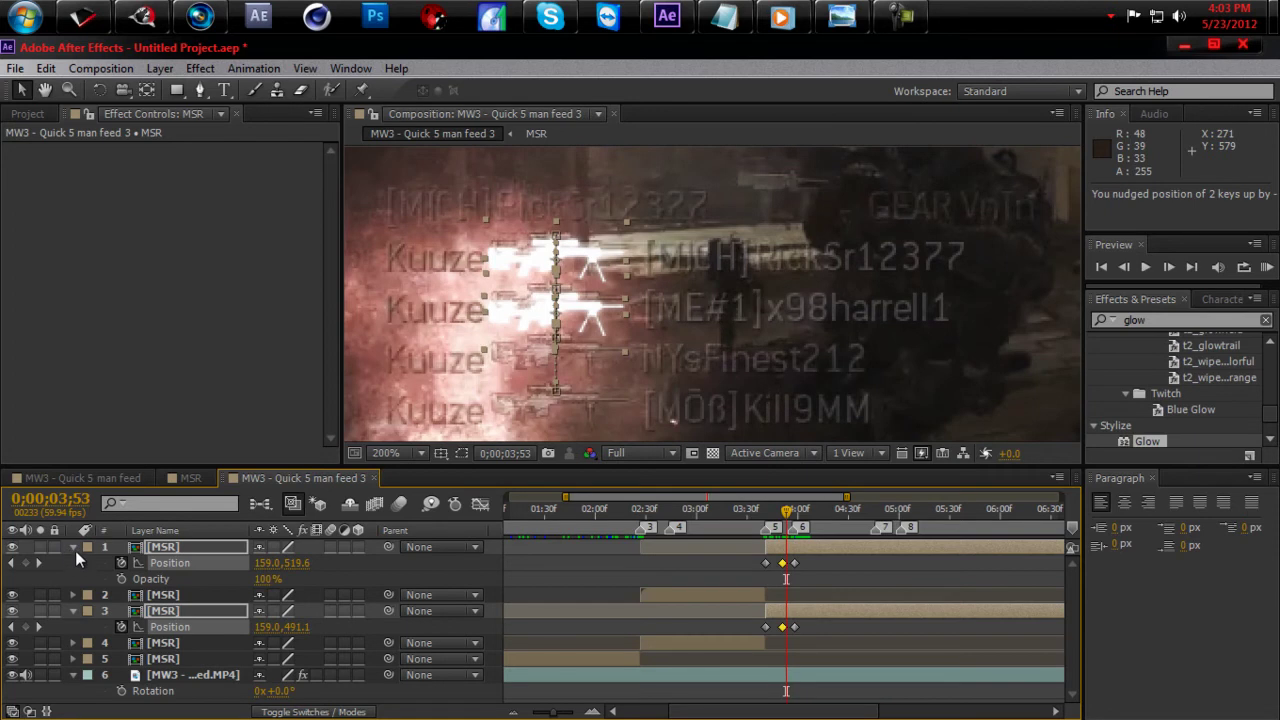
Step: Collapse the MSR segments' properties and move the third MSR layer directly beneath the top one
click(74, 547)
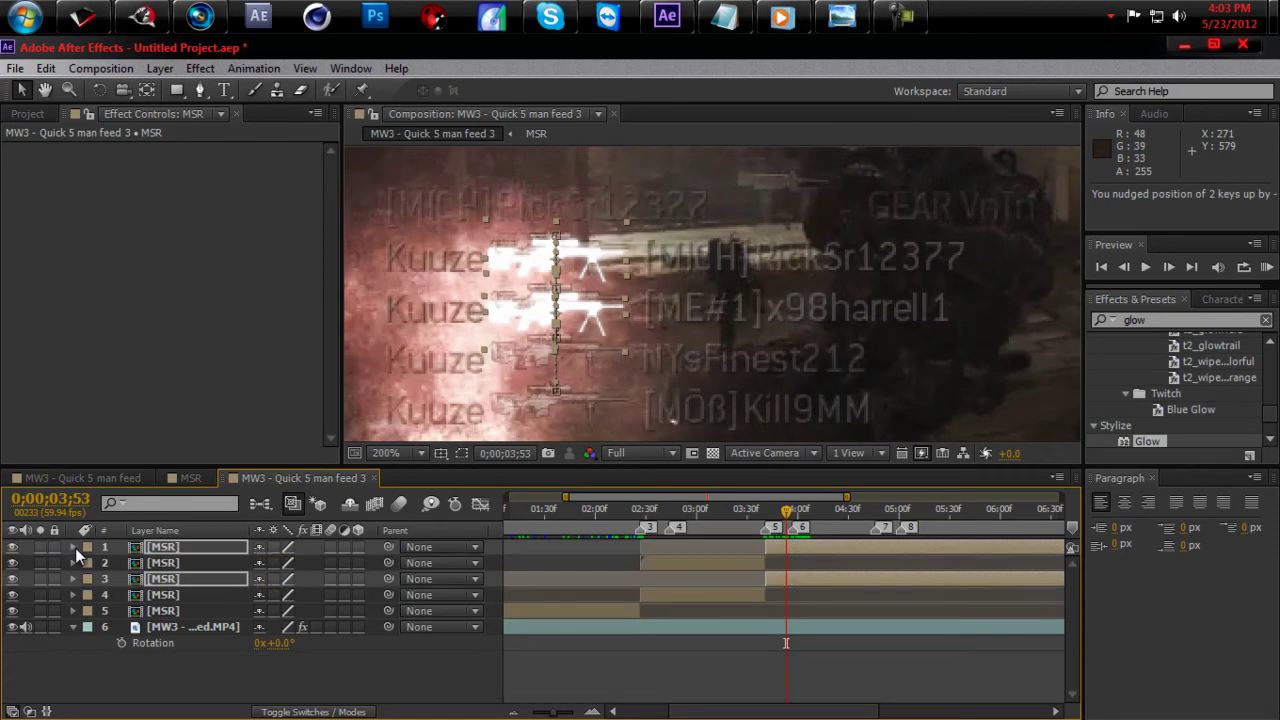
click(184, 580)
drag(184, 580, 188, 559)
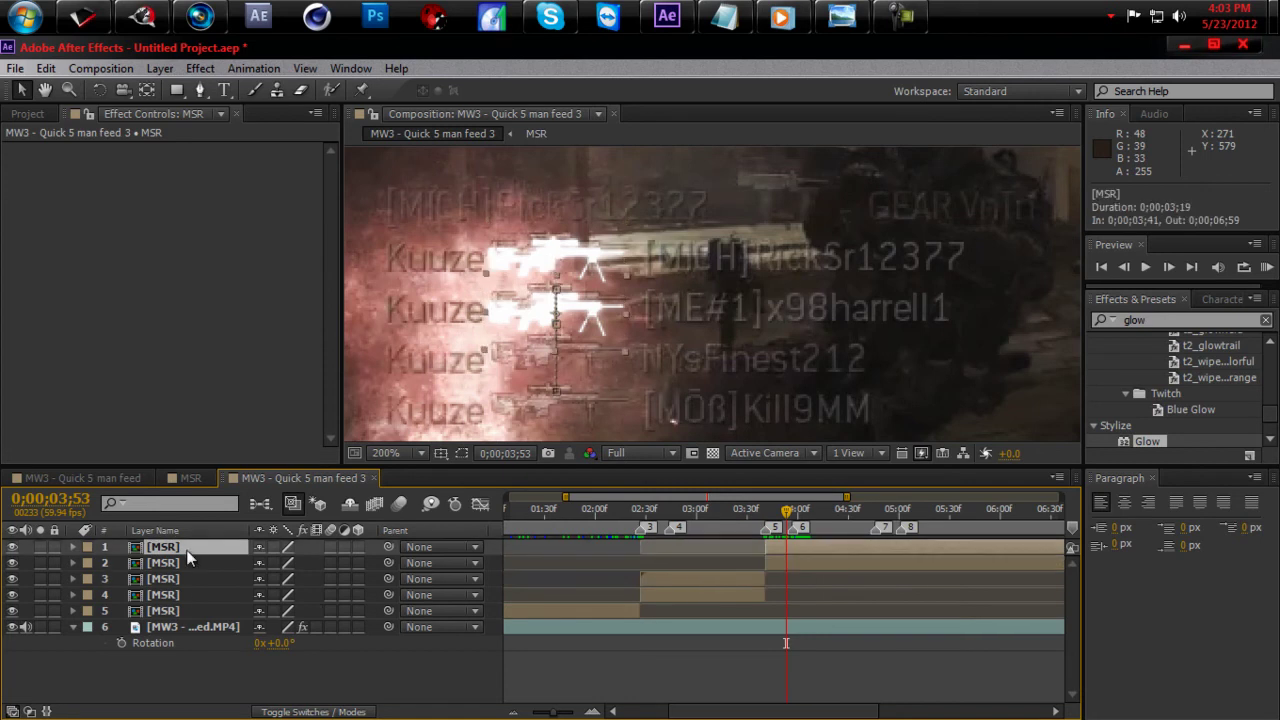
Step: Duplicate the top two MSR layers and delete all position keyframes from the copies
ctrl+click(195, 564)
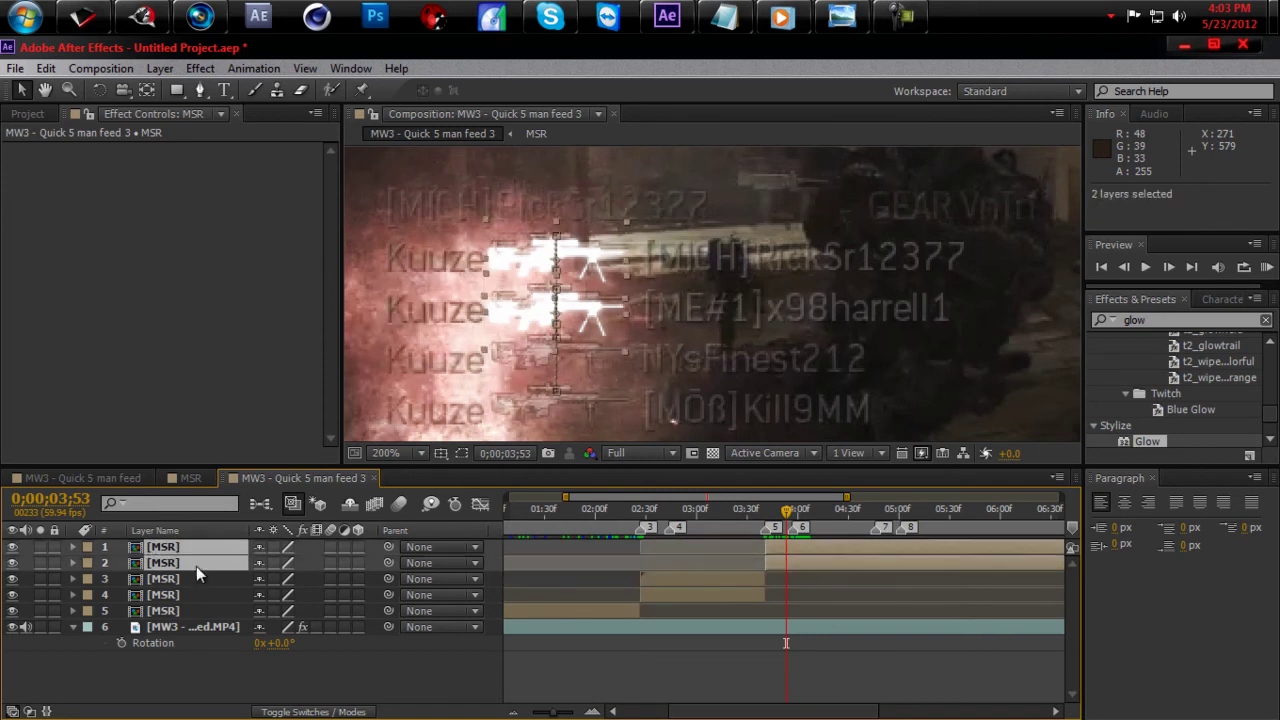
key(ctrl+d)
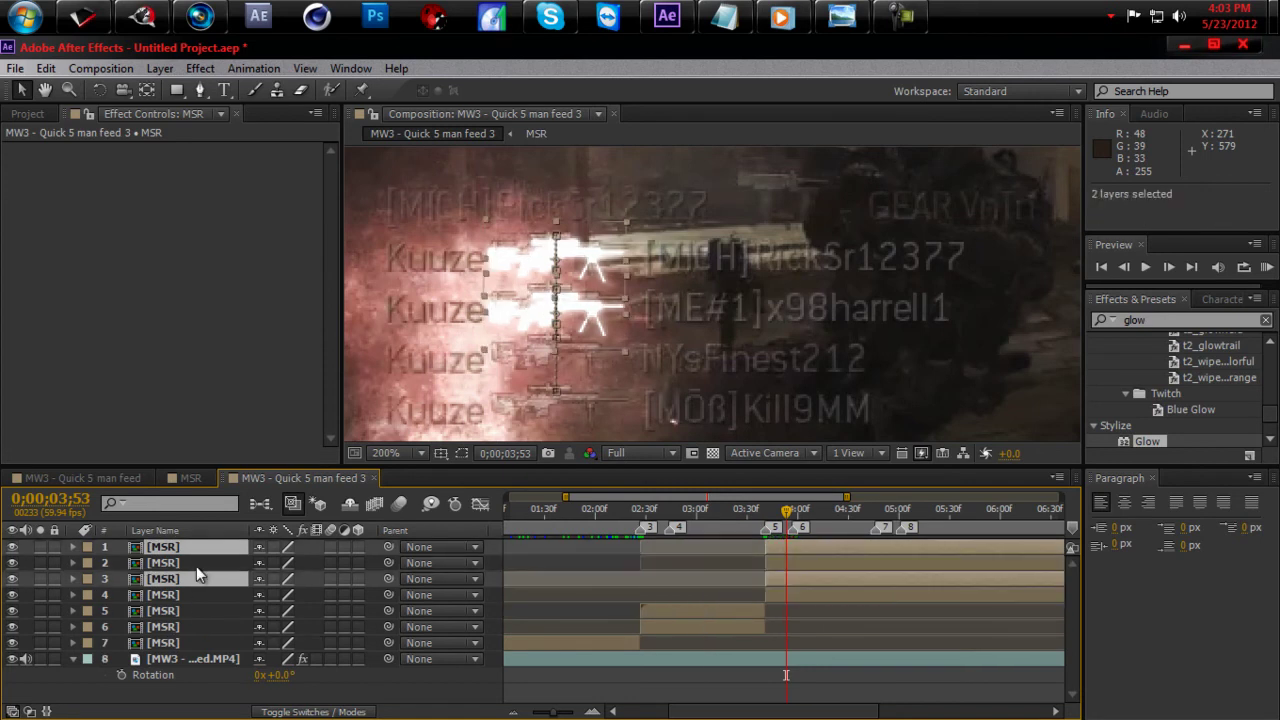
key(p)
drag(757, 560, 837, 617)
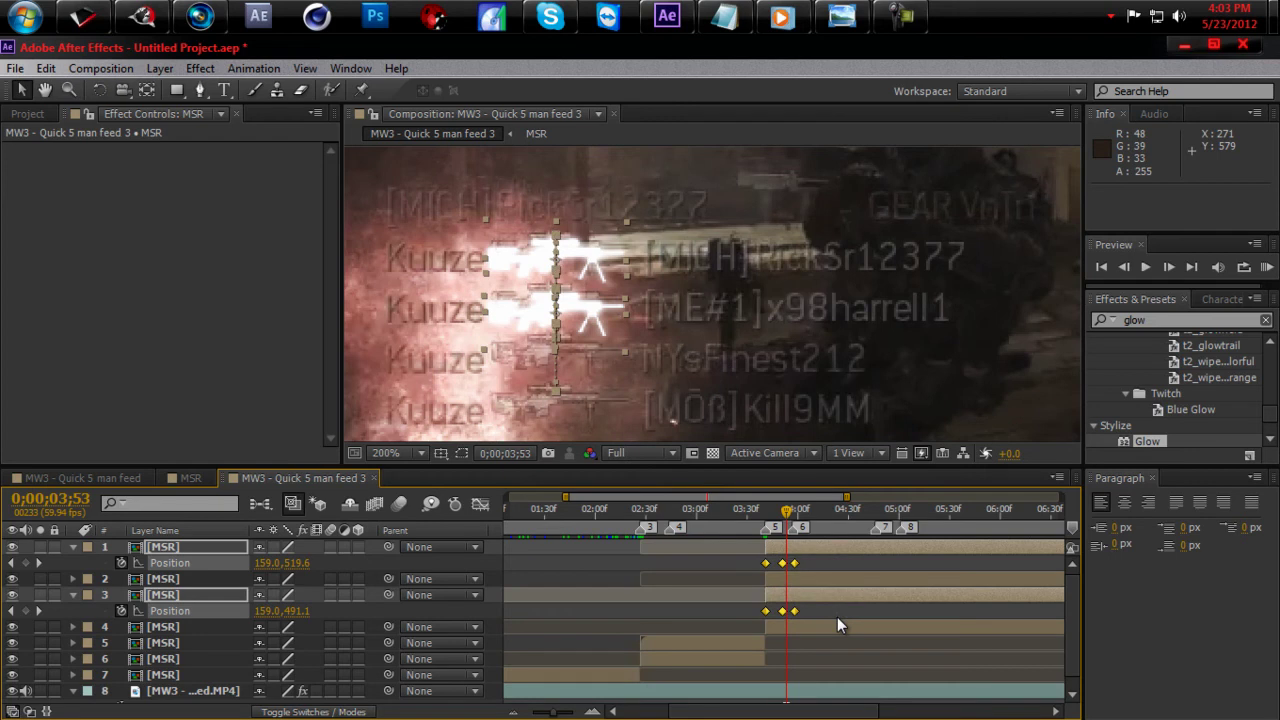
key(Delete)
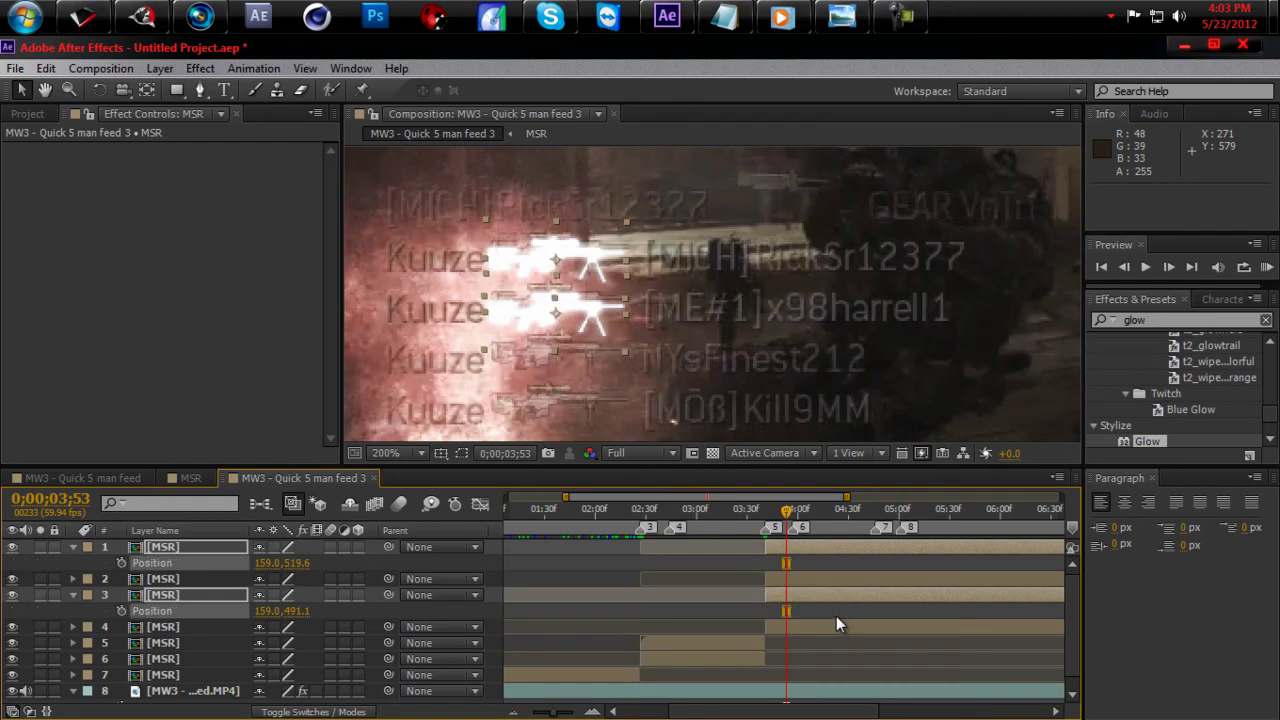
Step: At 0;00;03;57, lower the two copies onto the bottom two feed rows, positions 160, 561.6 and 160, 533.1, with position keyframing enabled
click(790, 514)
drag(790, 514, 793, 514)
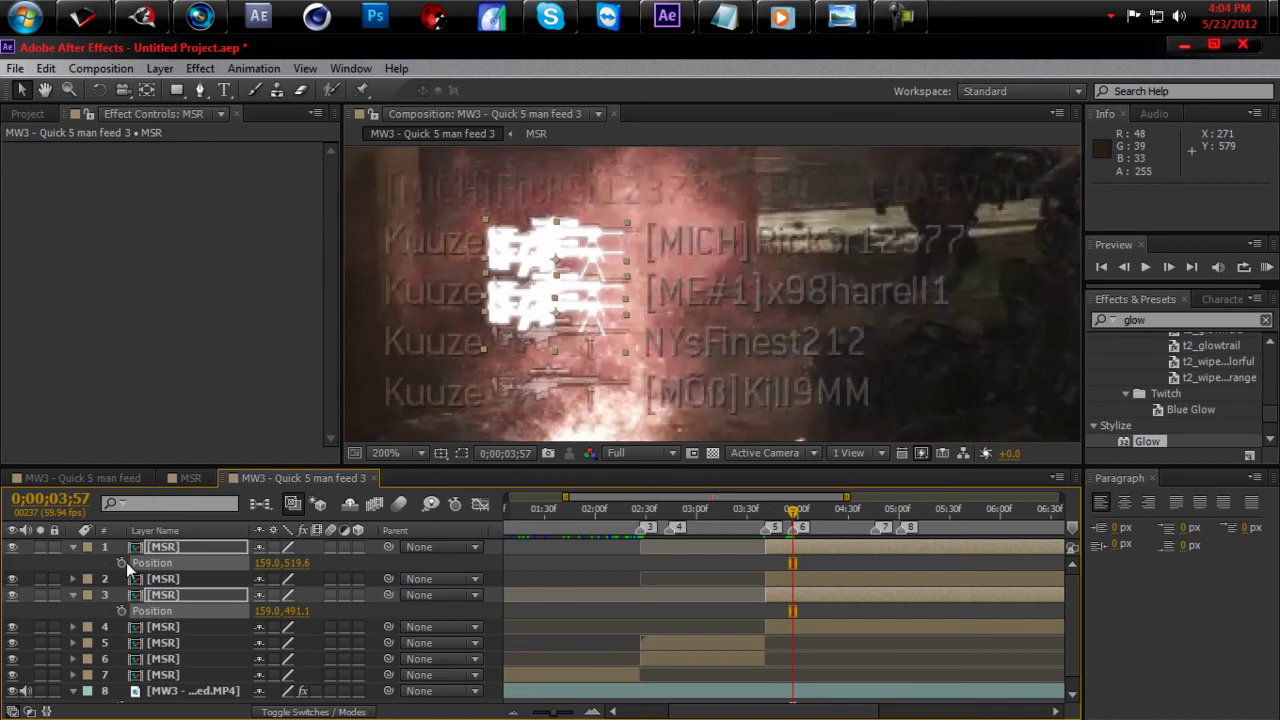
key(Down)
key(Down)
key(Down)
key(Down)
key(Down)
key(Down)
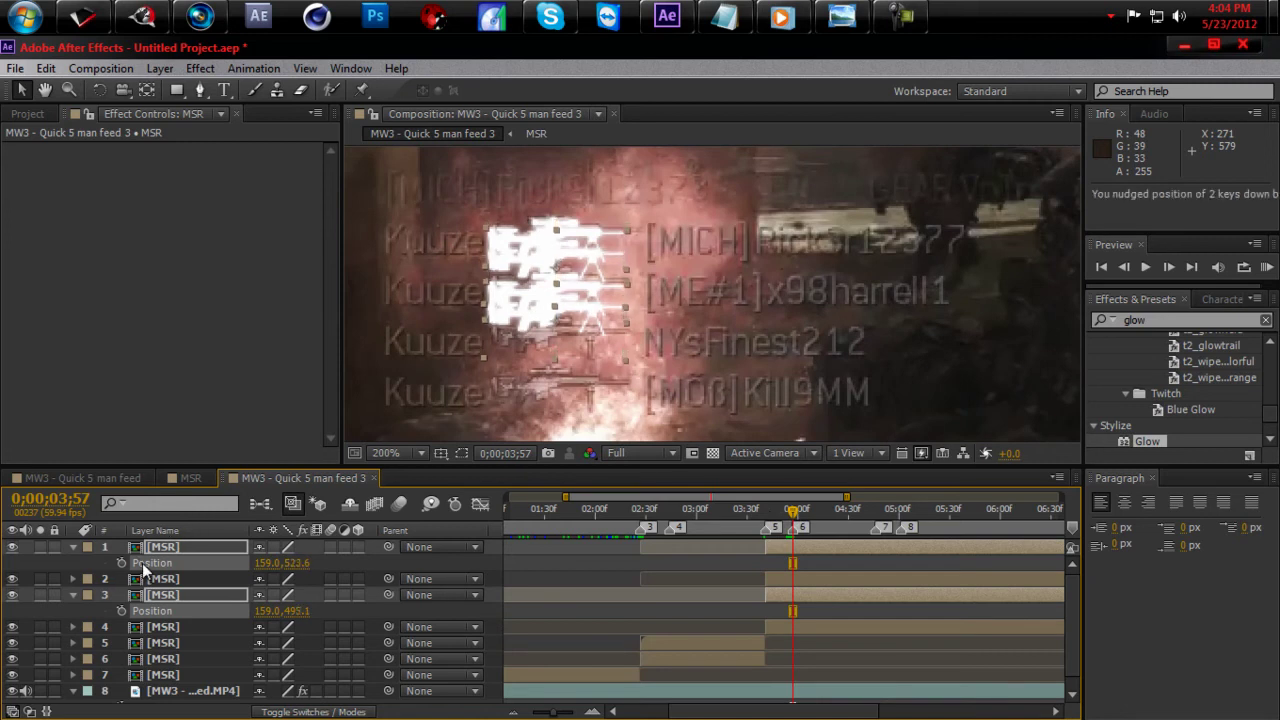
key(Down)
key(Down)
key(Down)
key(Down)
key(Down)
key(Down)
key(Down)
key(Down)
key(Down)
key(Down)
key(Down)
key(Down)
key(Down)
key(Down)
key(Down)
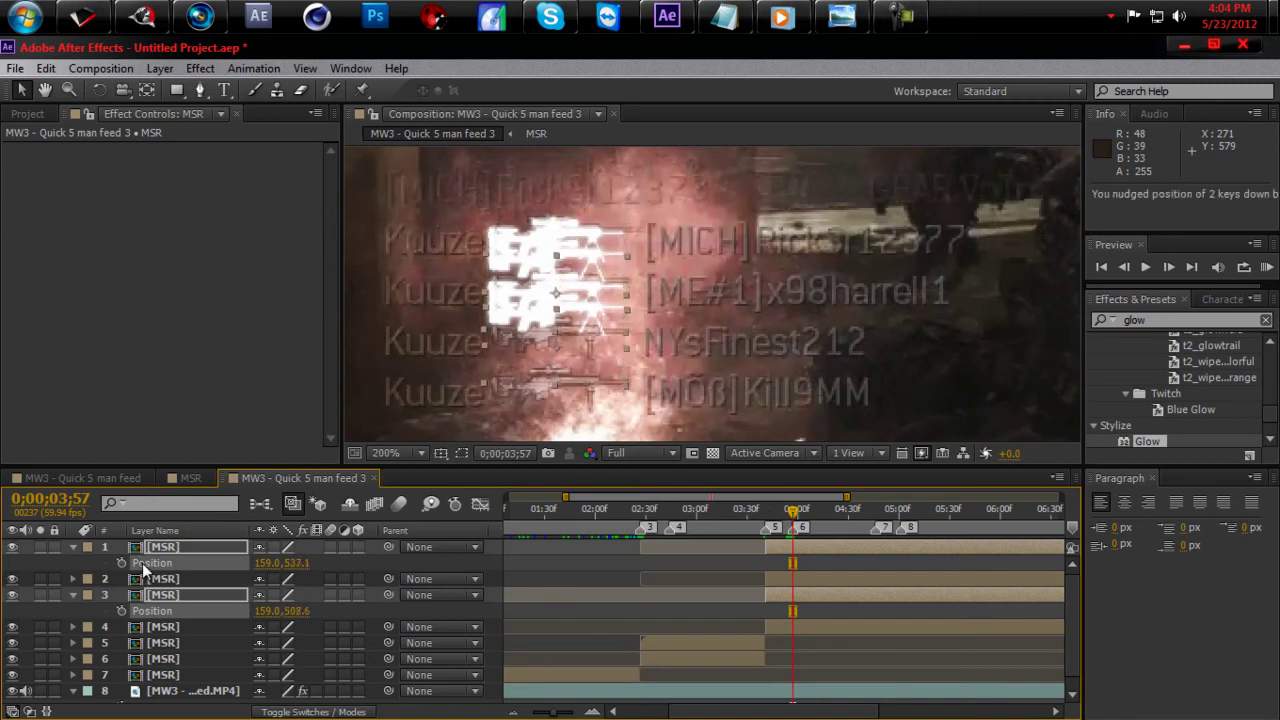
key(Down)
key(Down)
key(Down)
key(Down)
key(Down)
key(Down)
key(Down)
key(Down)
key(Down)
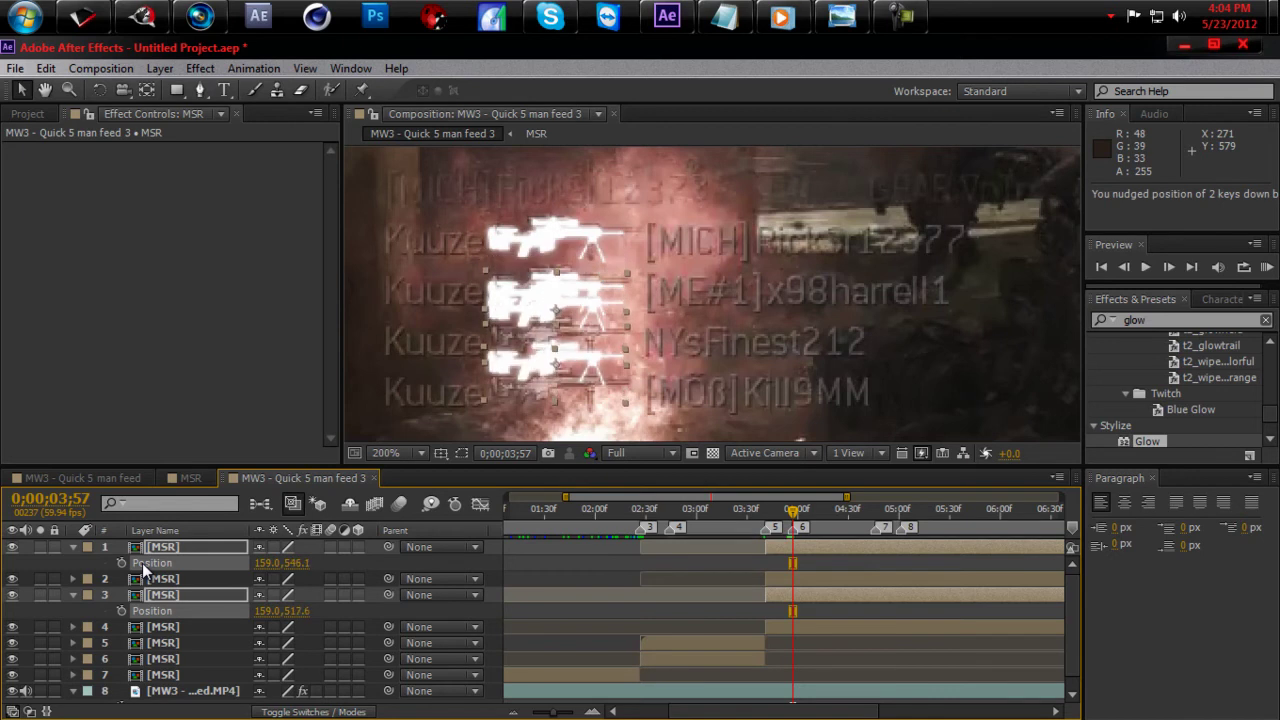
key(Down)
key(Down)
key(Down)
key(Down)
key(Down)
key(Down)
key(Down)
key(Down)
key(Down)
key(Down)
key(Down)
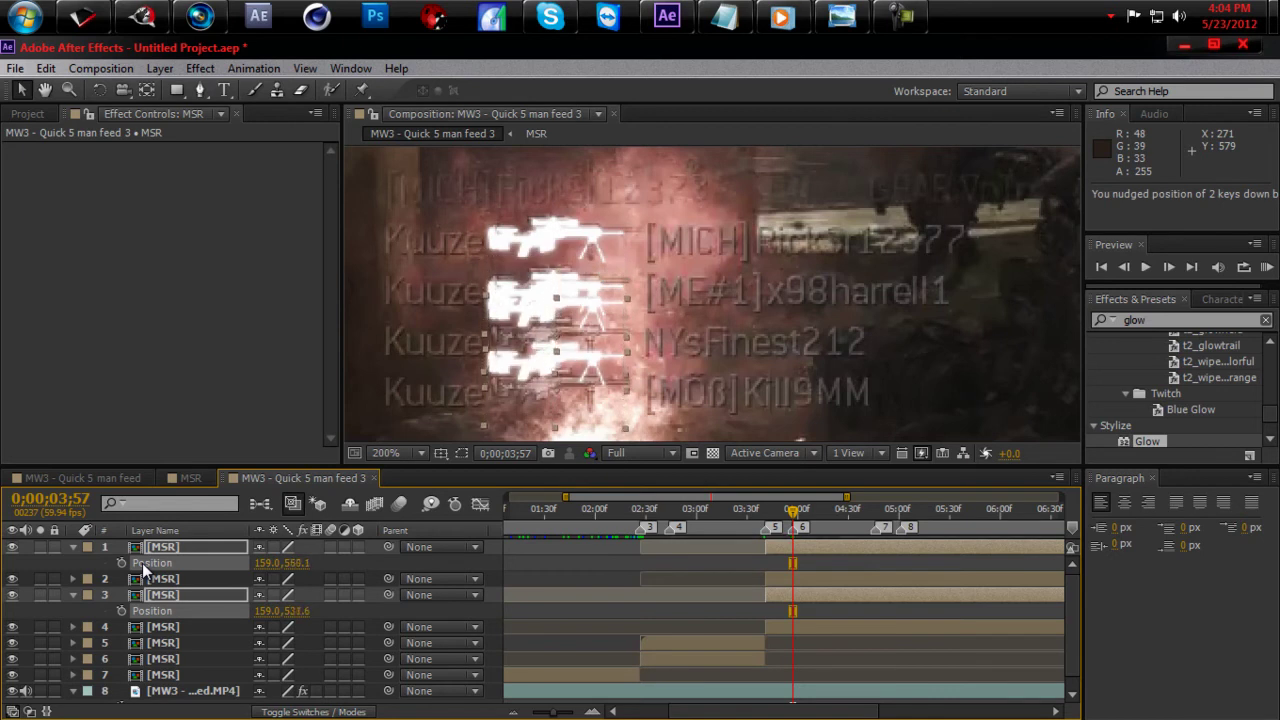
key(Down)
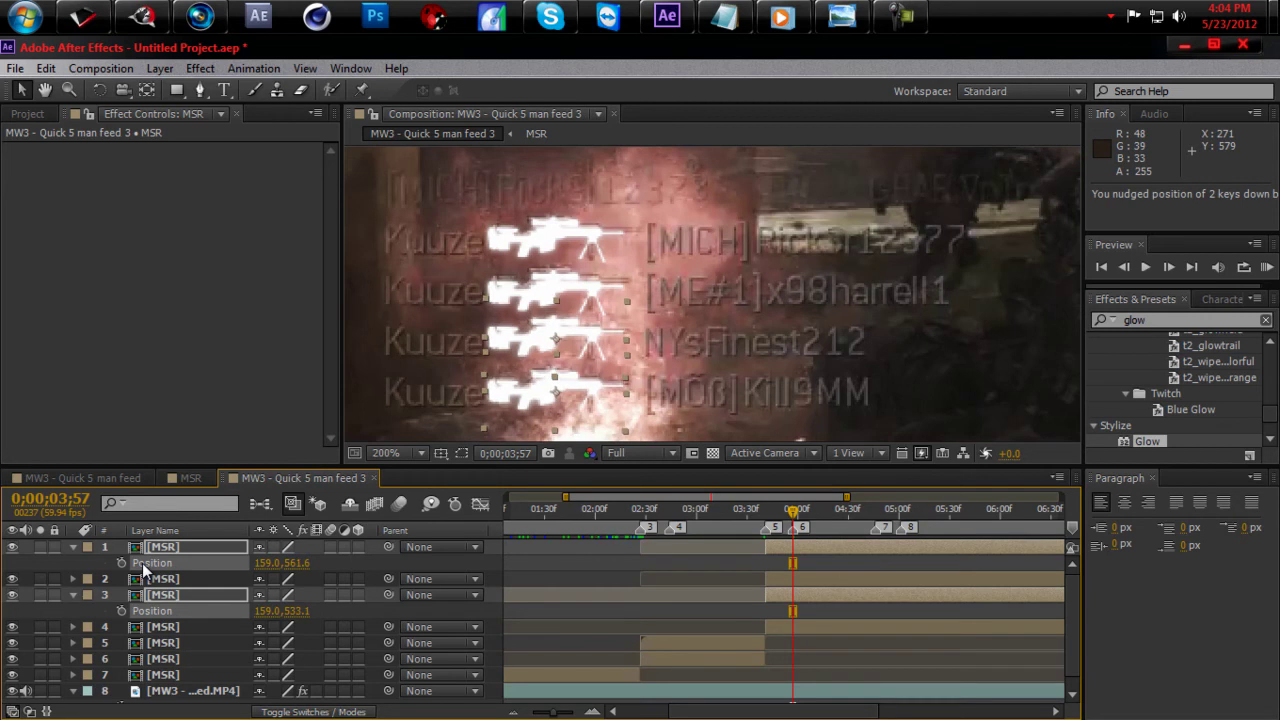
key(alt+Right)
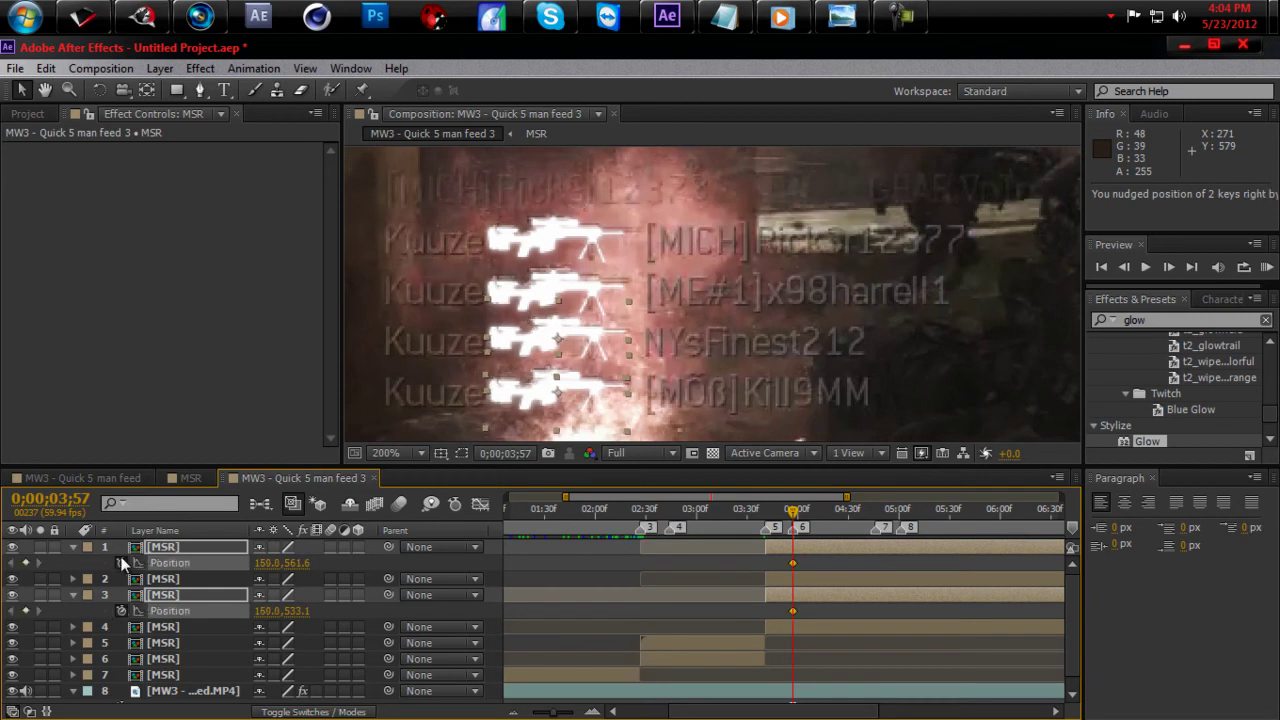
Step: At 0;00;03;43, keyframe the two copies about 47 px lower, at positions 161, 608.6 and 161, 580.1
drag(793, 510, 768, 517)
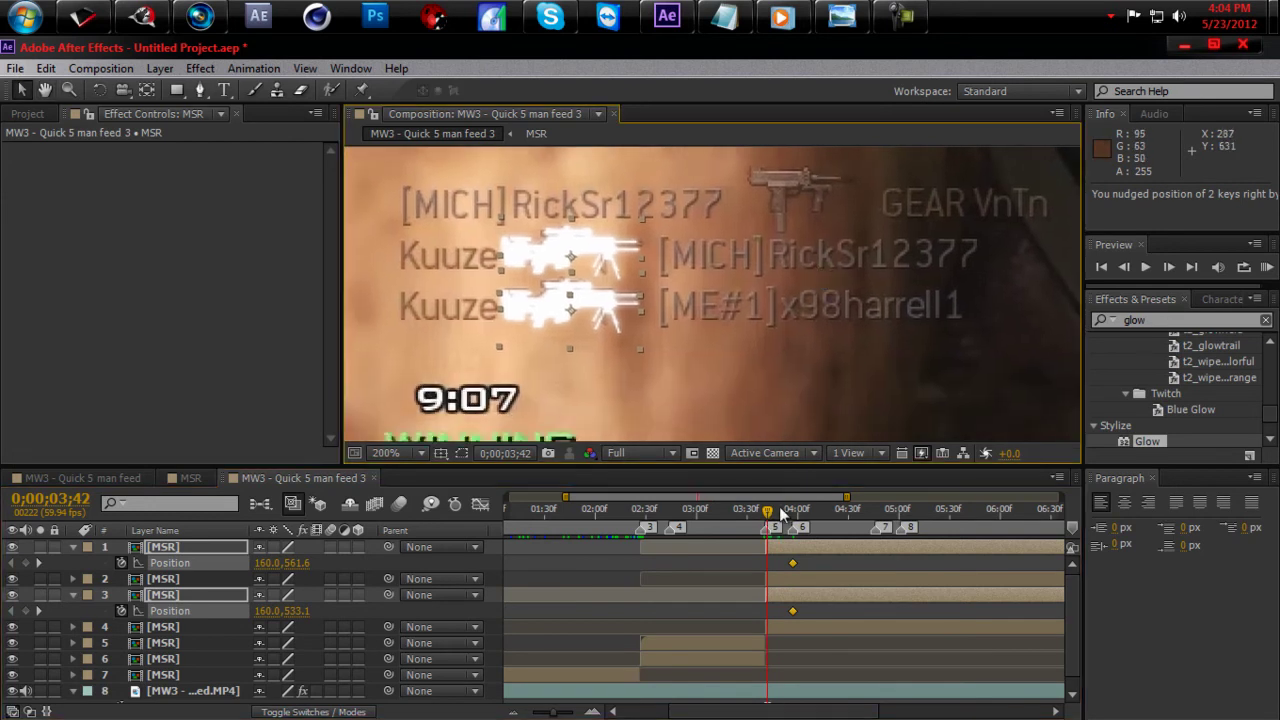
click(769, 516)
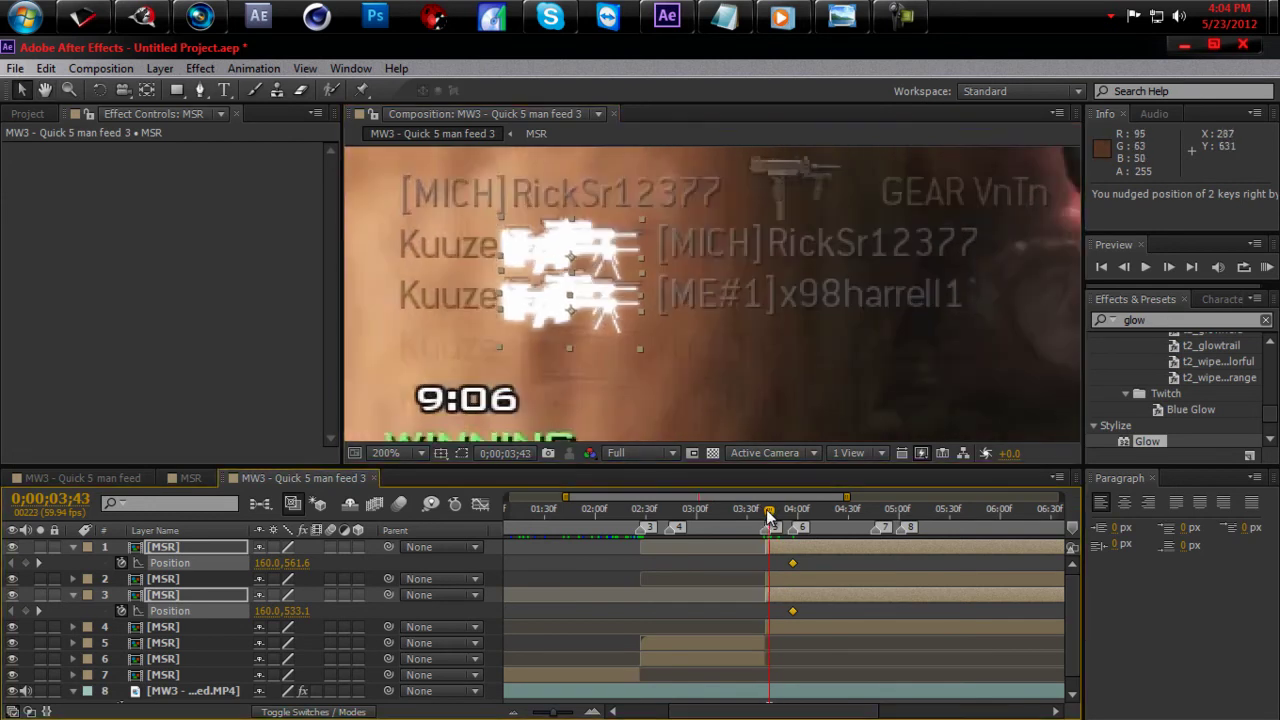
drag(572, 291, 574, 385)
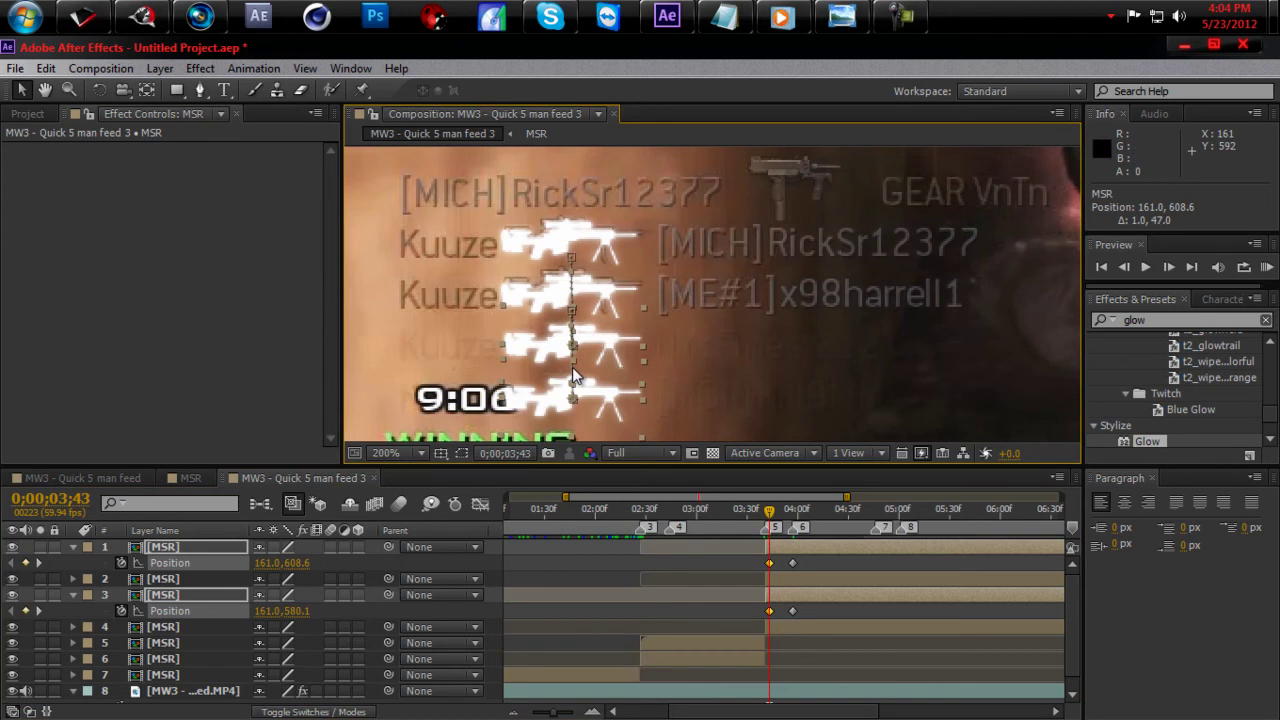
Step: Fade in the two selected MSR copies with opacity keyframes of 0% at 0;00;03;43 and 100% at 0;00;03;52
key(t)
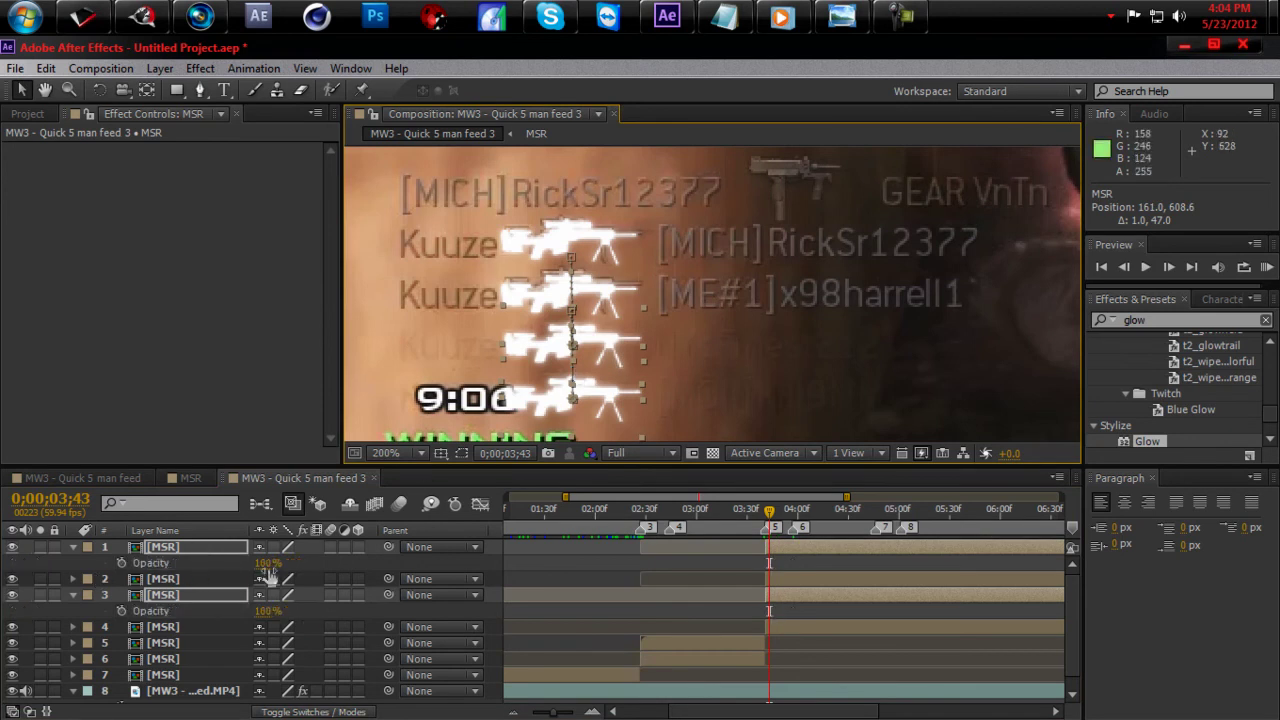
drag(267, 563, 127, 590)
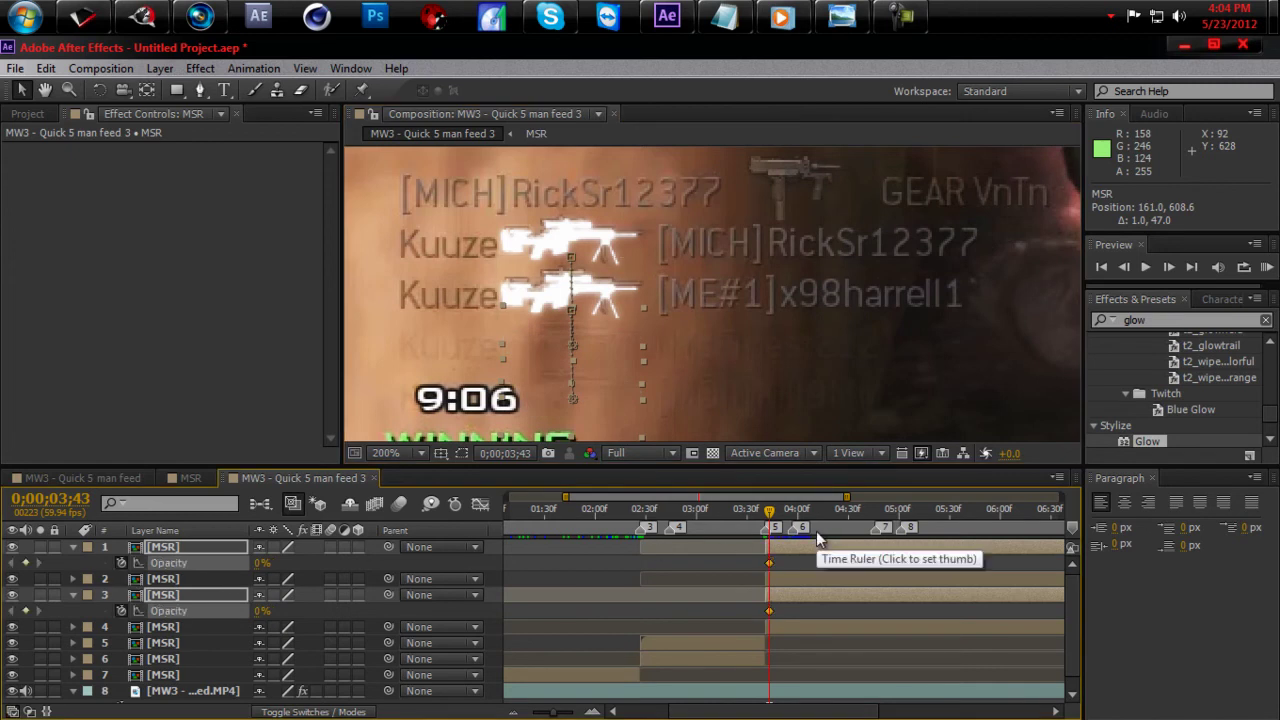
key(u)
drag(769, 511, 782, 511)
drag(262, 579, 440, 584)
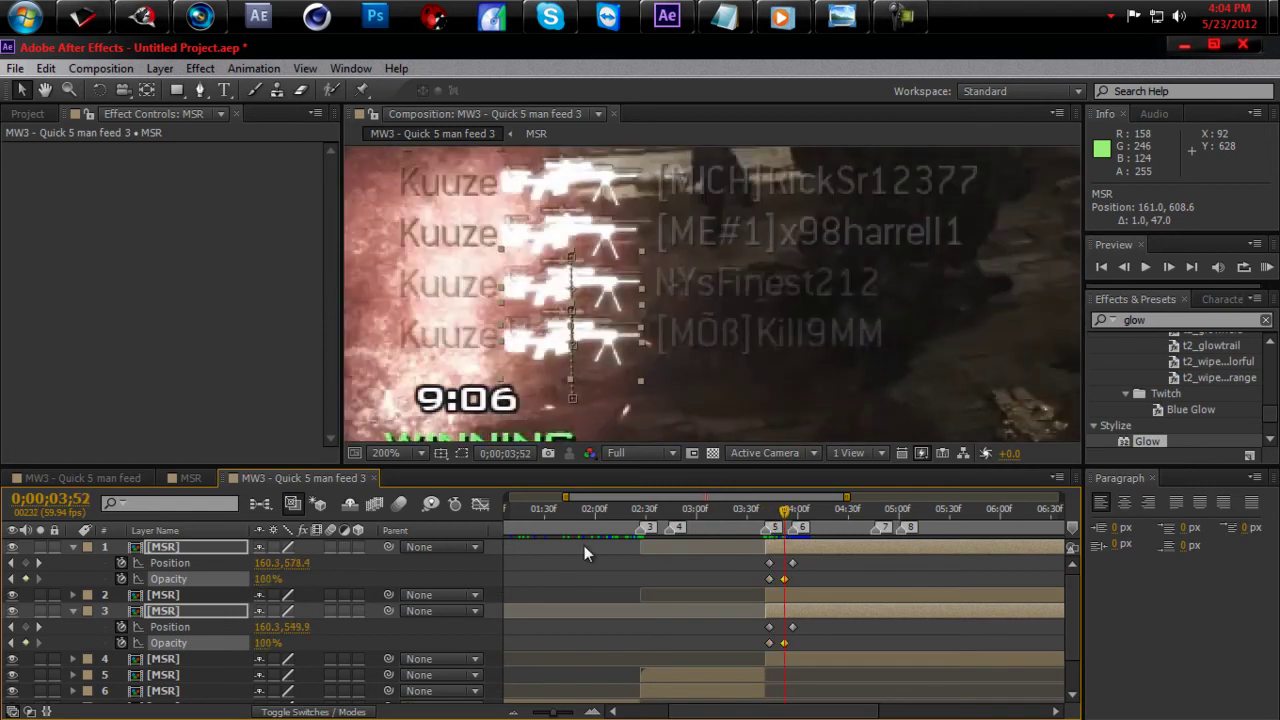
Step: Add position keyframes at 0;00;03;52 that nudge the two copies up to 160.3, 575.9 and 160.3, 547.4, and scrub through the motion
click(793, 511)
drag(793, 511, 786, 517)
key(Up)
key(Up)
key(Up)
key(Up)
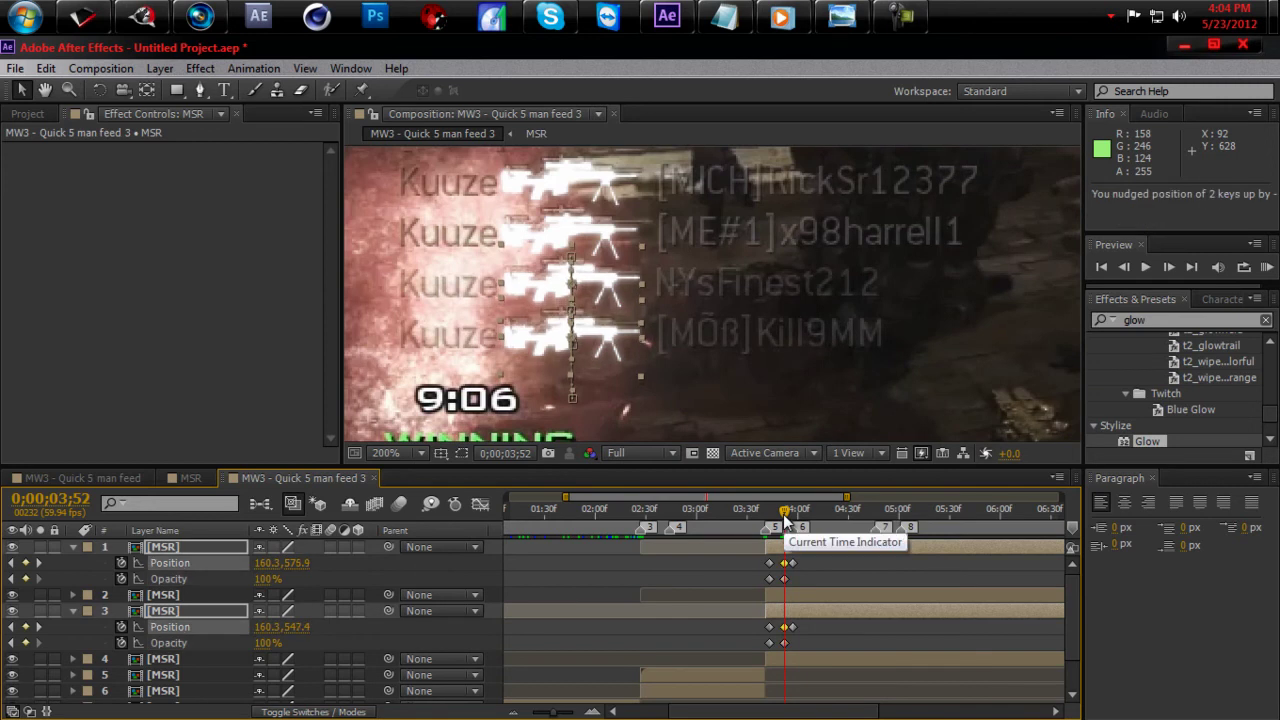
drag(785, 517, 792, 517)
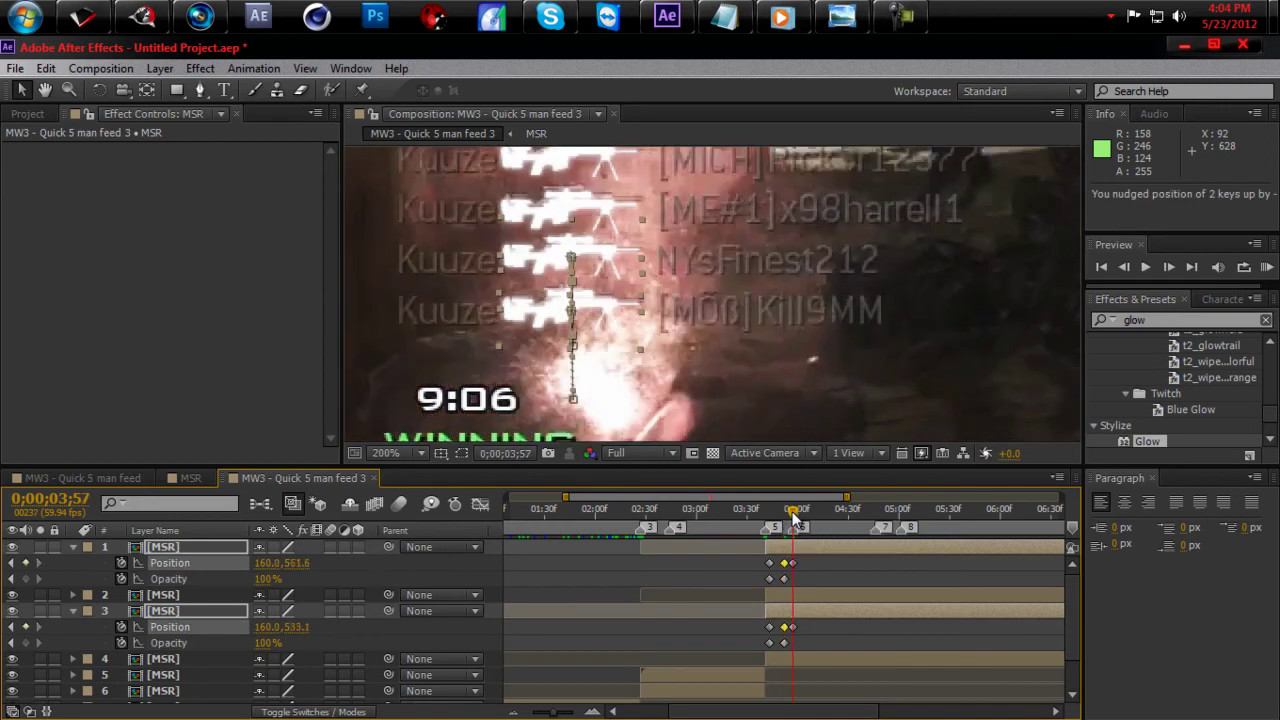
key(comma)
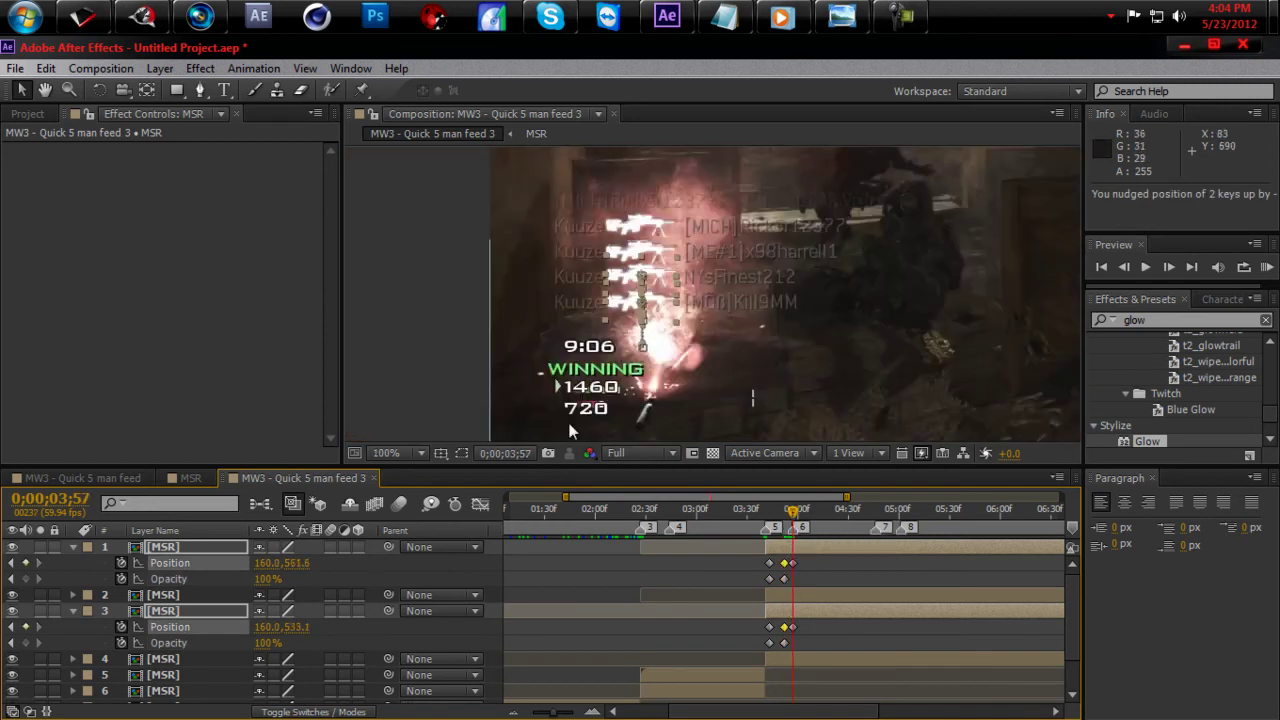
drag(545, 512, 770, 524)
drag(793, 527, 788, 530)
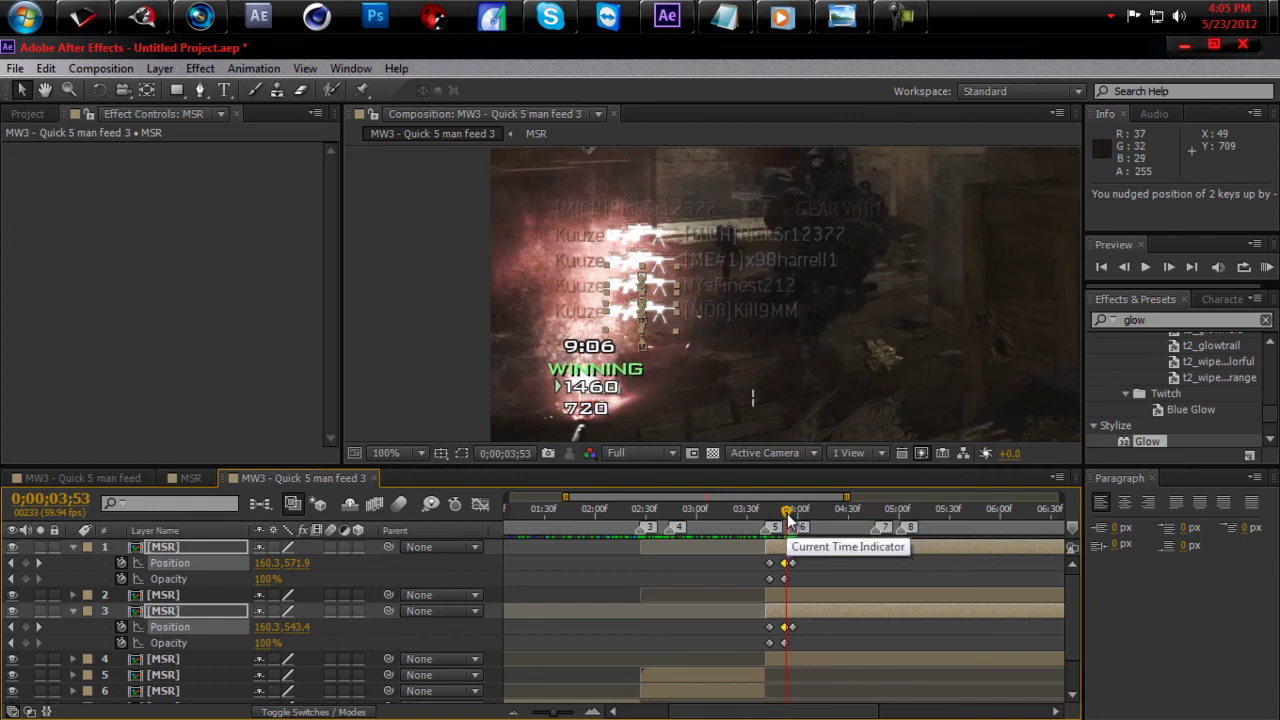
Step: At 0;00;04;47, duplicate the lowest MSR layer and hide the bottom one of the pair
drag(788, 528, 877, 543)
scroll(1070, 625, down, 2)
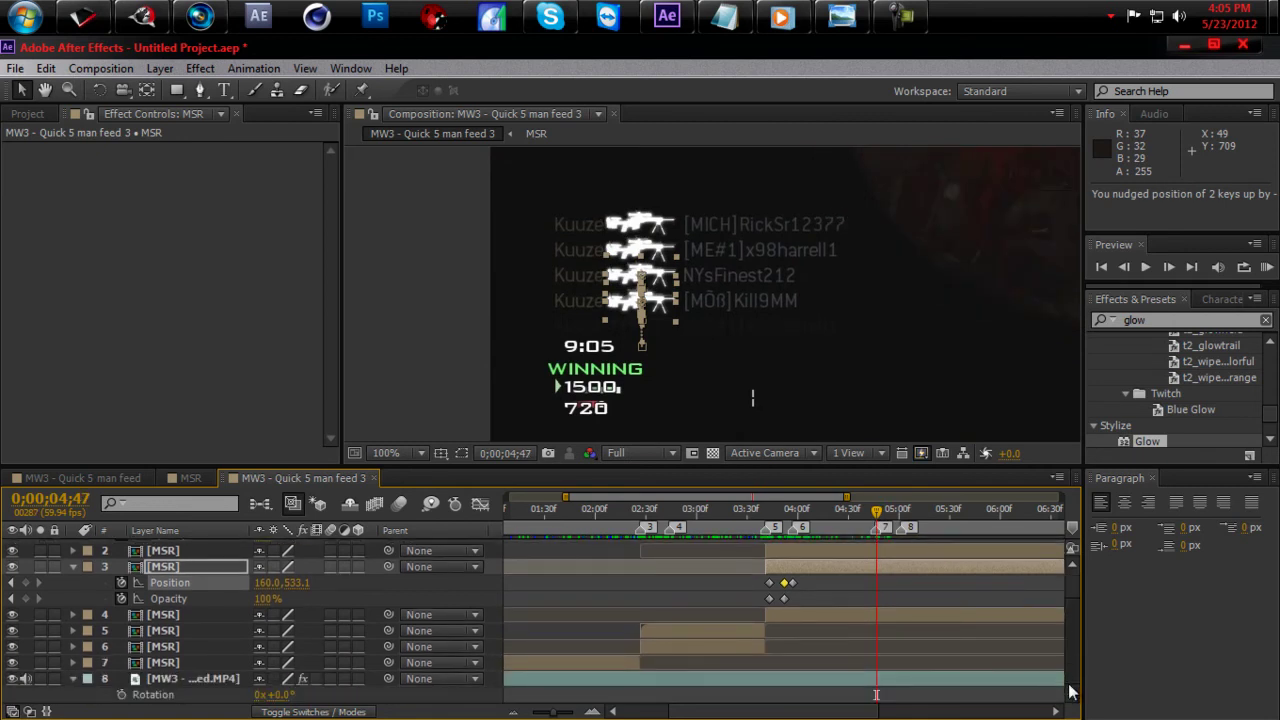
click(211, 664)
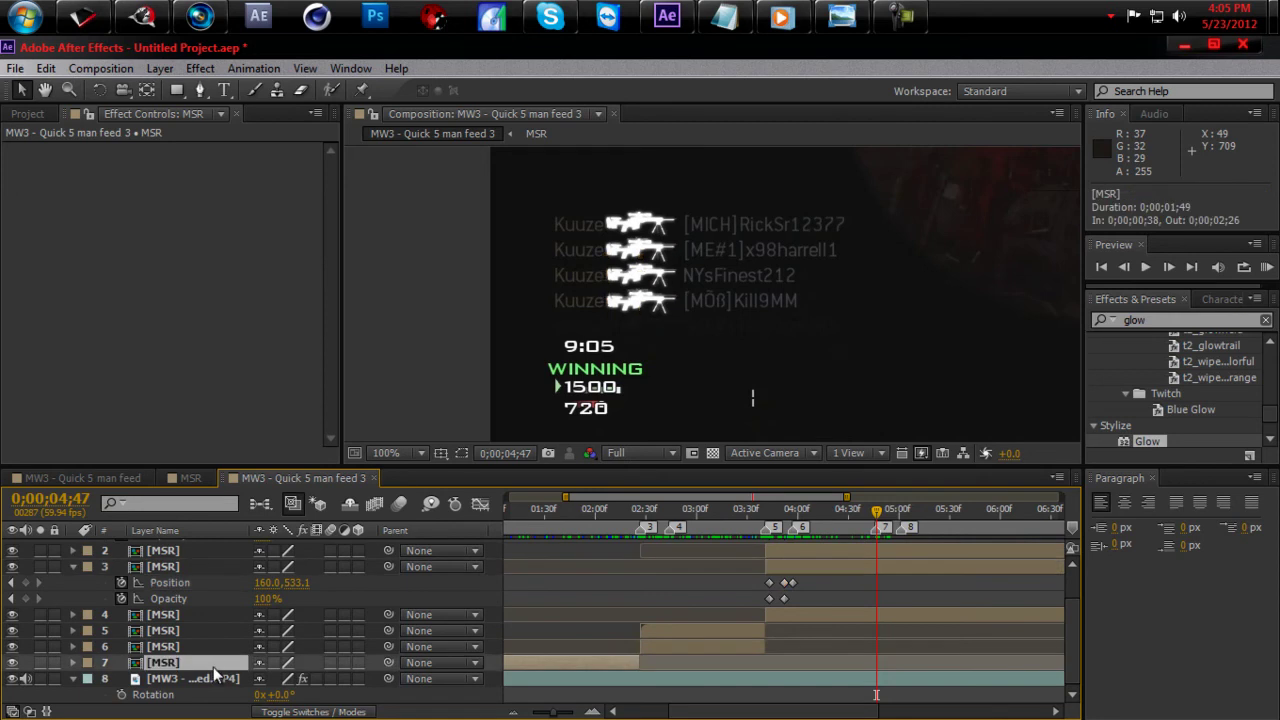
key(ctrl+d)
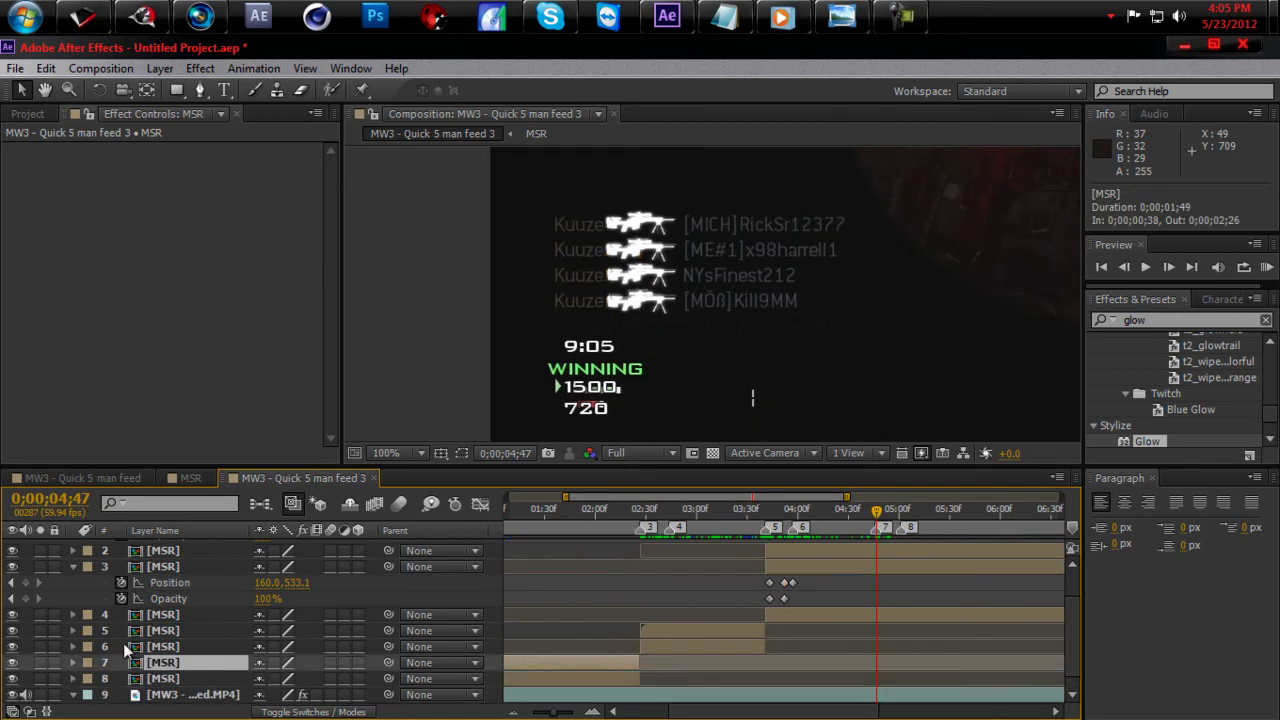
click(13, 678)
scroll(203, 632, up, 2)
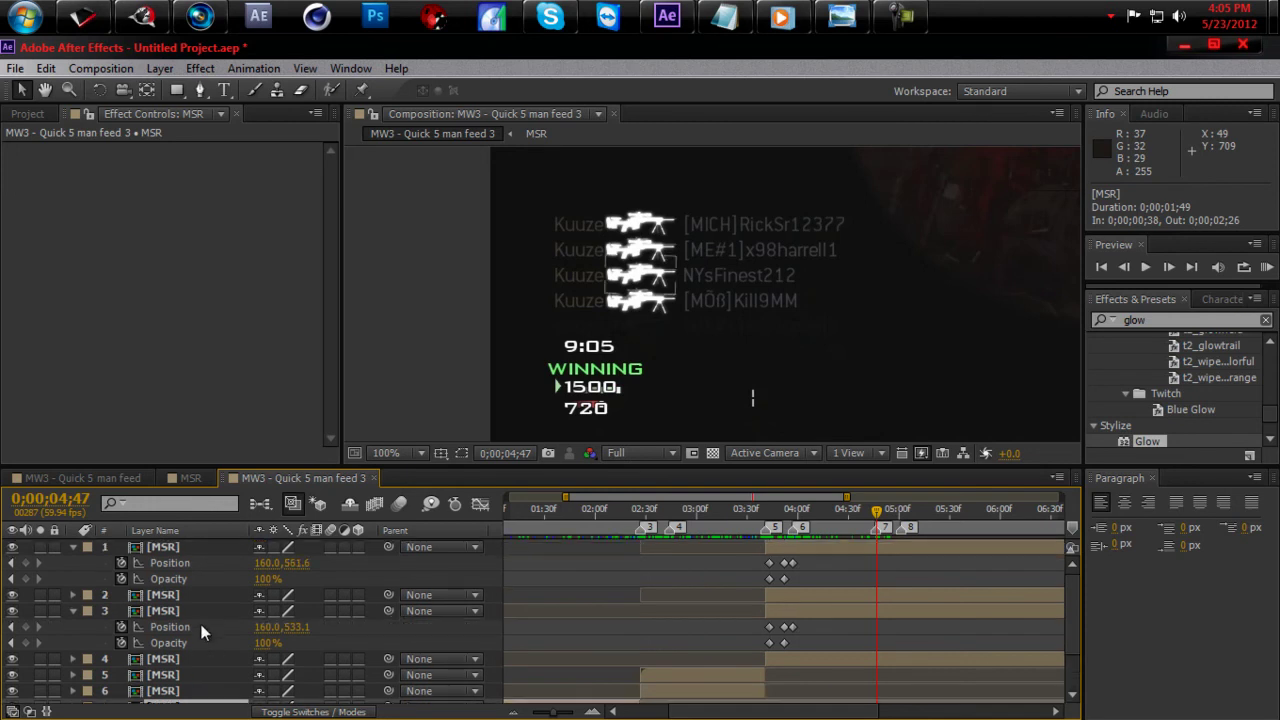
Step: Pre-compose the seven visible MSR layers, moving all attributes into the new composition, and re-enable the view refresh
click(194, 548)
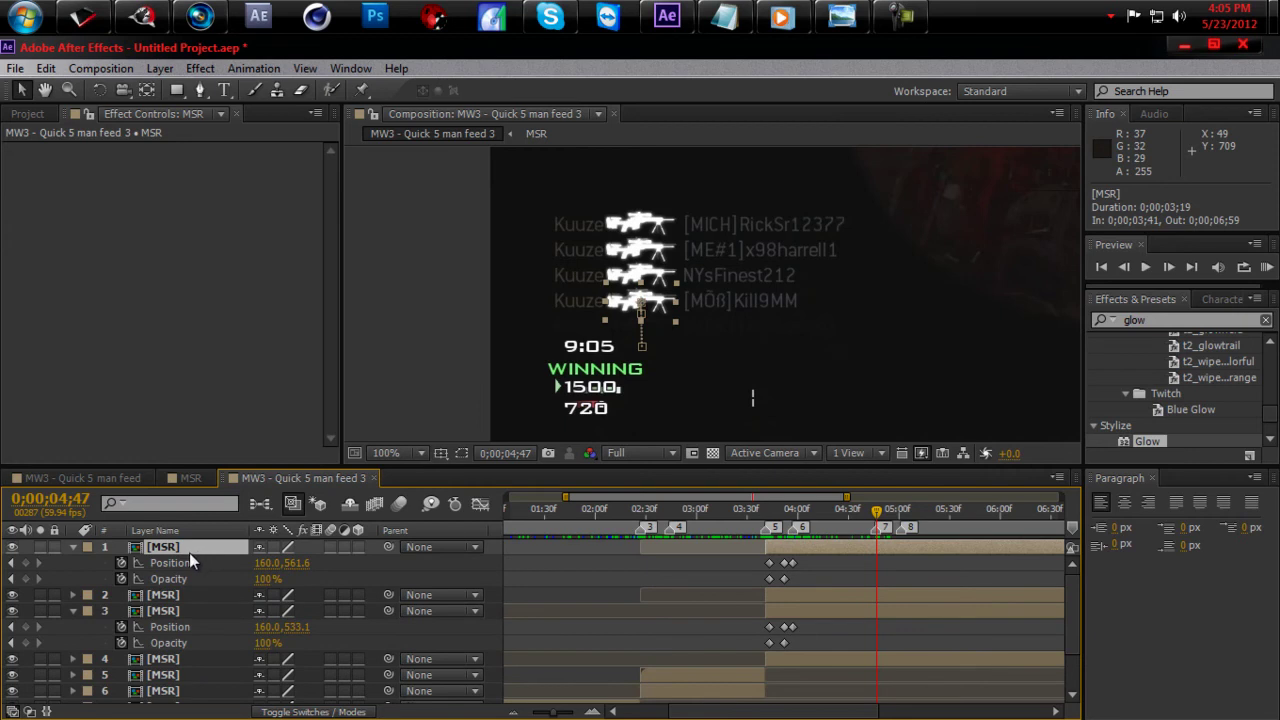
scroll(188, 600, down, 2)
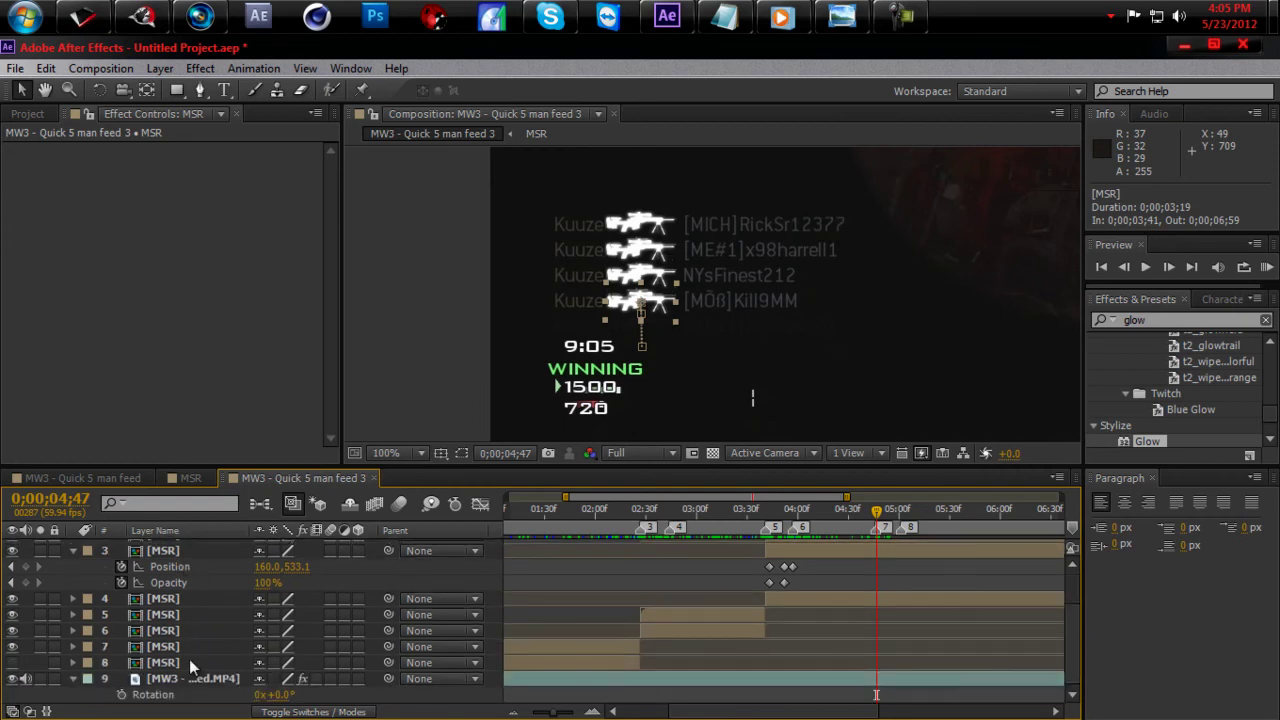
shift+click(188, 646)
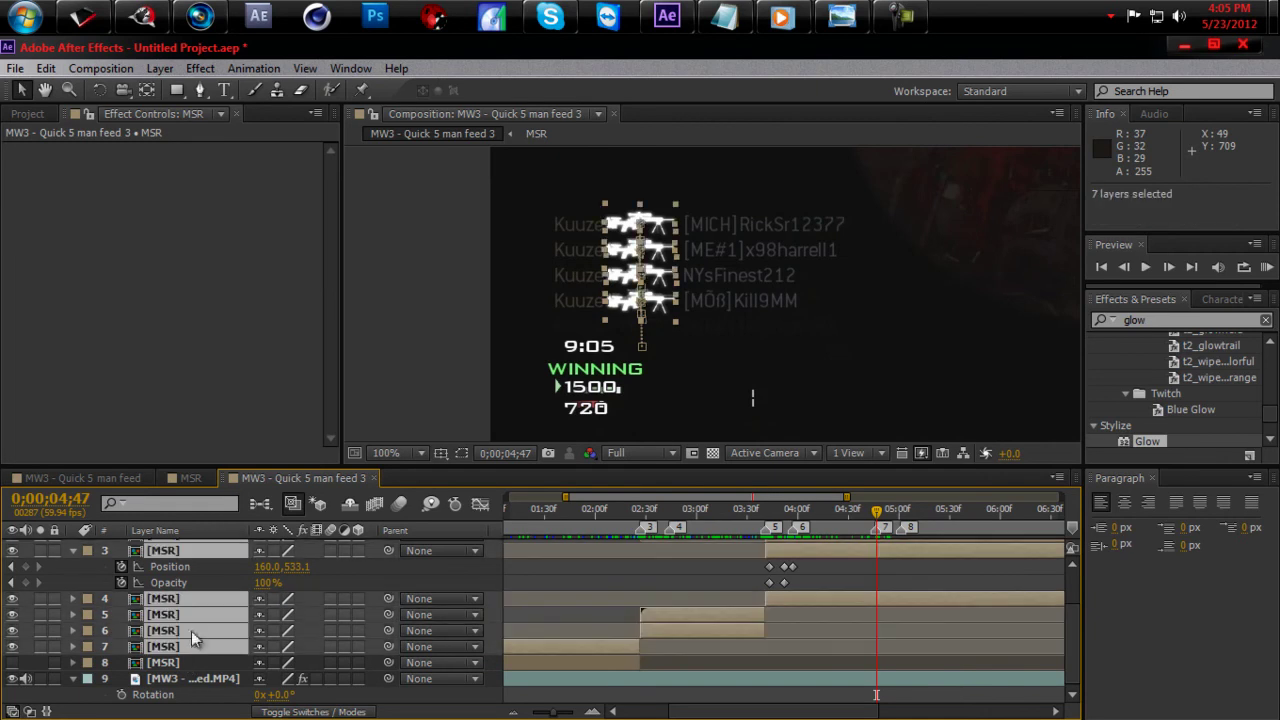
click(168, 68)
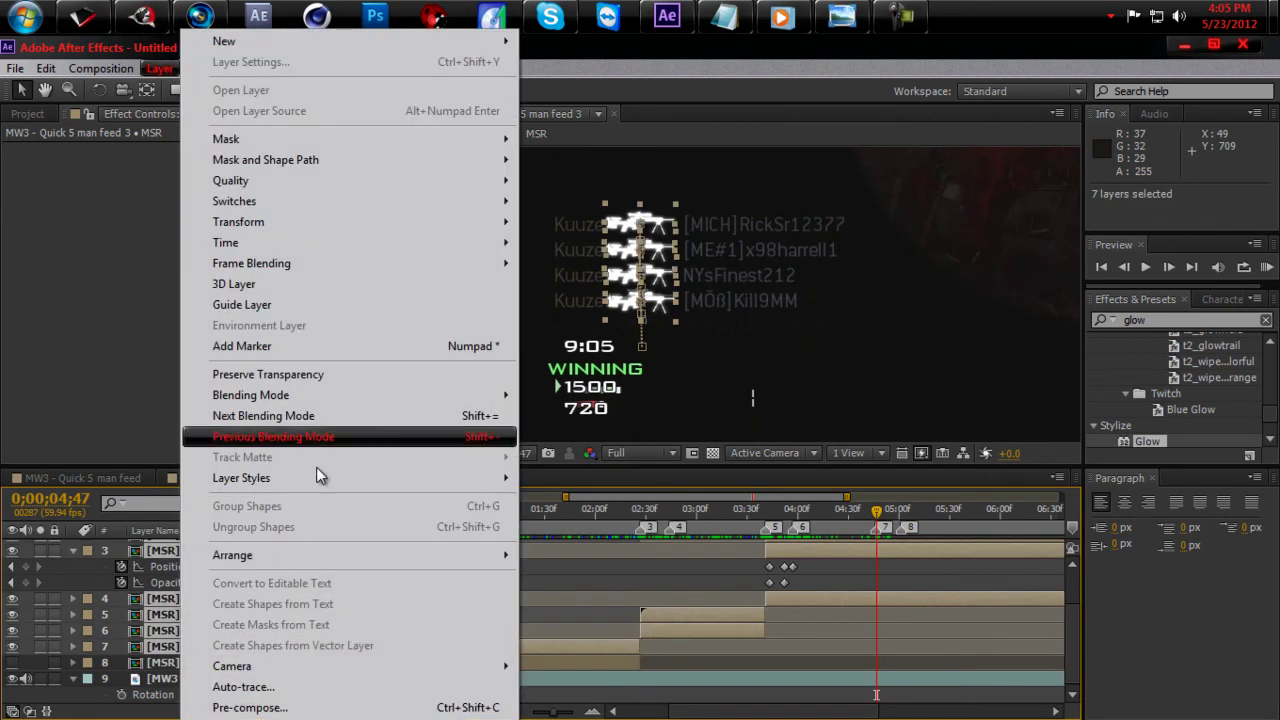
click(324, 708)
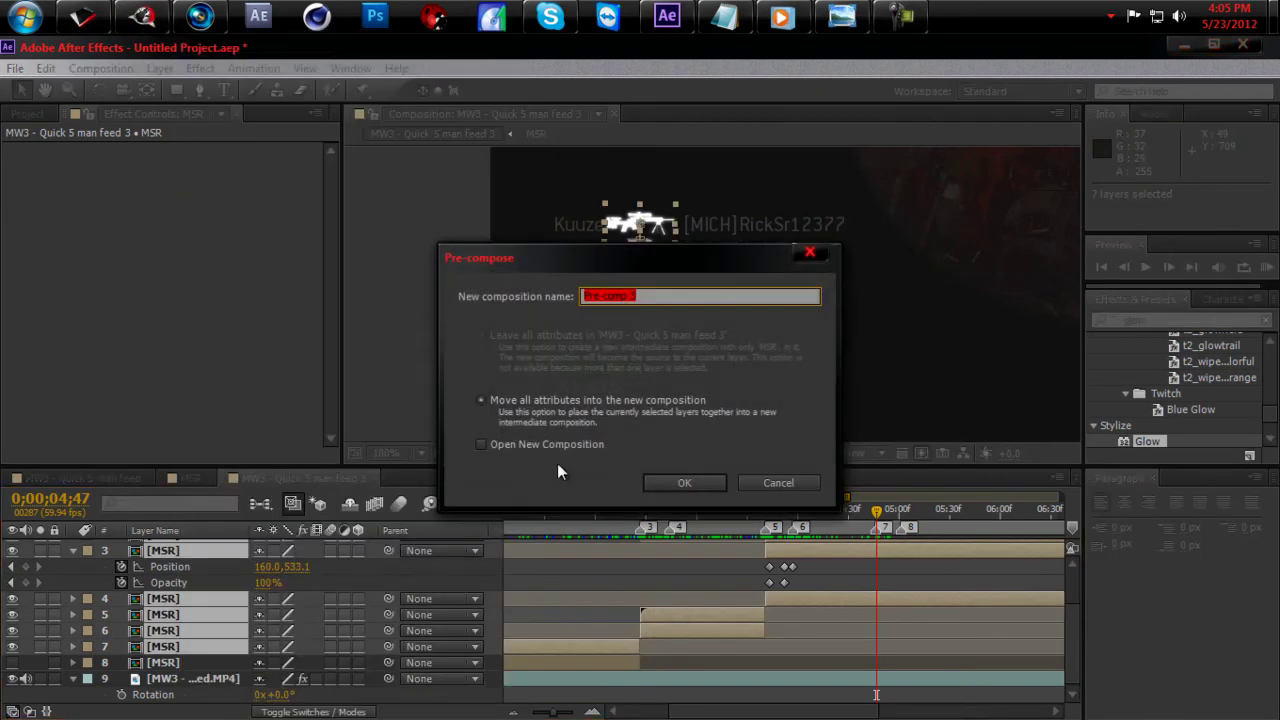
click(660, 482)
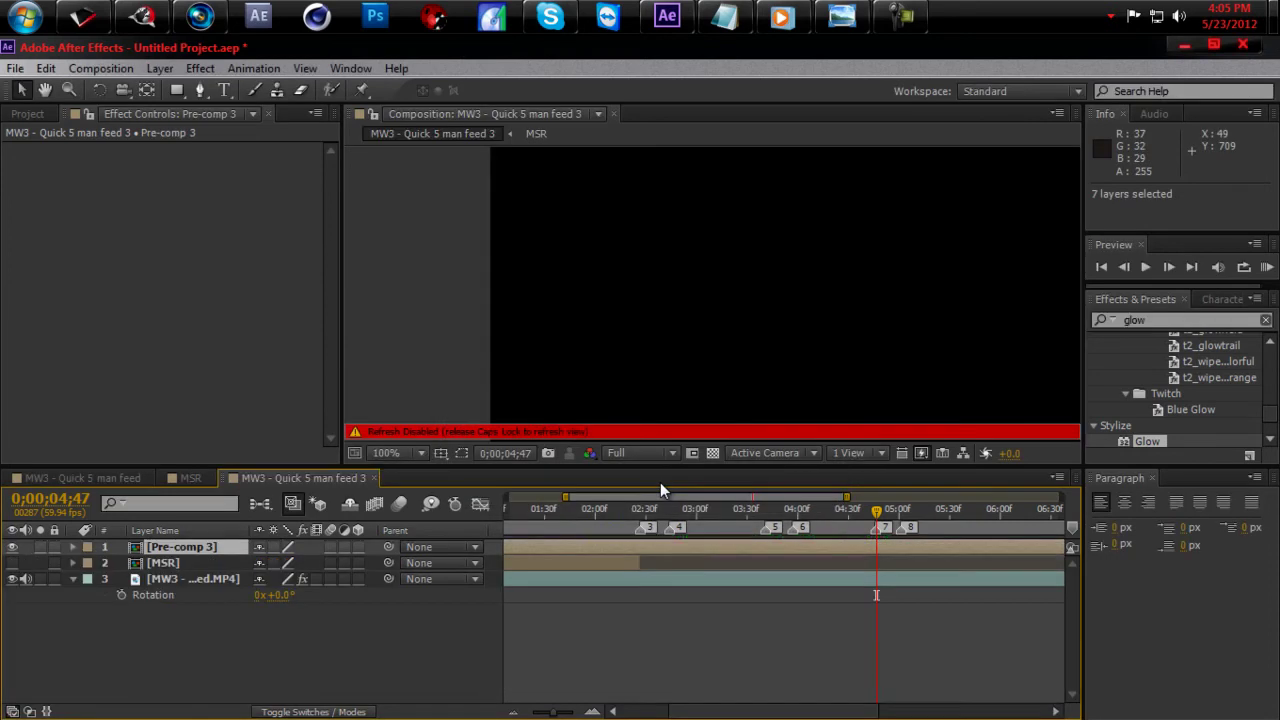
key(Caps_Lock)
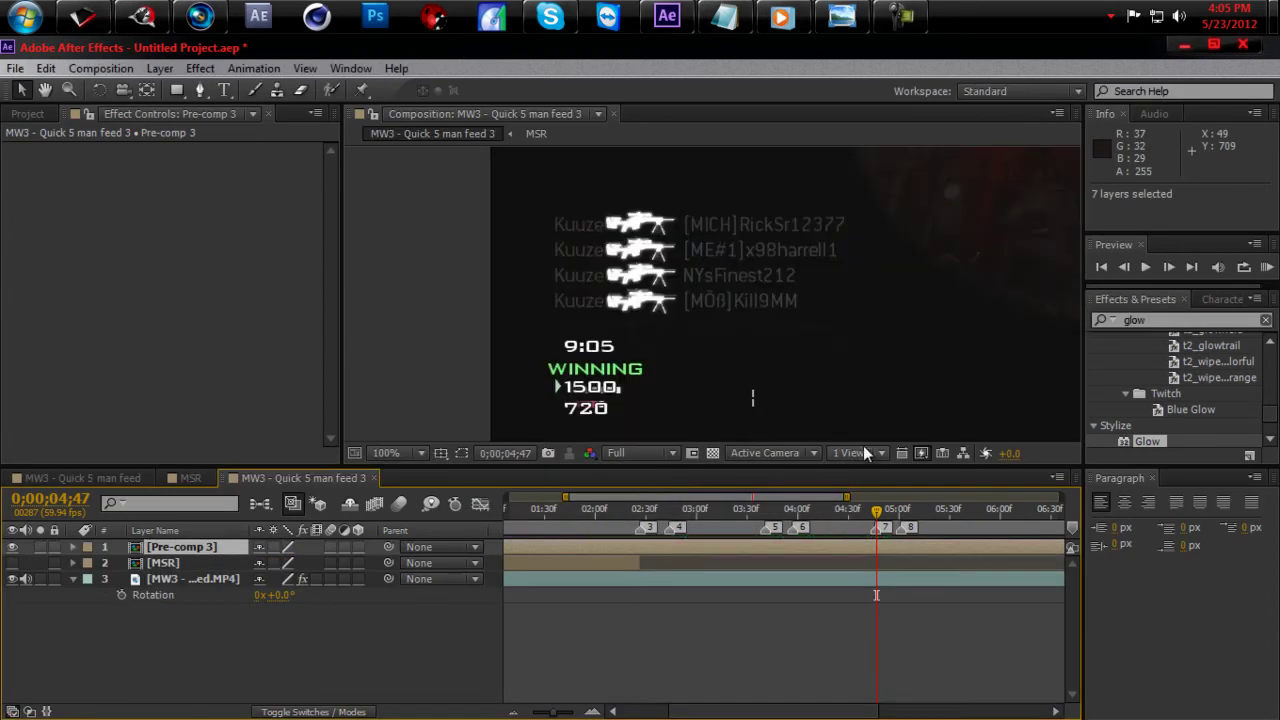
Step: At 0;00;05;02, raise the pre-comp to position 640, 338 to match the feed rows and keyframe its position
mouse_move(877, 511)
mouse_down()
mouse_move(677, 528)
mouse_move(875, 527)
mouse_up()
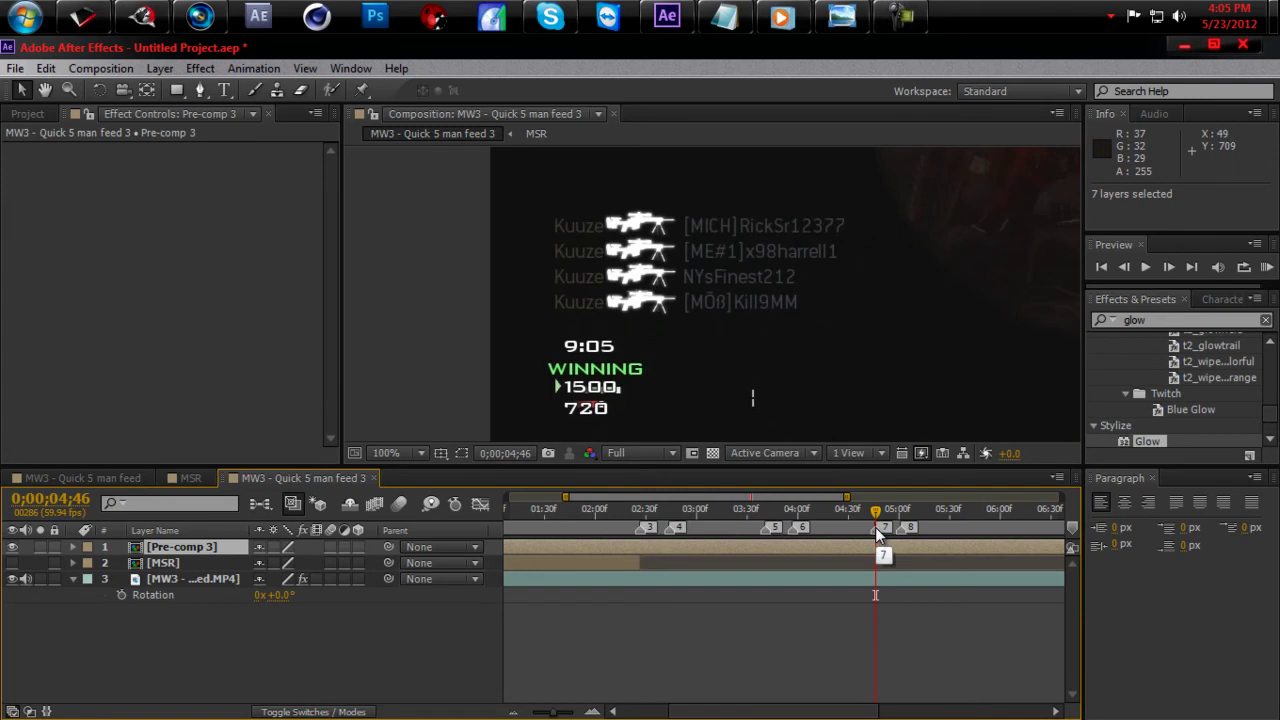
drag(878, 511, 902, 512)
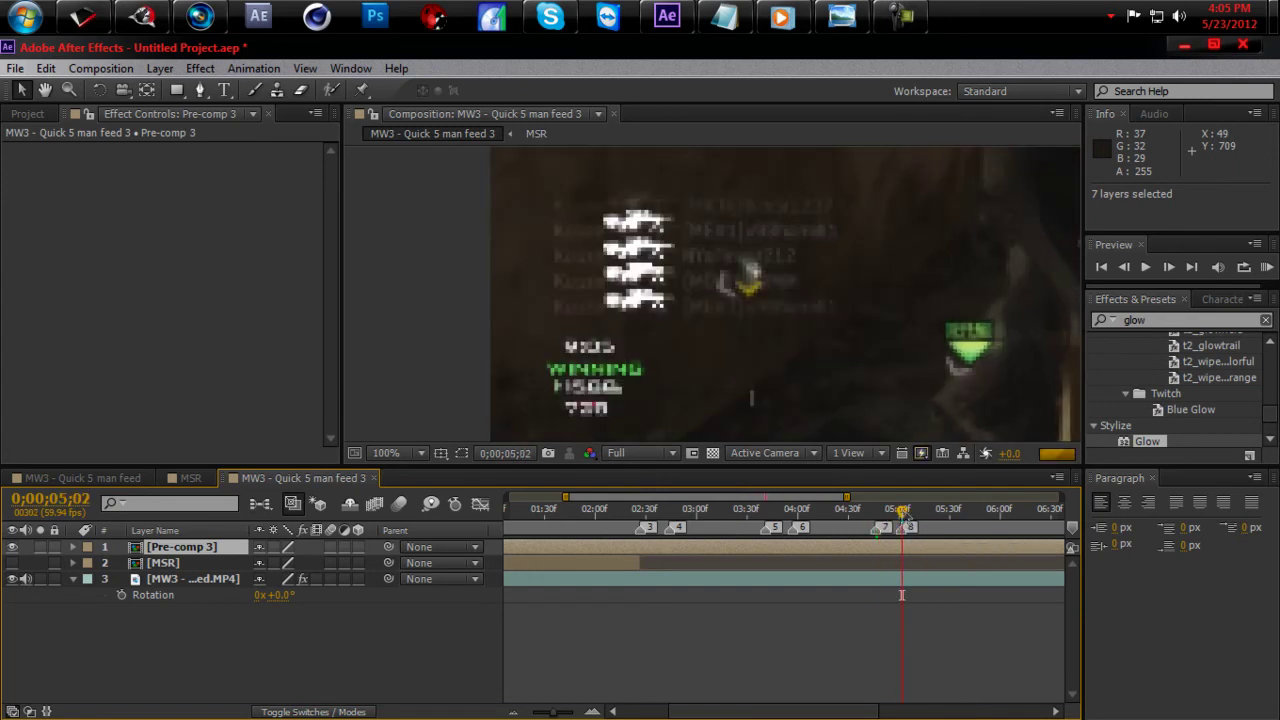
key(Up)
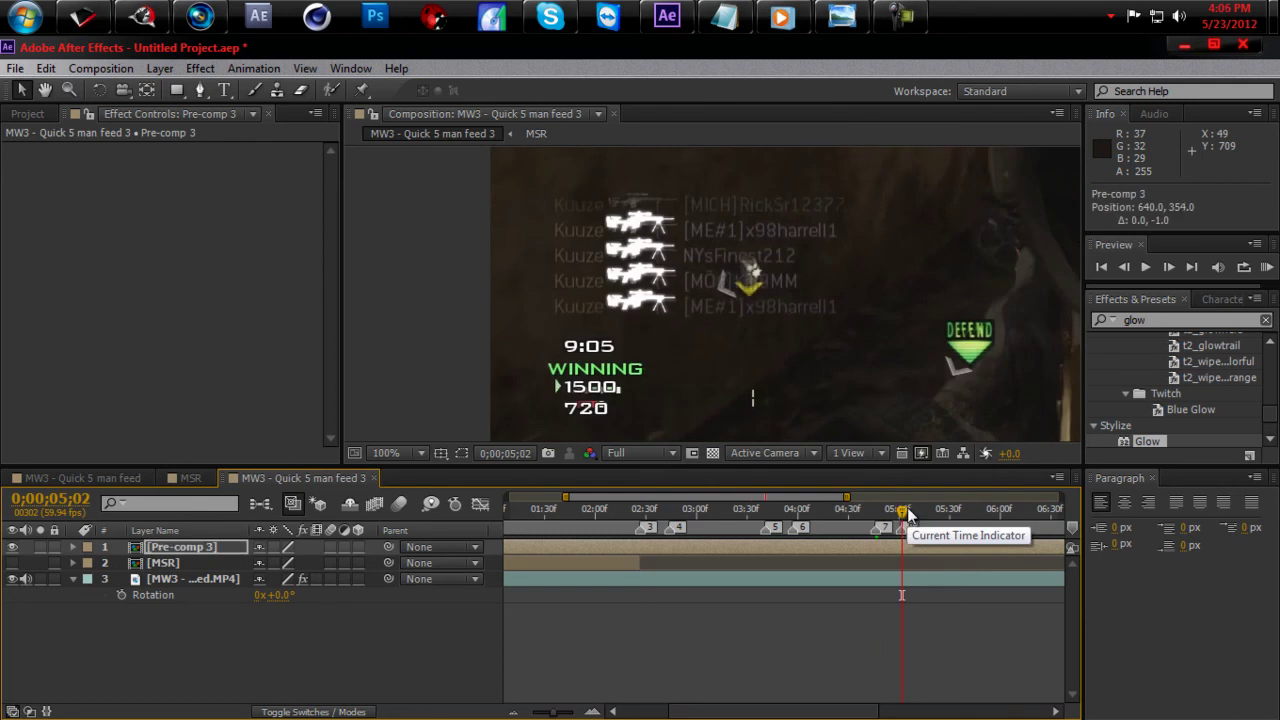
key(Up)
key(Up)
key(Up)
key(Up)
key(Up)
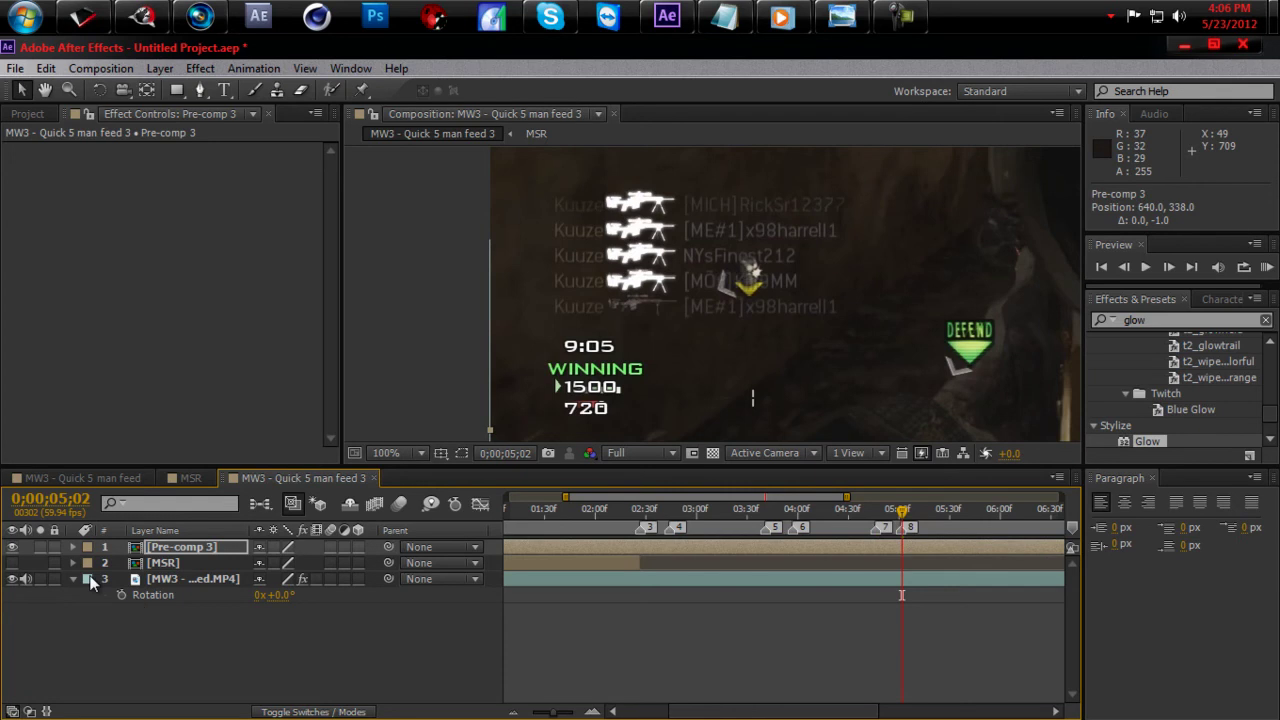
key(alt+shift+p)
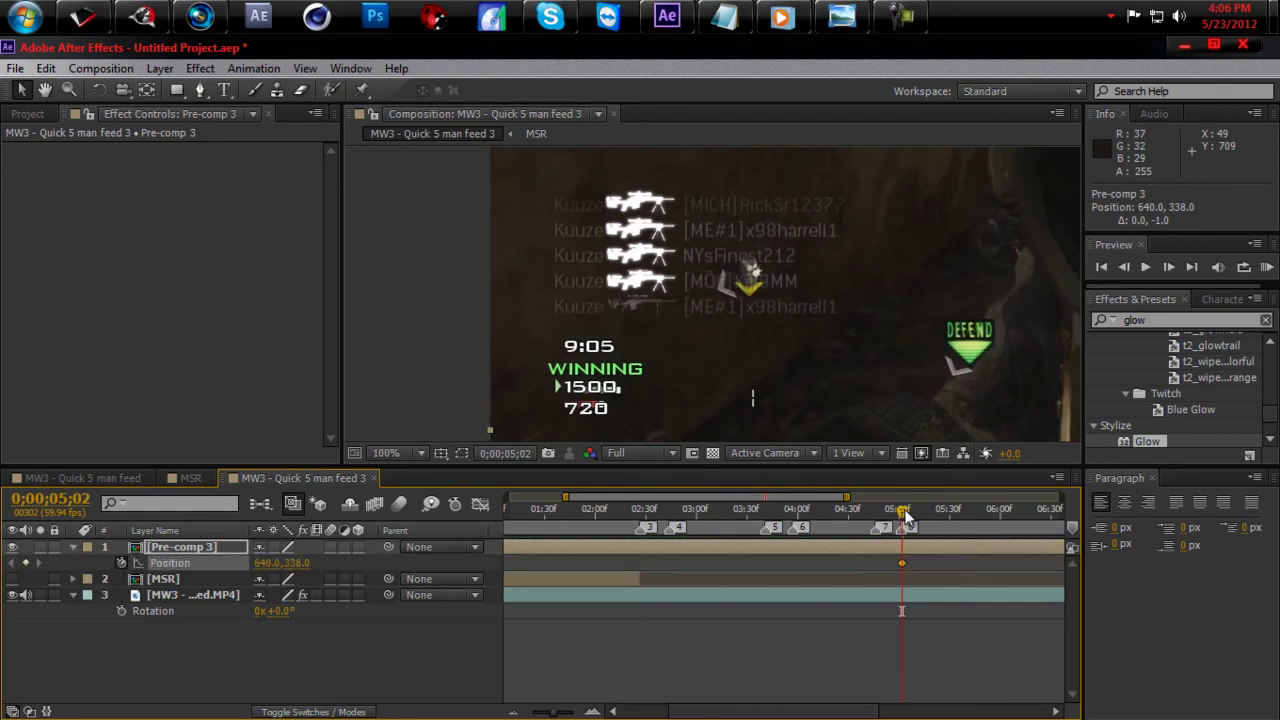
Step: At 0;00;04;46, keyframe the pre-comp lower at position 640, 361 so its icons line up with the feed
drag(905, 515, 878, 520)
key(Down)
key(Down)
key(Down)
key(Down)
key(Down)
key(Down)
key(Down)
key(Down)
key(Down)
key(Down)
key(Down)
key(Down)
key(Down)
key(Down)
key(Down)
key(Down)
key(Down)
key(Down)
key(Down)
key(Down)
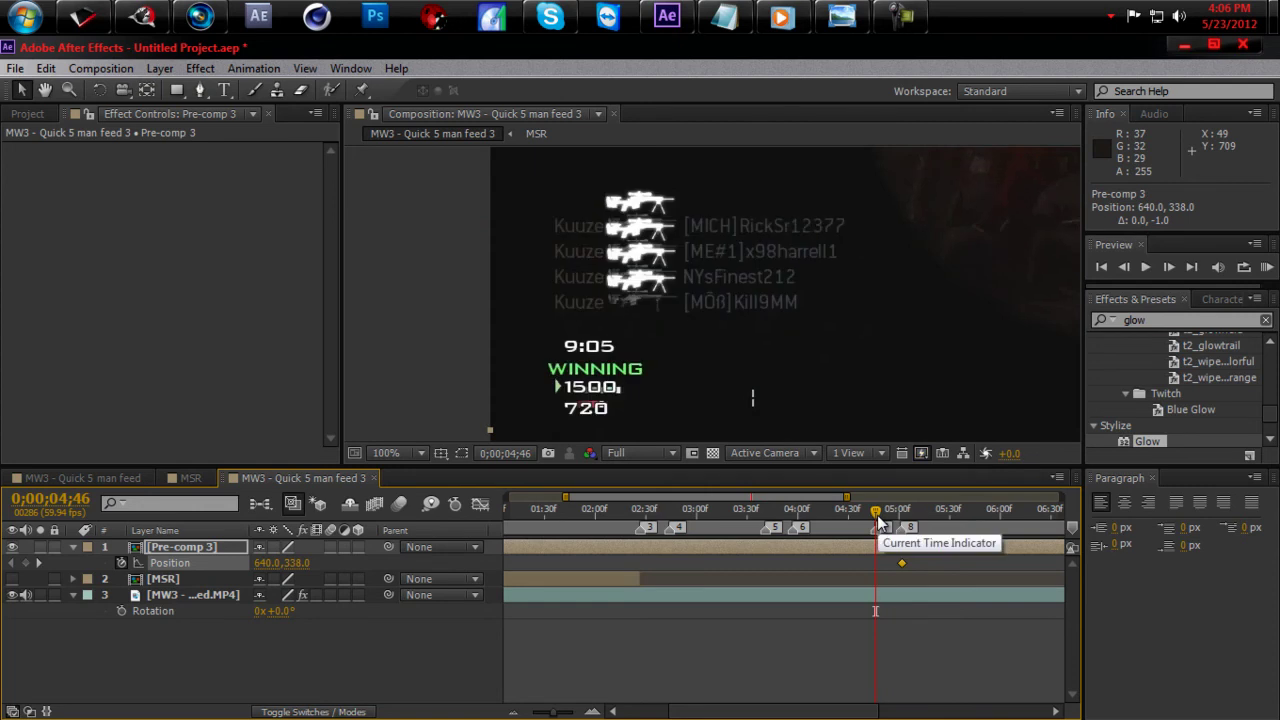
key(Down)
key(Down)
mouse_move(878, 522)
mouse_down()
mouse_move(899, 522)
mouse_move(876, 522)
mouse_up()
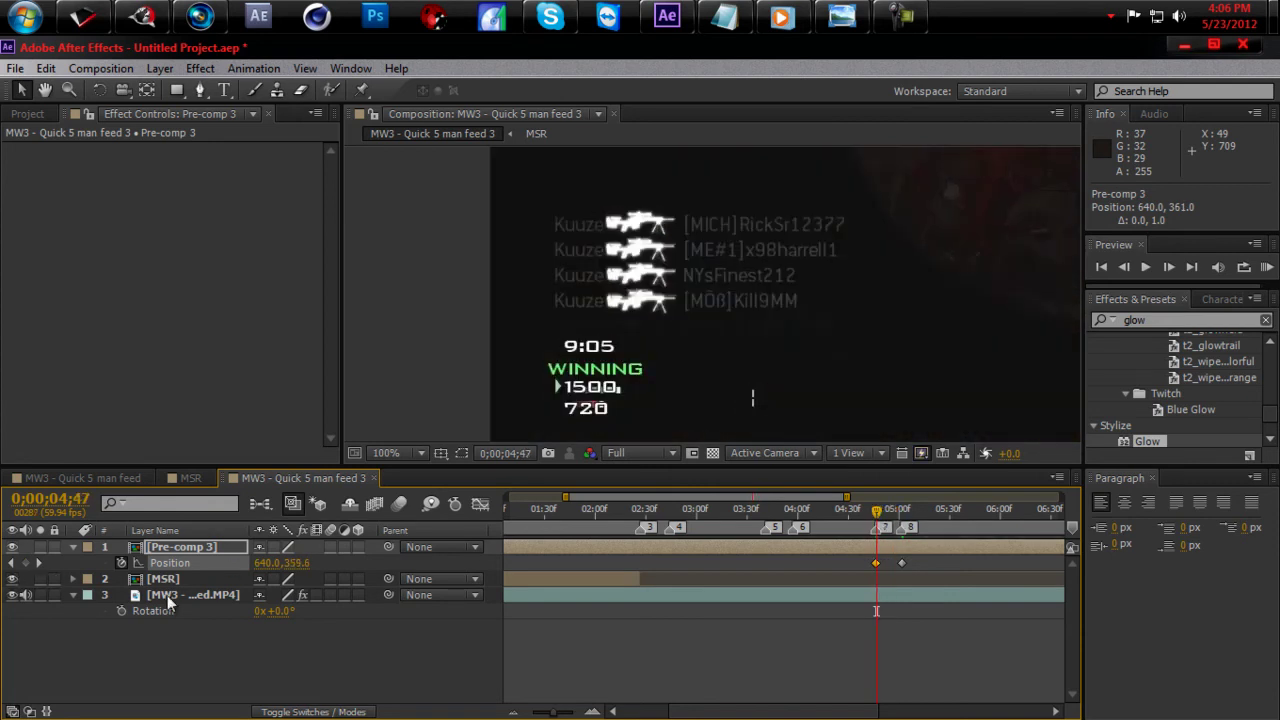
Step: Shift the MSR layer beneath the pre-comp so that it starts at 0;00;04;47
click(563, 580)
drag(564, 583, 934, 579)
key(bracketleft)
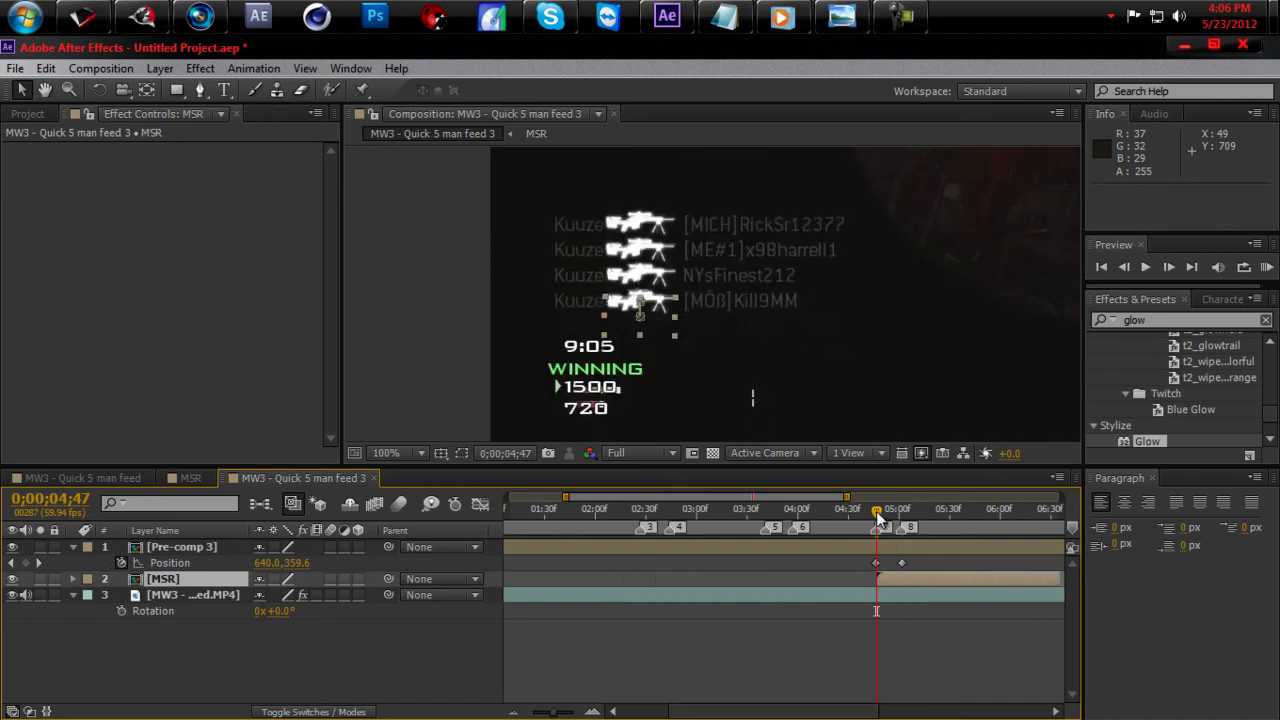
Step: Play a RAM preview of the kill feed animation across the full composition, then stop it
mouse_move(876, 513)
mouse_down()
mouse_move(912, 521)
mouse_move(868, 528)
mouse_up()
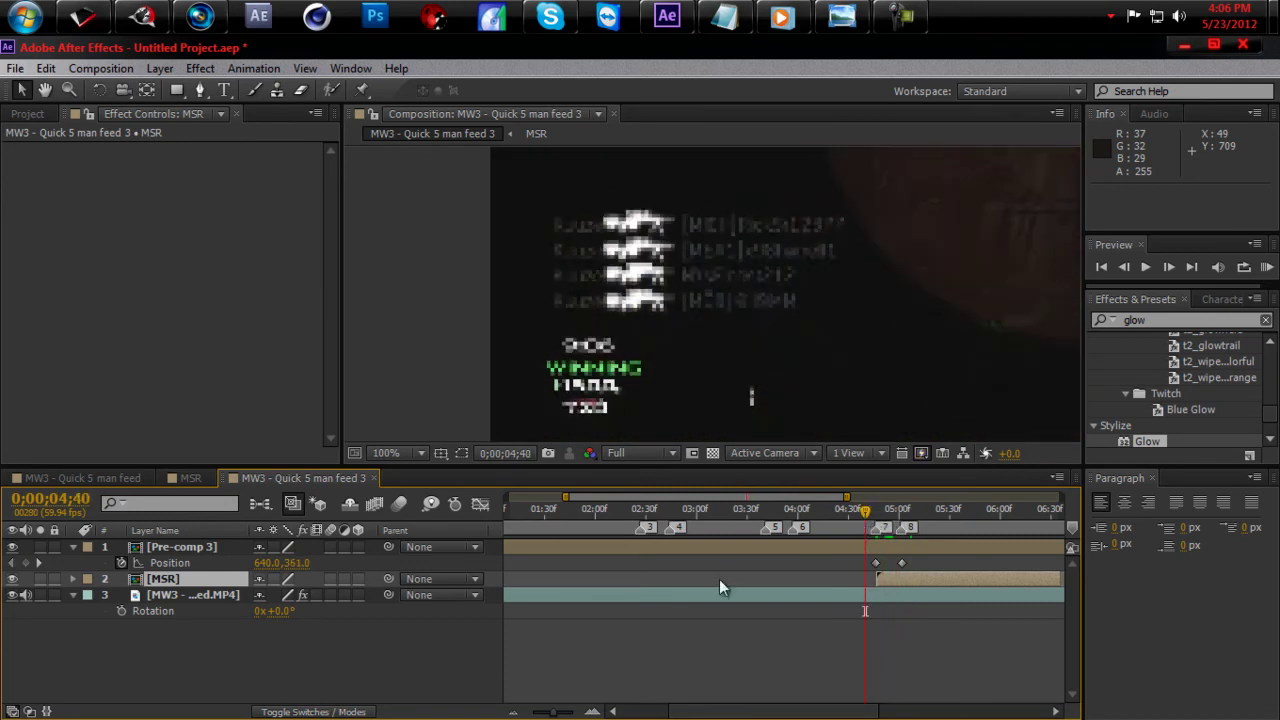
drag(572, 500, 507, 500)
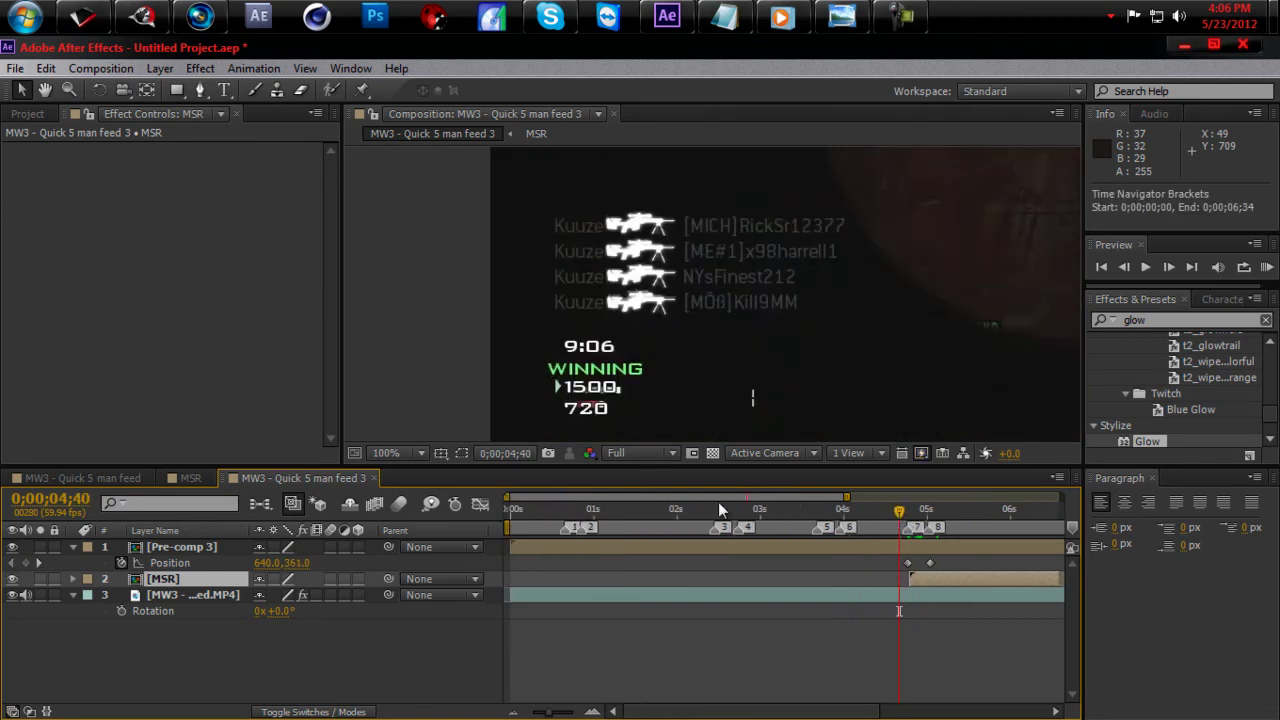
drag(848, 497, 1062, 497)
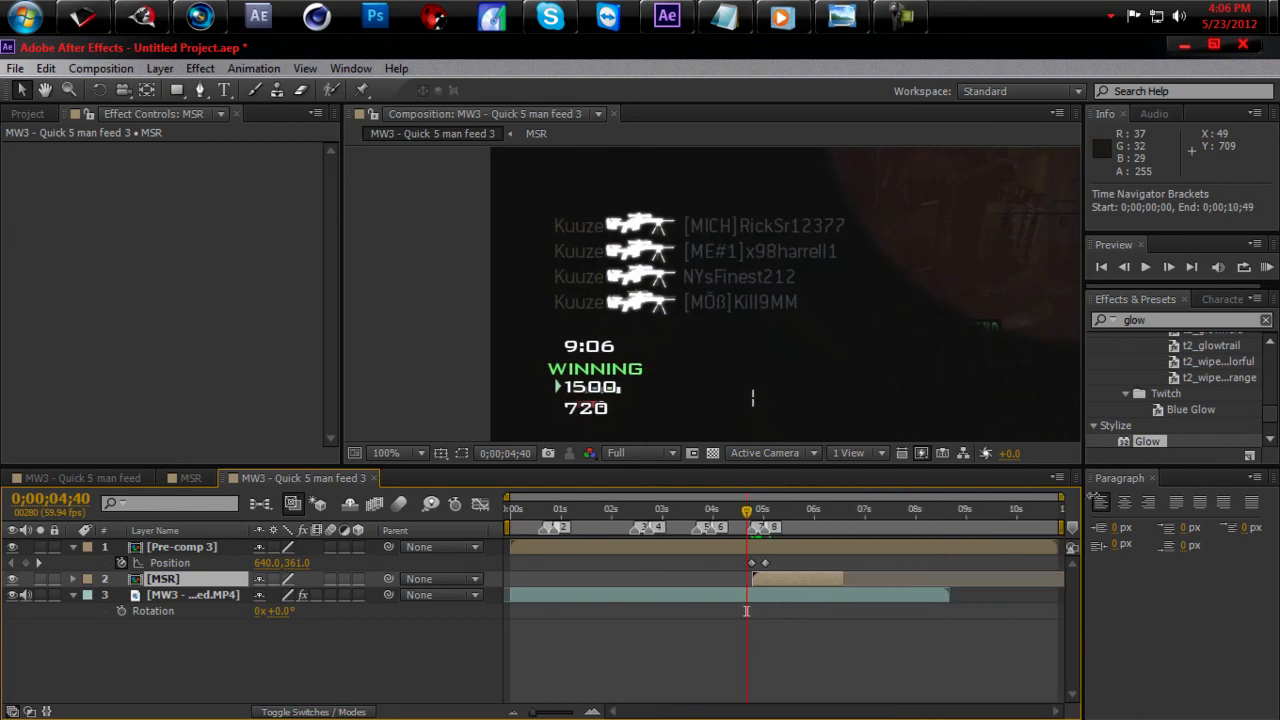
click(1266, 267)
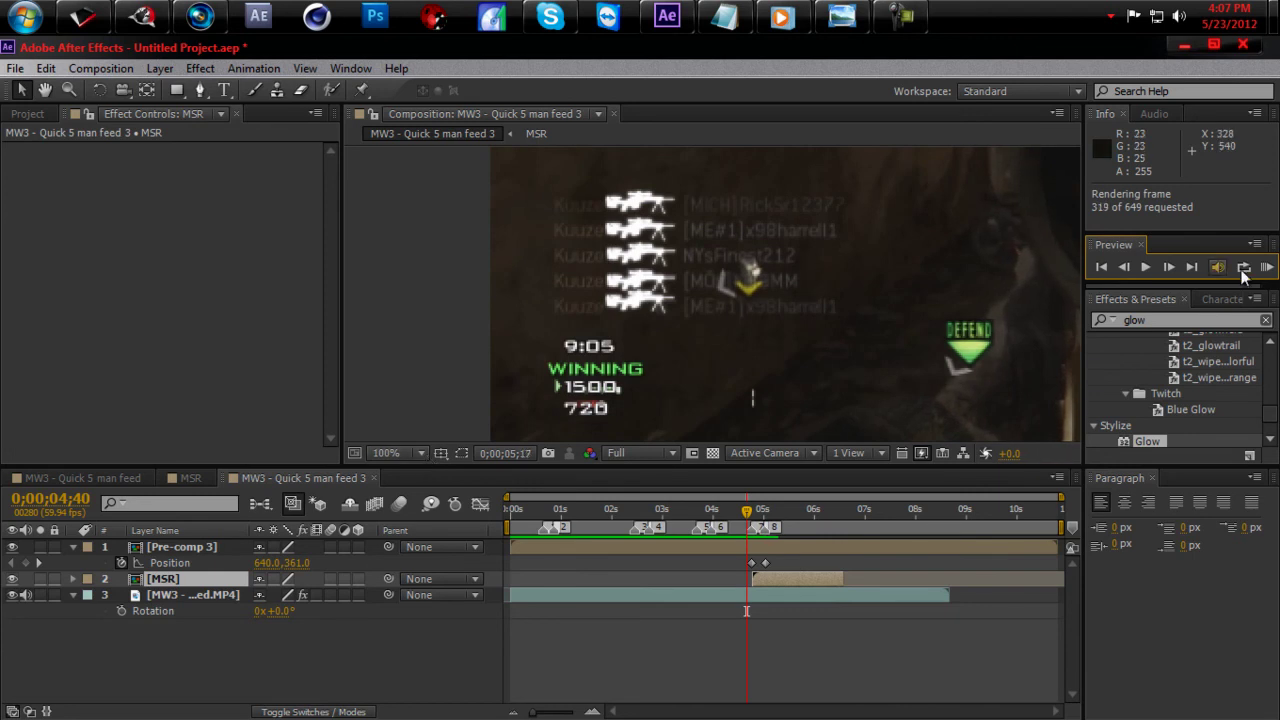
click(1267, 271)
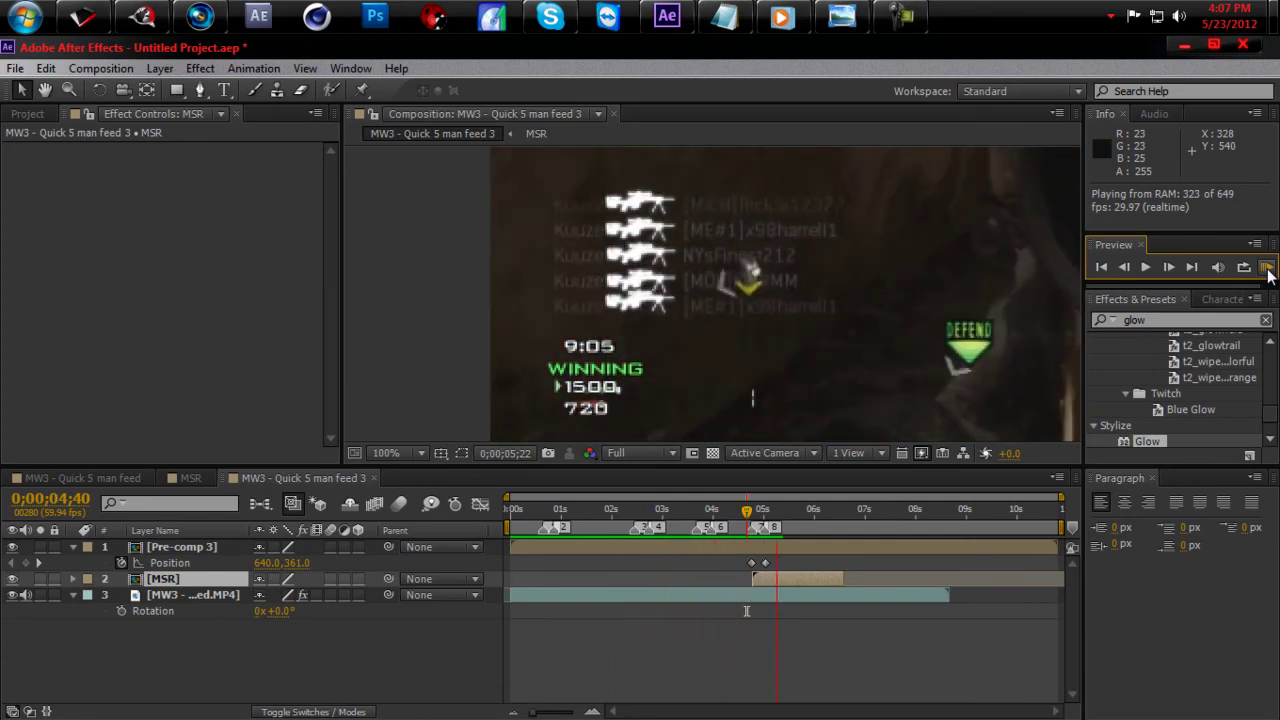
click(1060, 410)
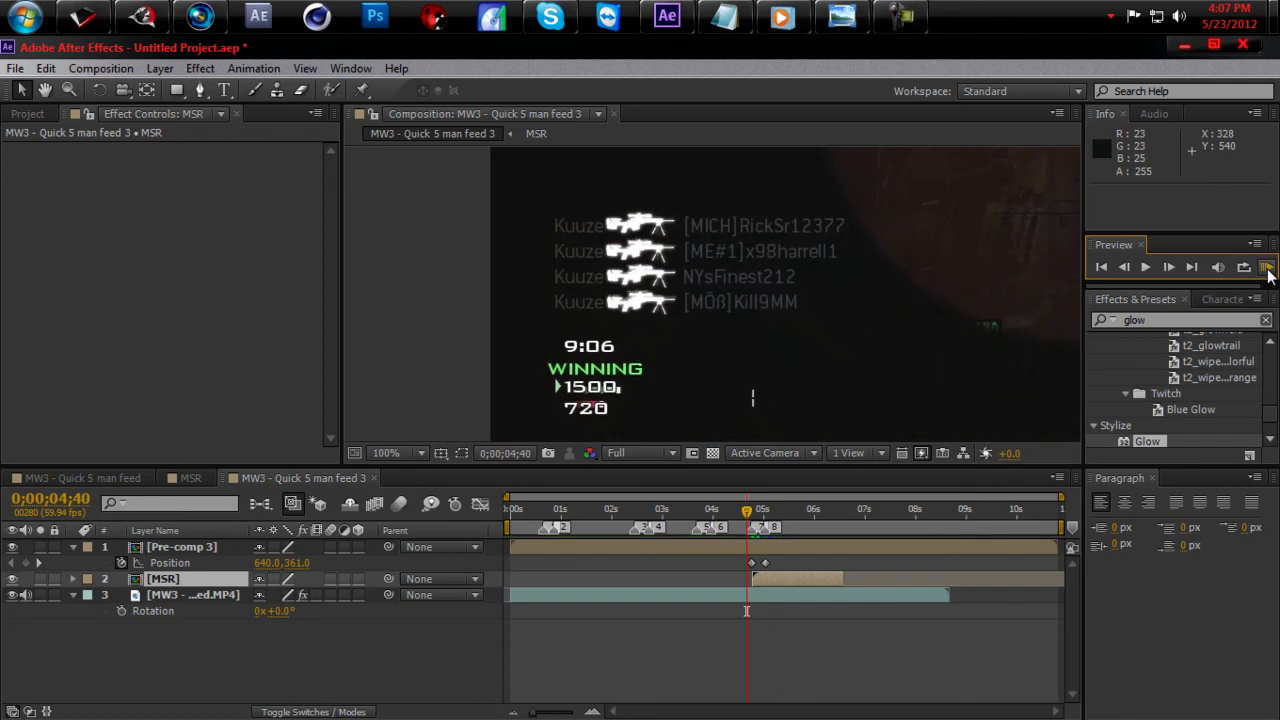
Step: Reveal the shifted MSR layer's keyframes and remove its position animation, keeping the opacity keyframes
click(779, 578)
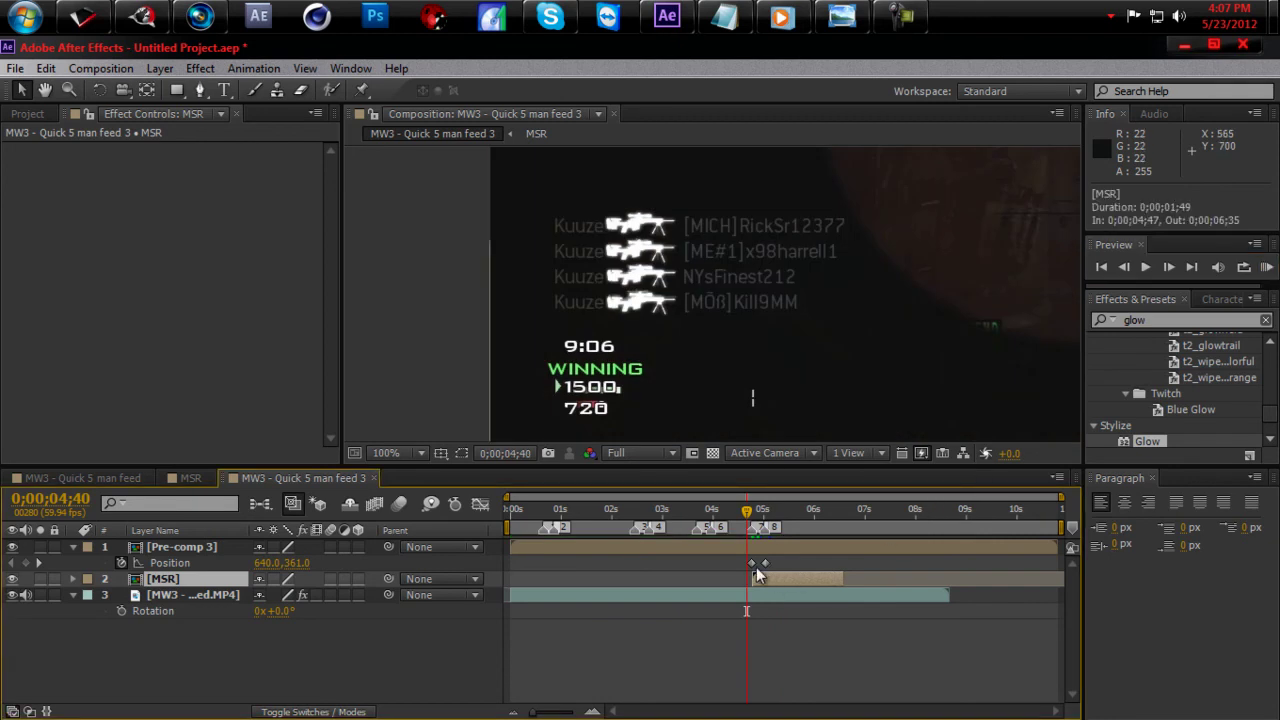
key(u)
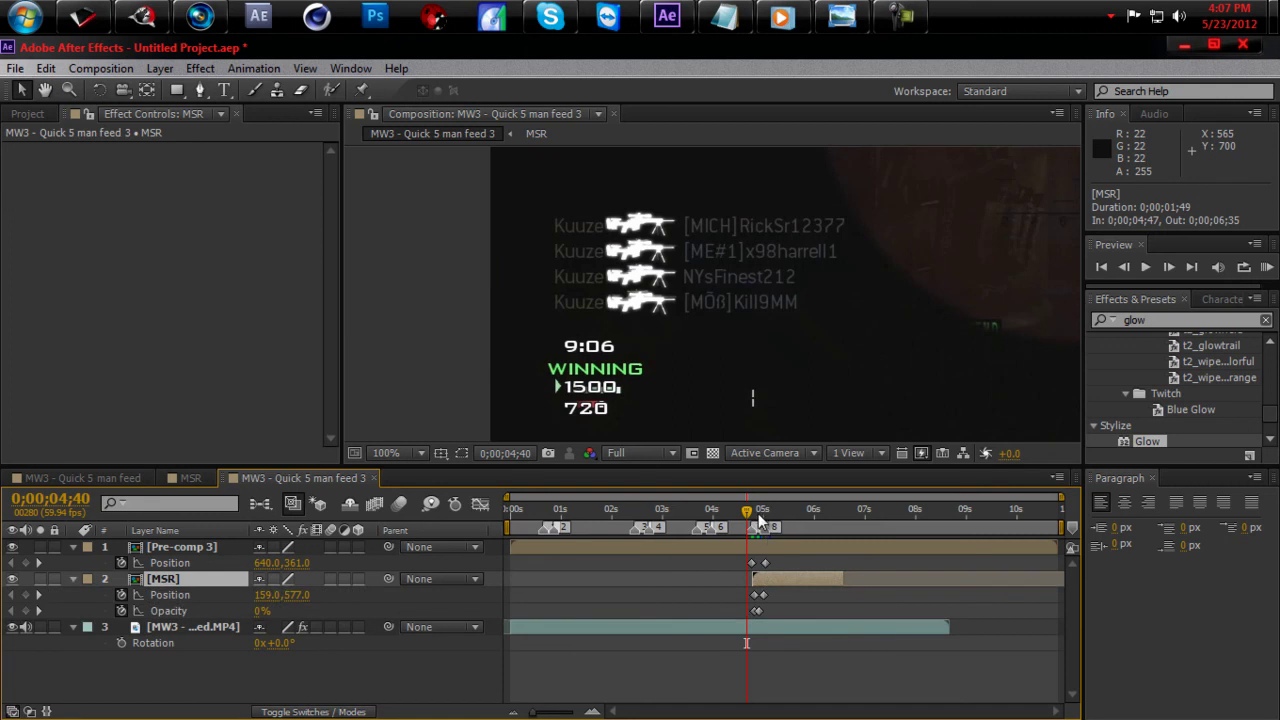
drag(755, 597, 746, 597)
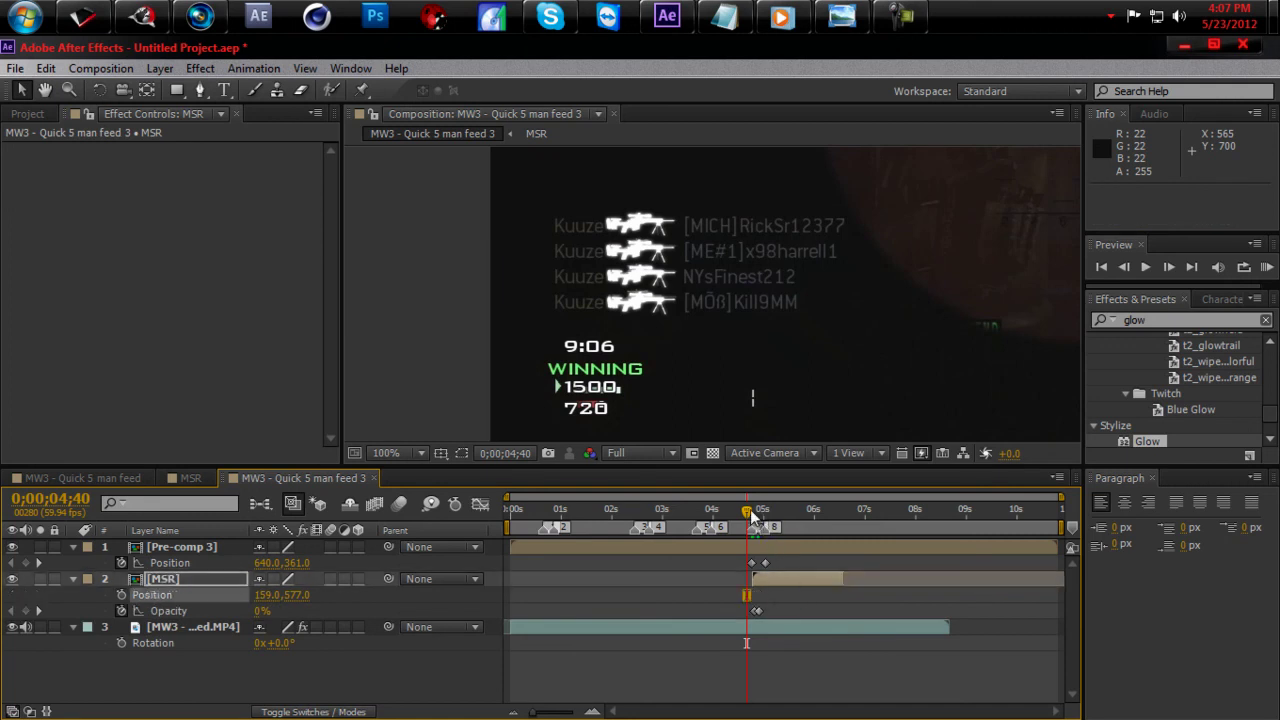
Step: At 0;00;05;01, raise the MSR icon to position 159, 564 beside the fifth feed line and keyframe its position
drag(752, 514, 765, 515)
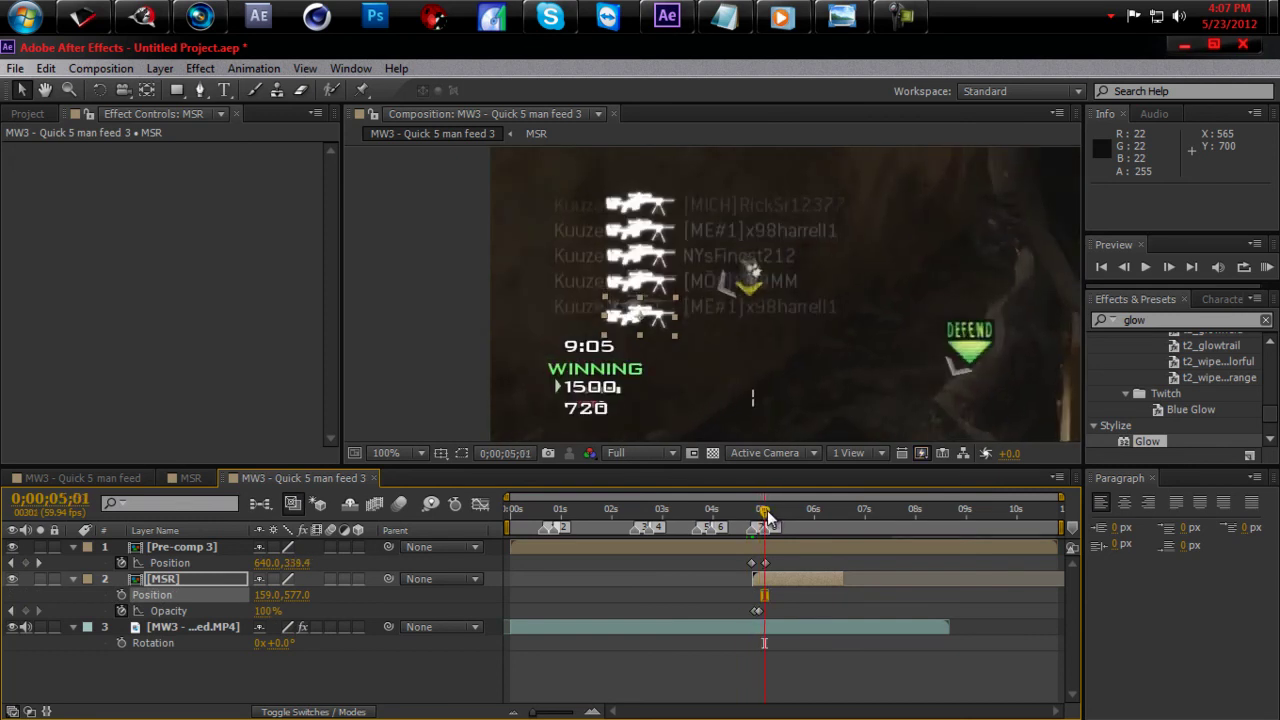
key(Up)
key(Up)
key(Up)
key(Up)
key(Up)
key(Up)
key(Up)
key(Up)
key(Up)
key(Up)
key(Up)
key(Up)
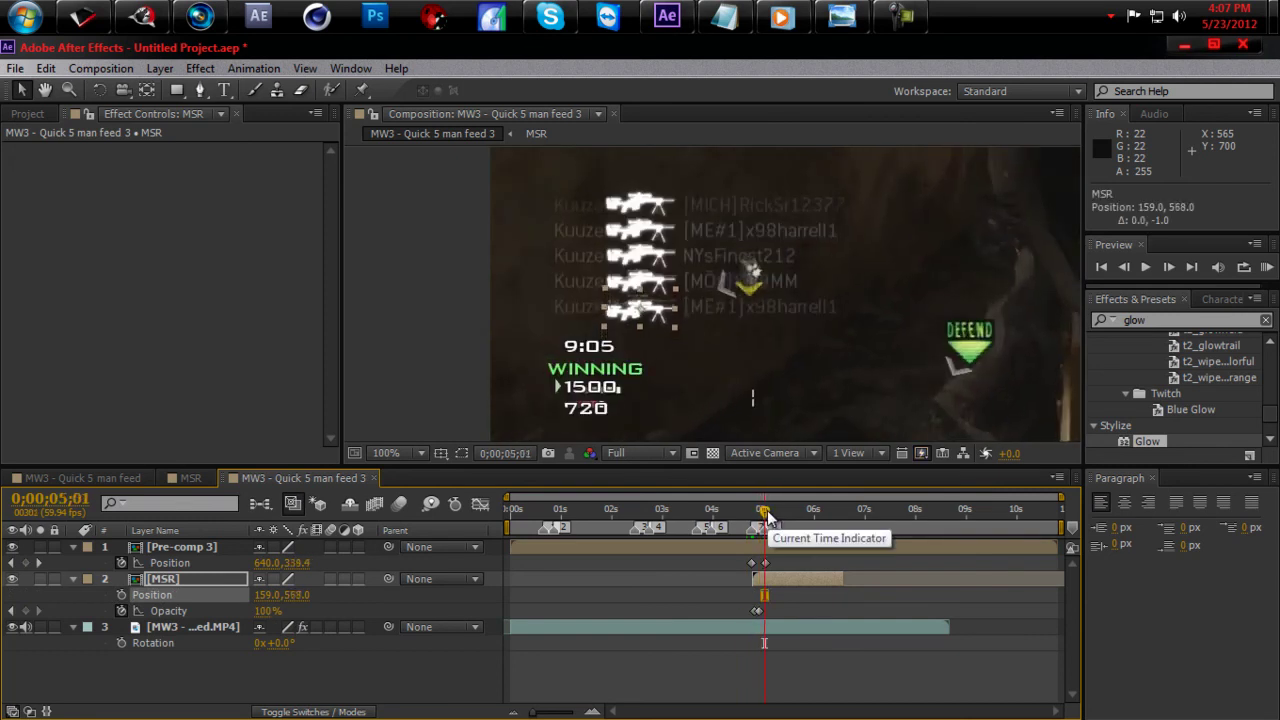
key(Up)
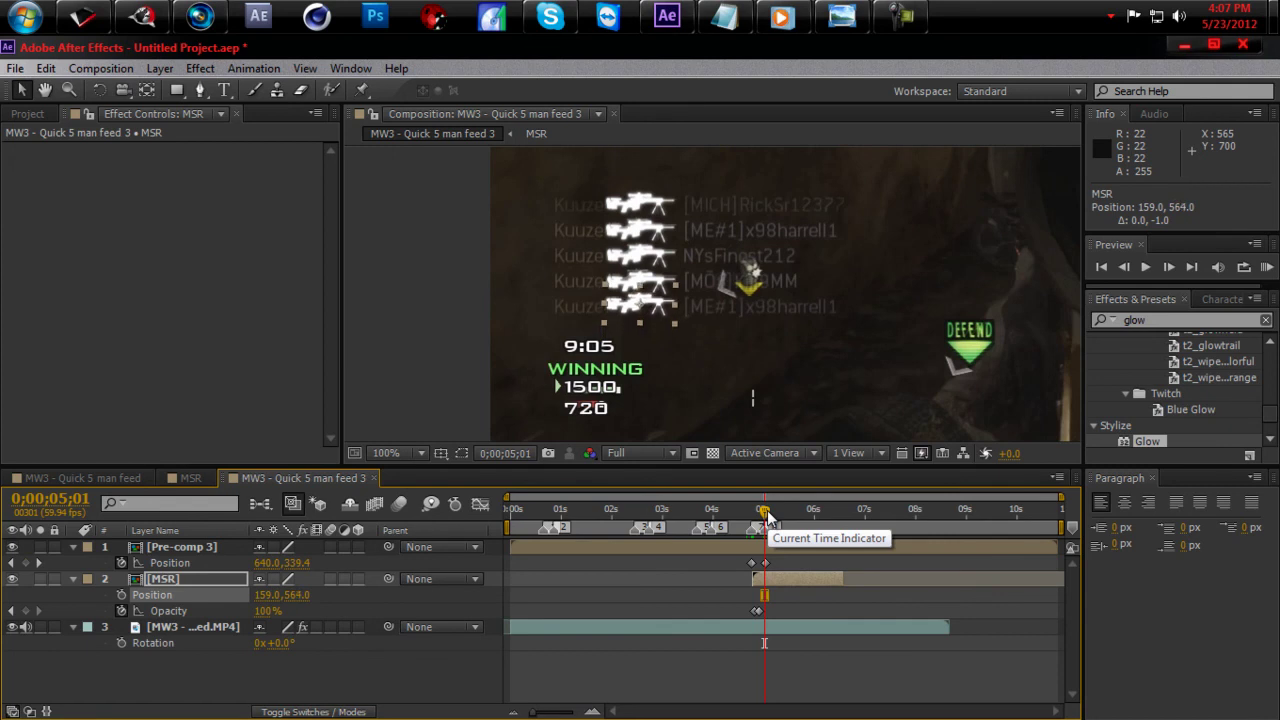
click(119, 597)
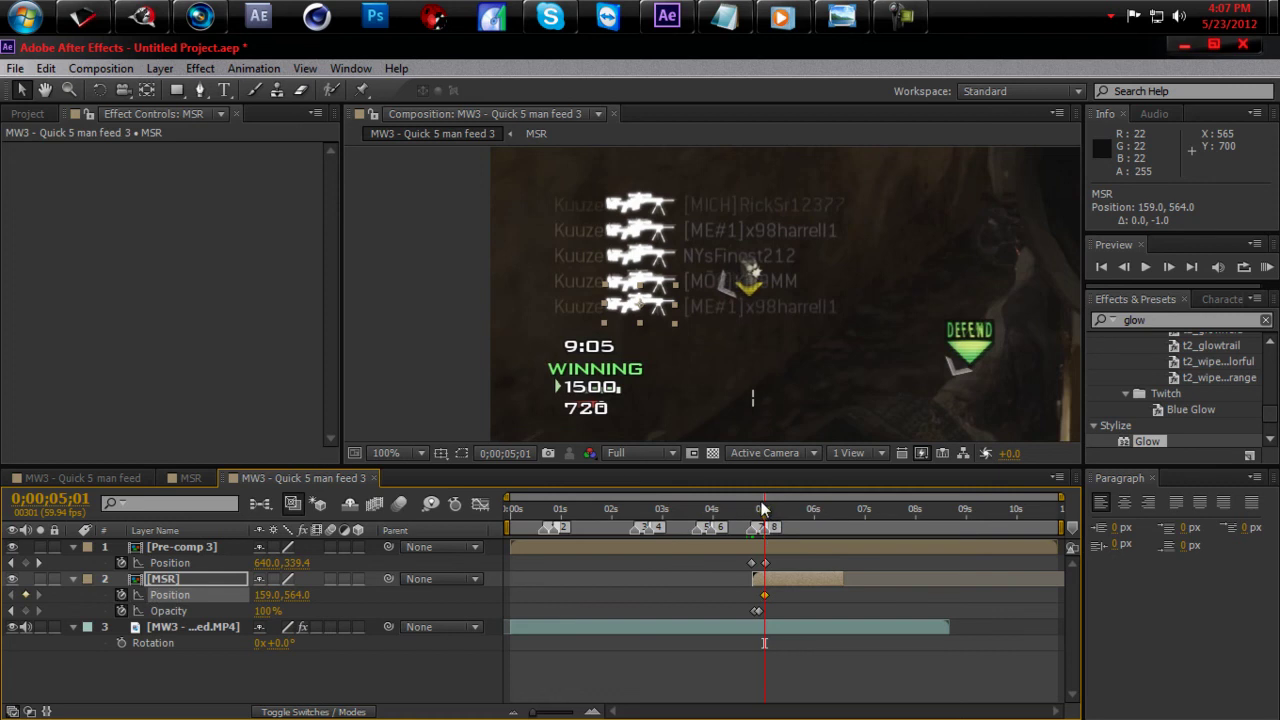
Step: At 0;00;04;50, lower the MSR icon to about 160.5, 580 over the incoming fifth feed line to keyframe its starting position
drag(764, 513, 754, 517)
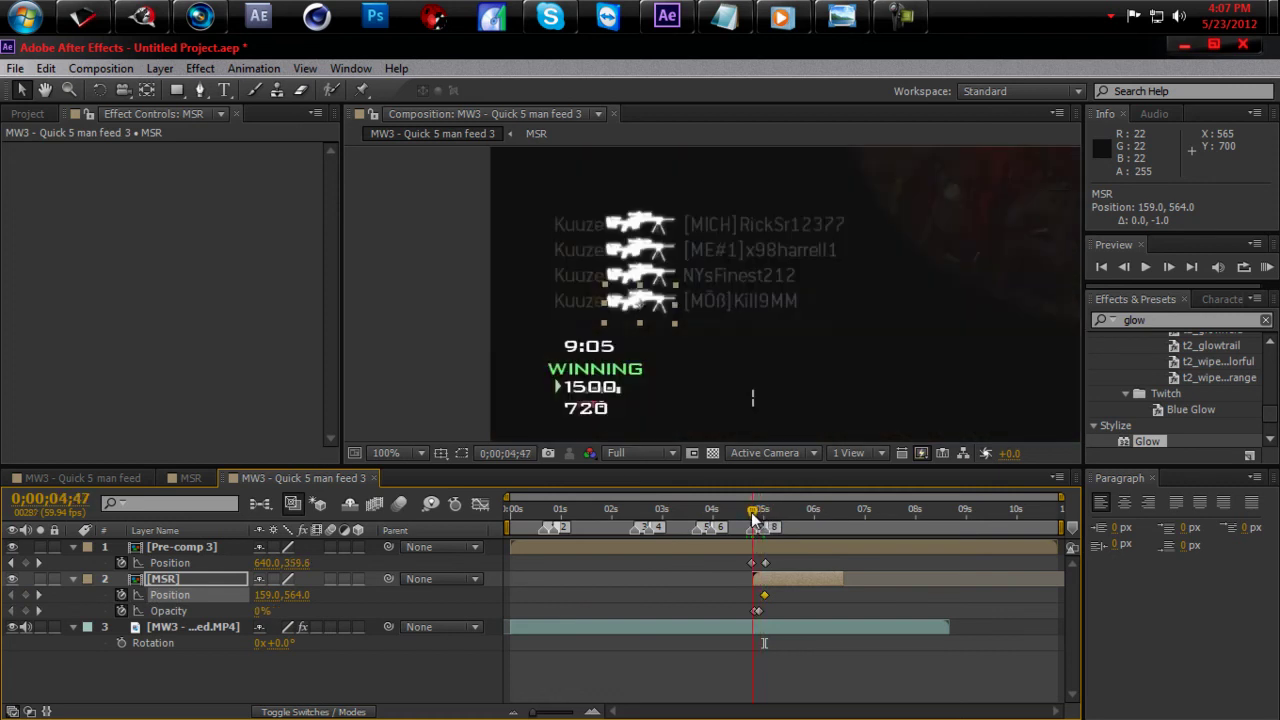
key(period)
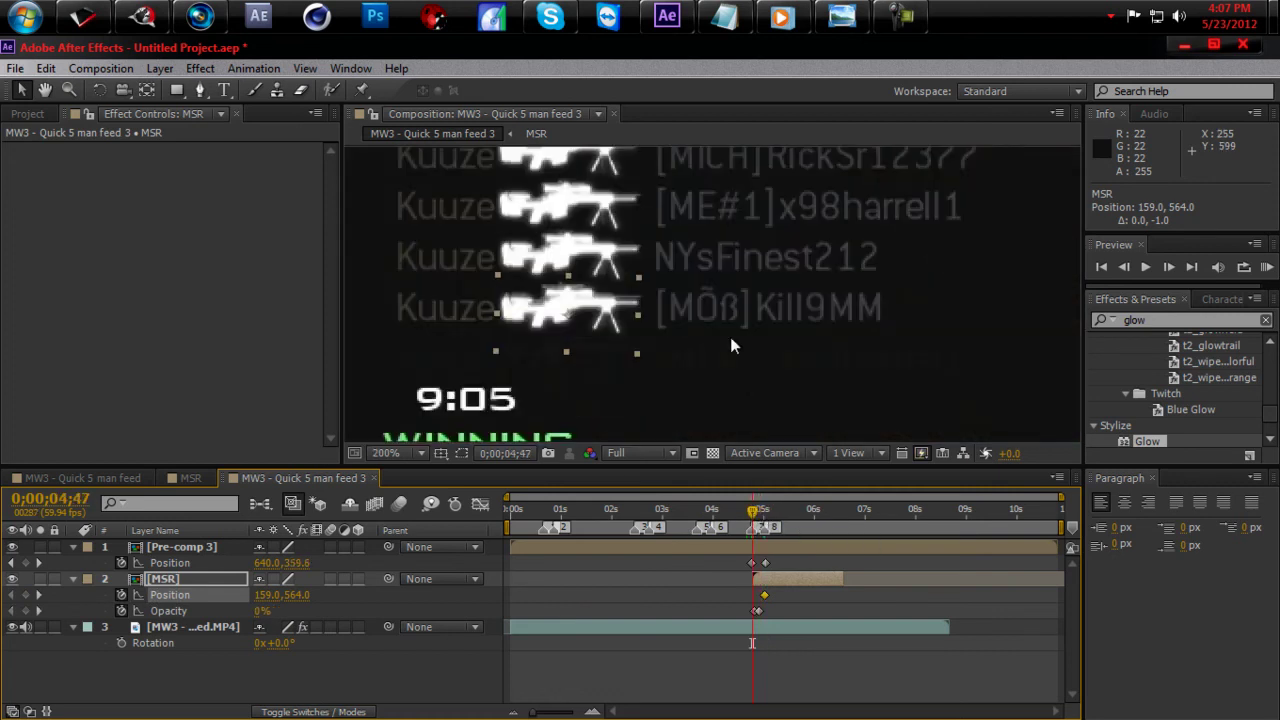
click(1178, 266)
click(1178, 266)
key(Page_Down)
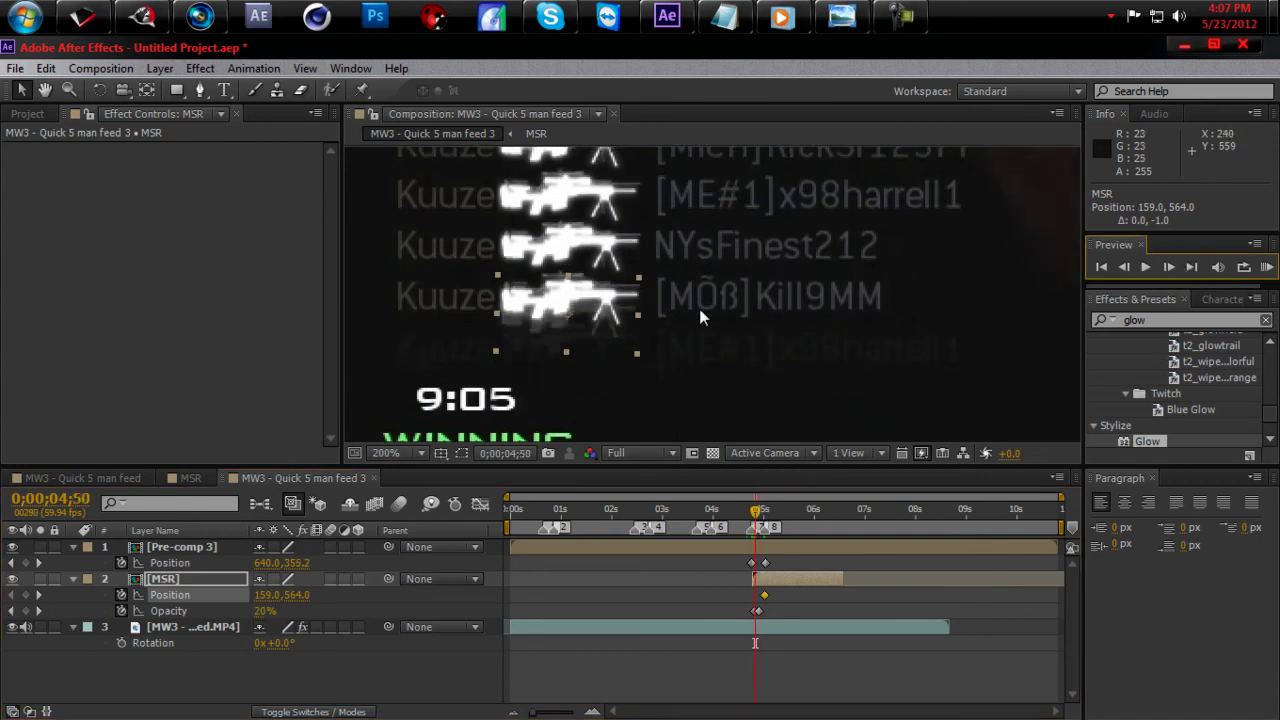
drag(599, 313, 603, 335)
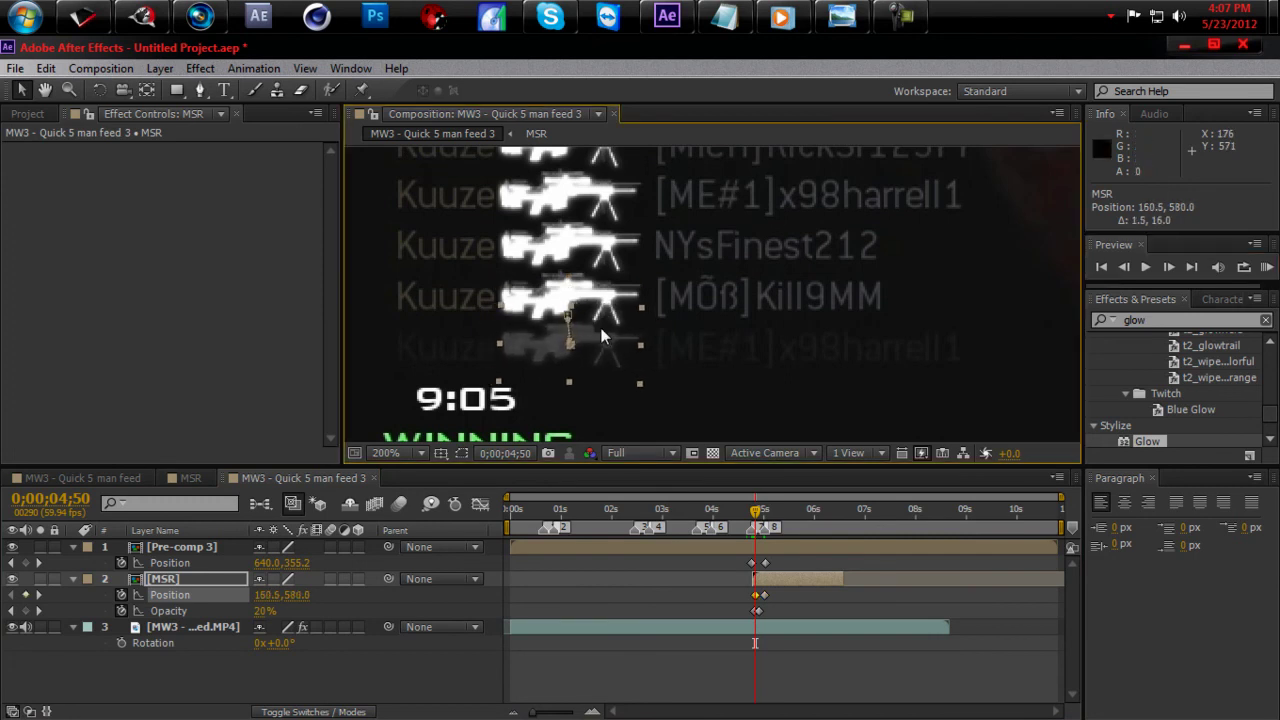
Step: Fit the whole frame in the viewer, deselect the MSR layer and review the fifth icon's motion around 0;00;05;03
drag(760, 515, 773, 512)
click(421, 453)
click(477, 107)
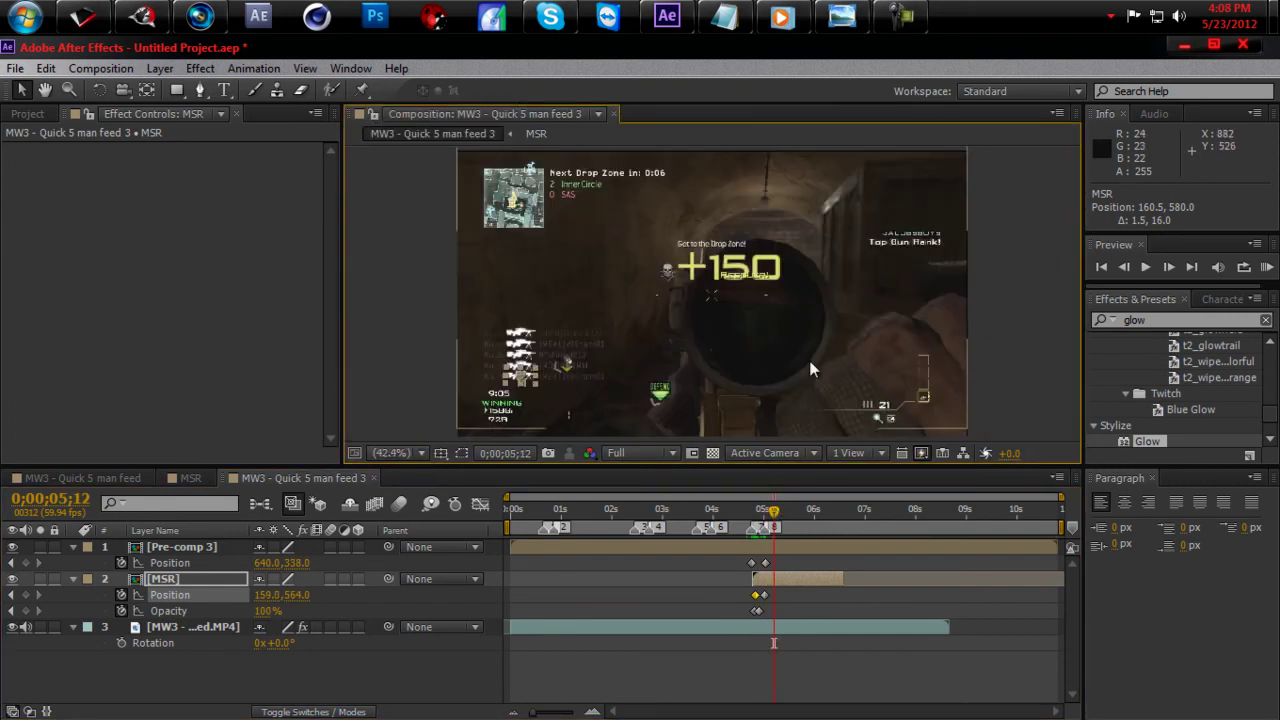
key(Return)
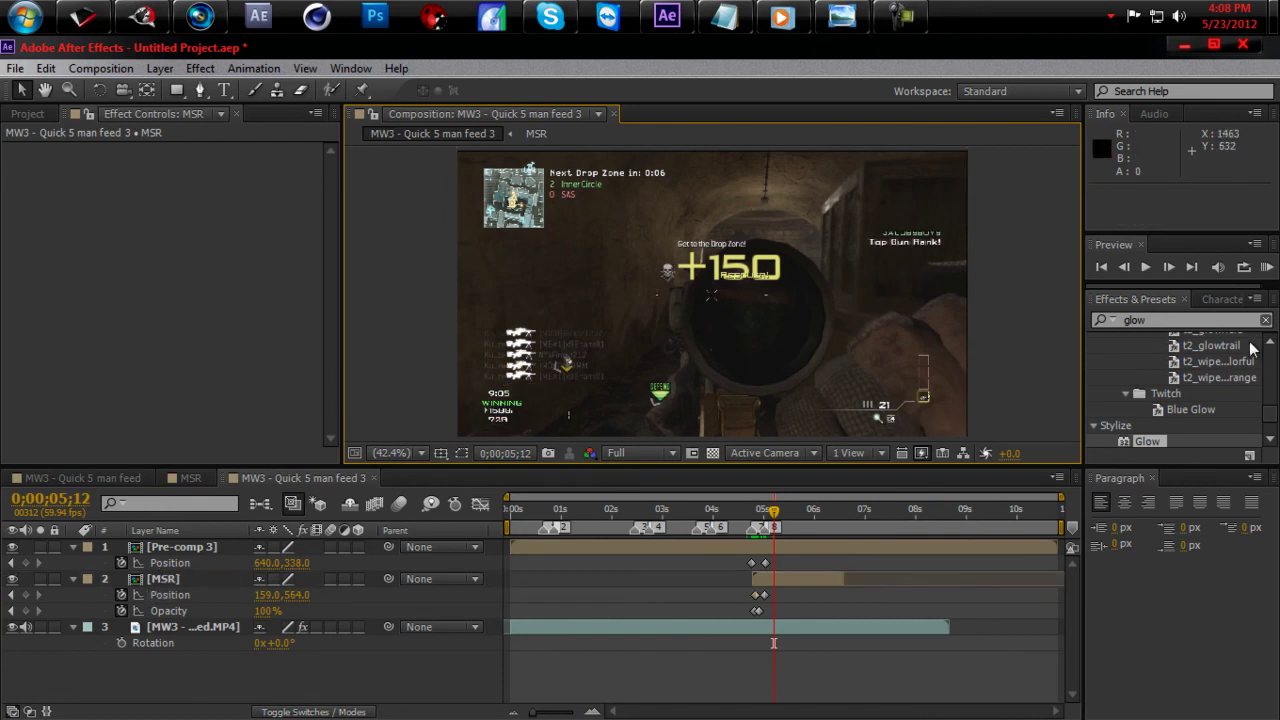
drag(775, 518, 766, 643)
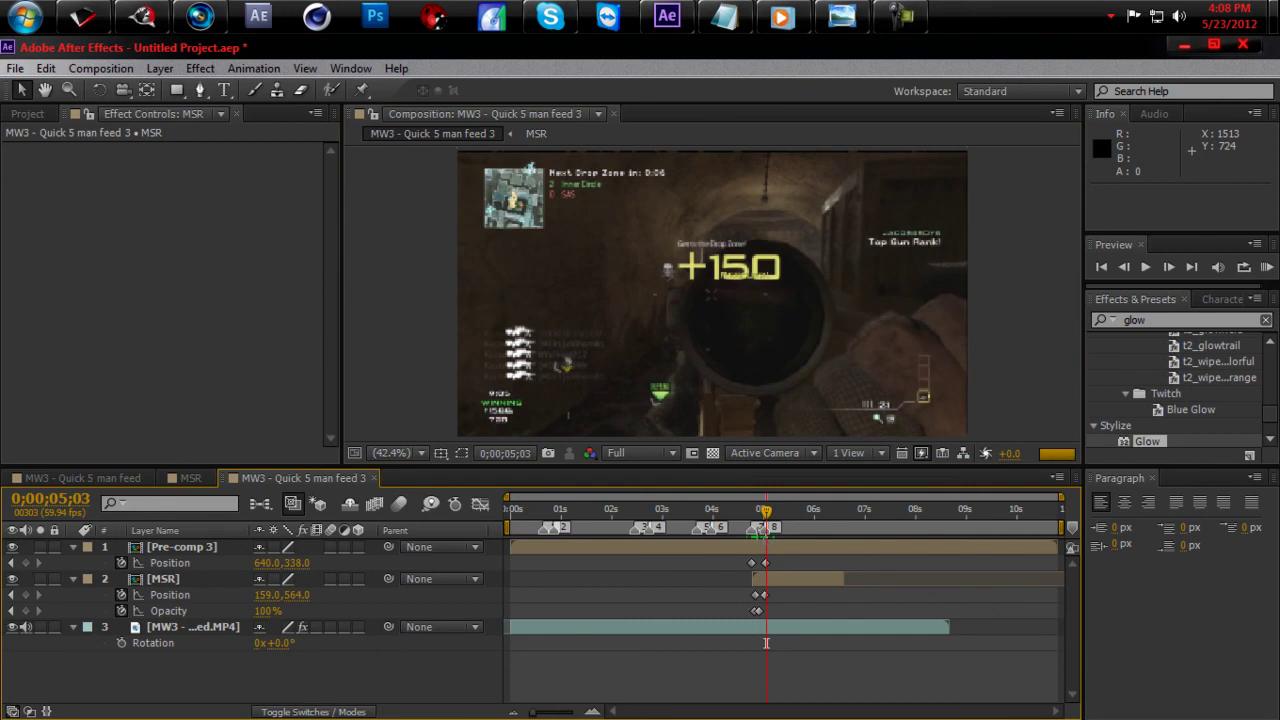
Step: Review the icon fade-ins in the MW3 - Quick 5 man feed composition up to 0;00;05;26, and return to MW3 - Quick 5 man feed 3
click(75, 478)
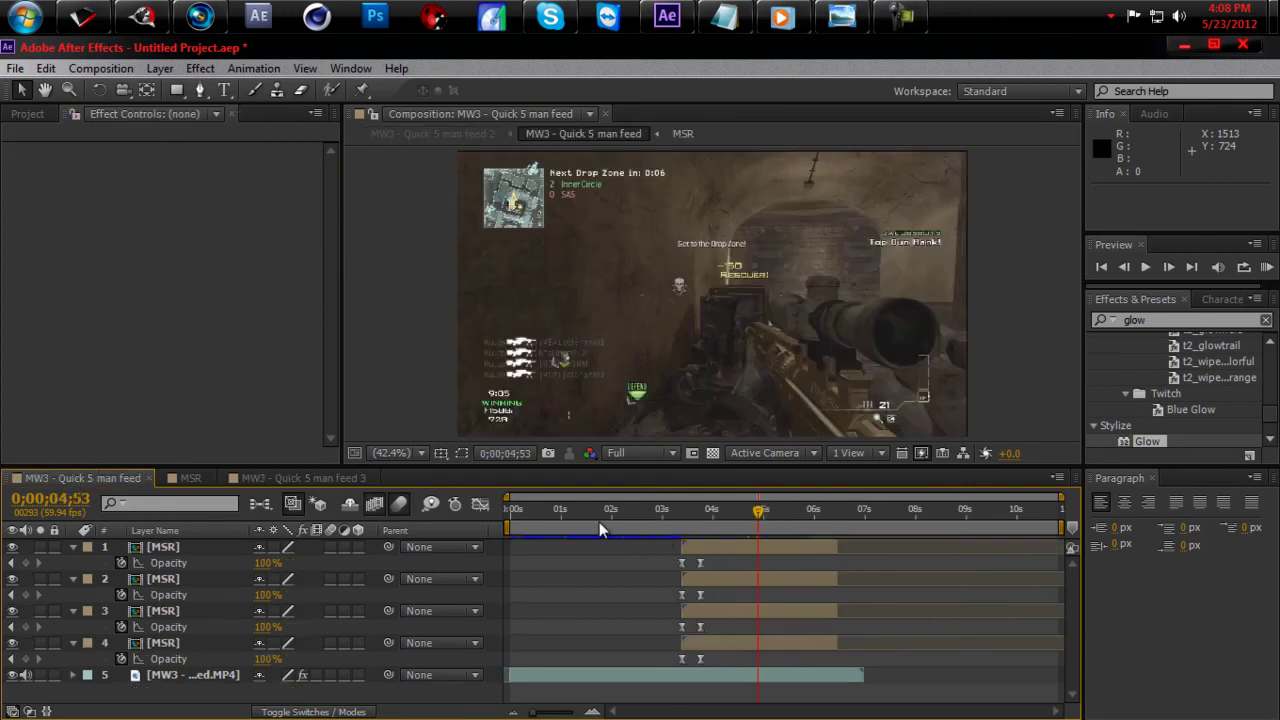
drag(553, 511, 613, 522)
drag(633, 518, 786, 512)
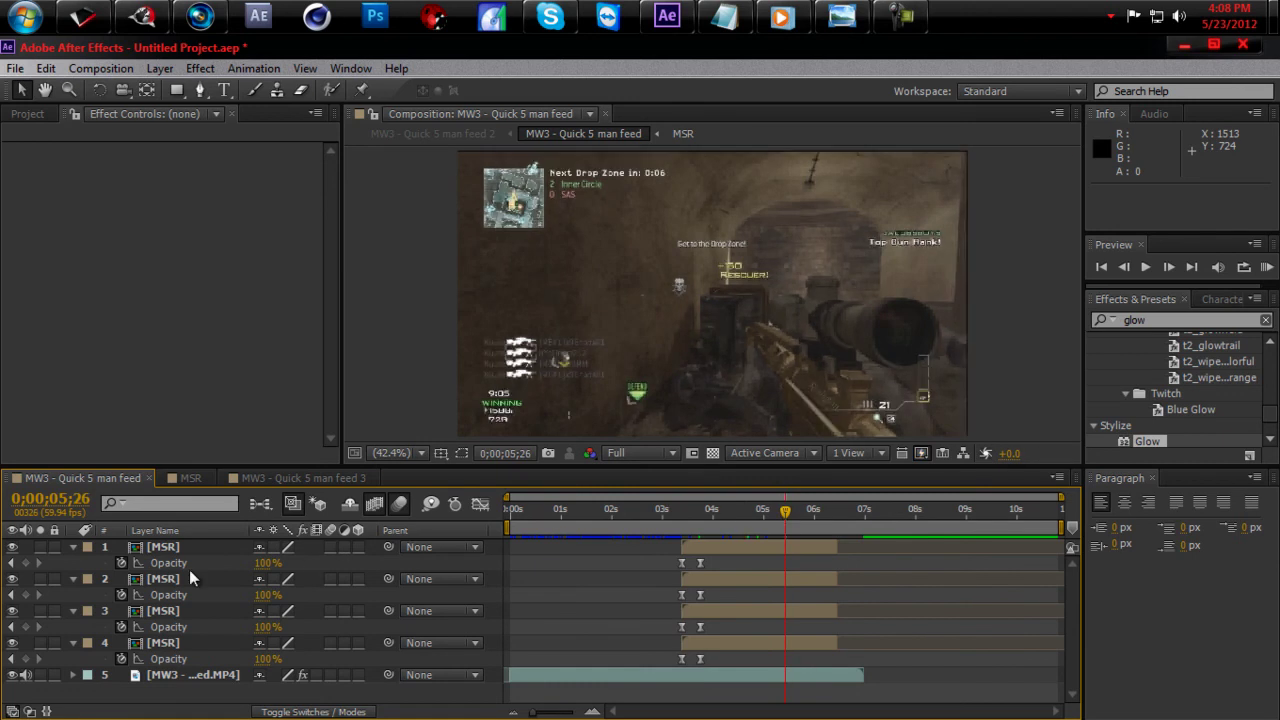
click(277, 479)
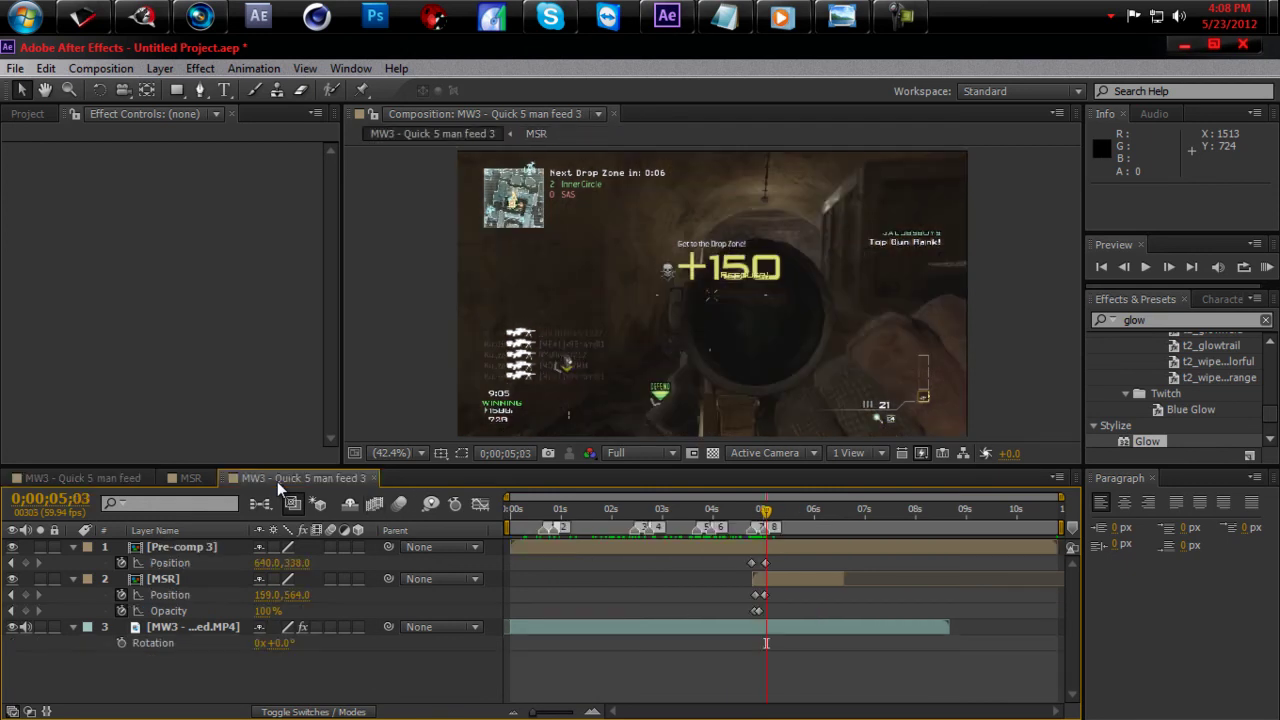